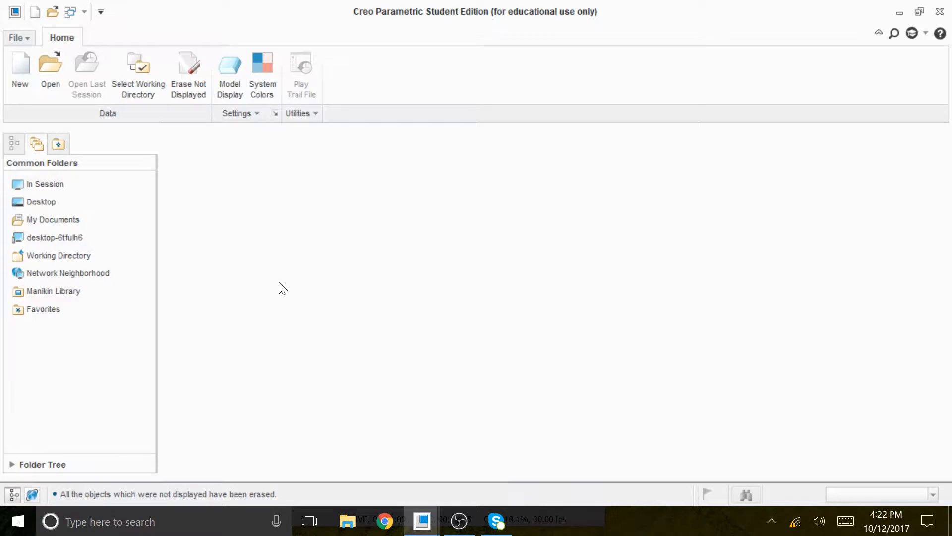
- Create a solid part named CH8-TUT2 with the default template and turn on the datum plane display
{"action": "left_click", "coordinate": [23, 64]}
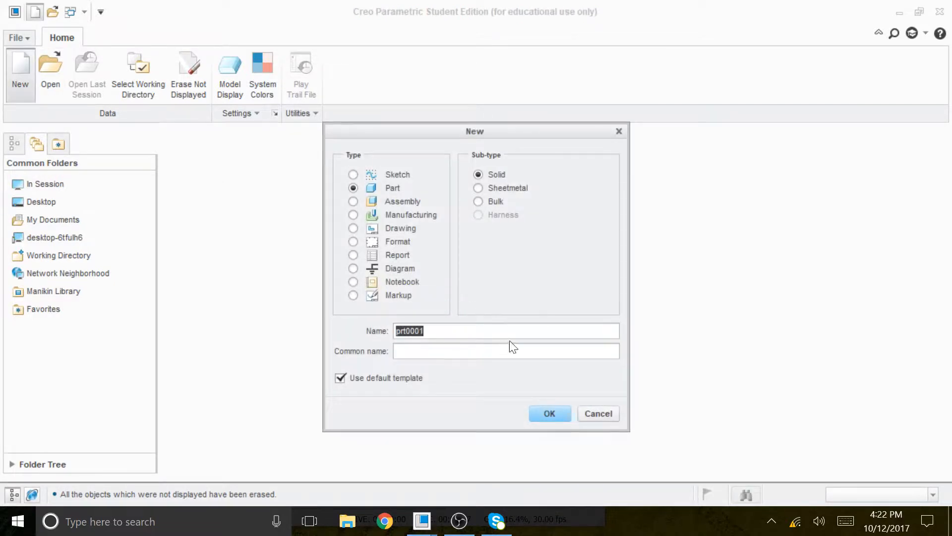
{"action": "type", "text": "Ch"}
{"action": "key", "text": "Return"}
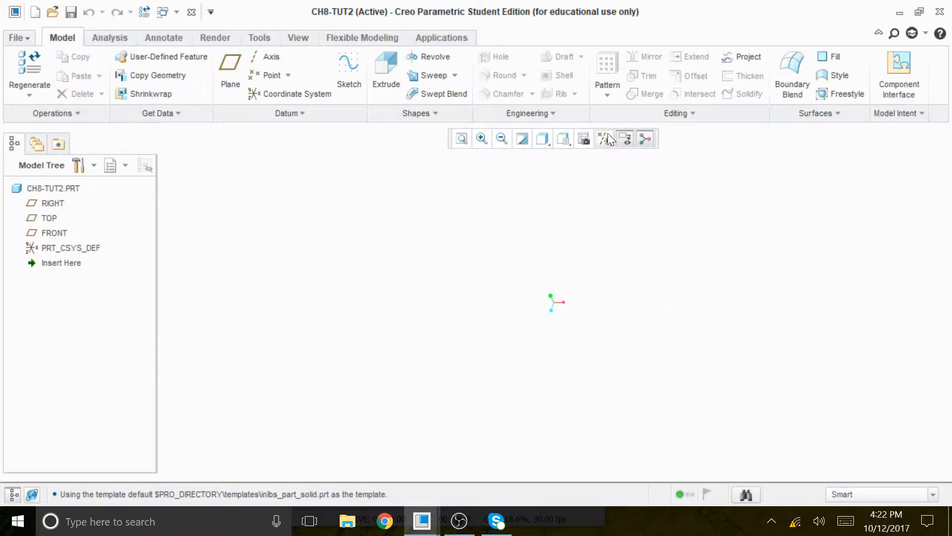
{"action": "left_click", "coordinate": [607, 137]}
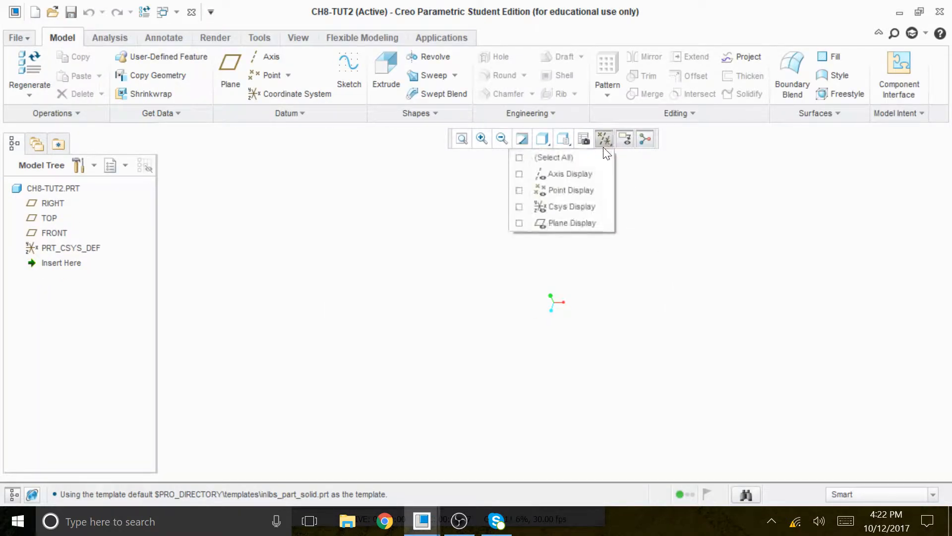
{"action": "left_click", "coordinate": [557, 223]}
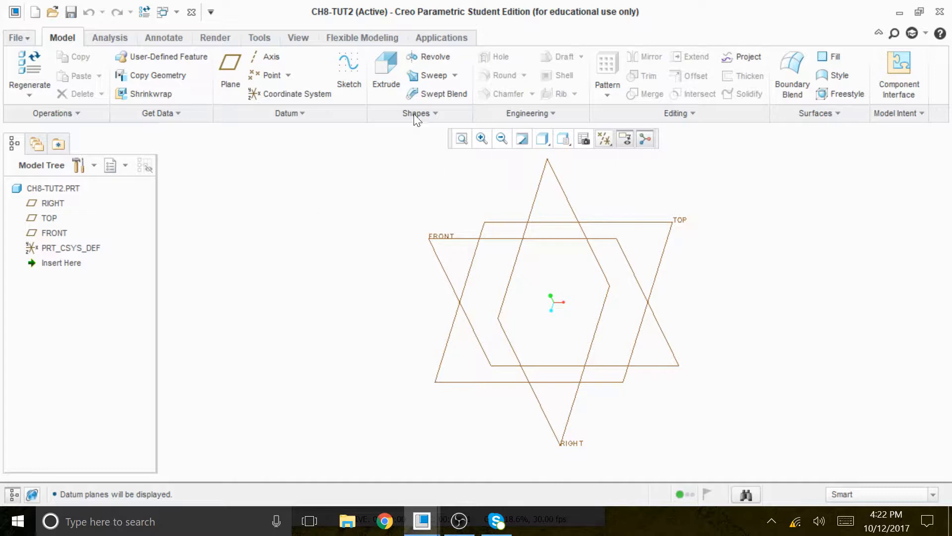
- Start an Extrude feature and define its internal sketch on the TOP datum plane with RIGHT as the orientation reference
{"action": "left_click", "coordinate": [383, 72]}
{"action": "left_click", "coordinate": [96, 114]}
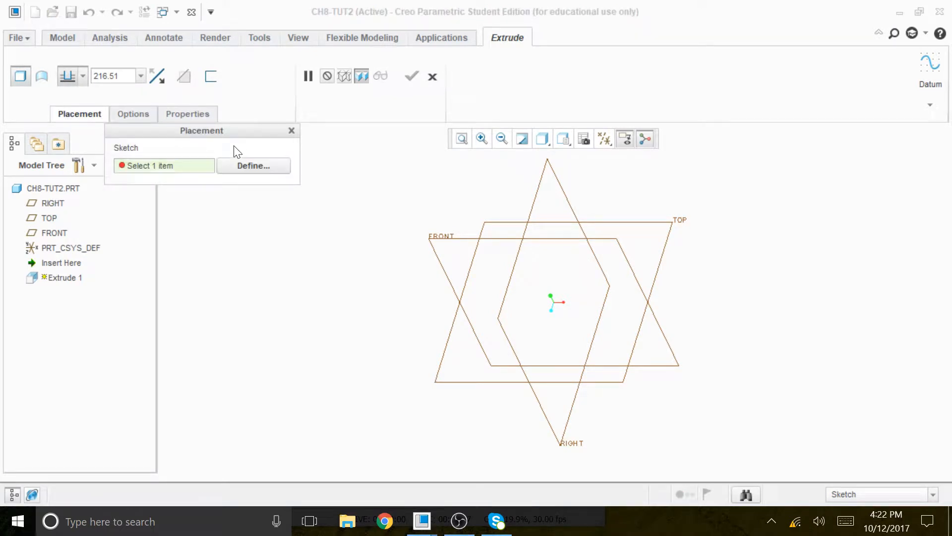
{"action": "left_click", "coordinate": [249, 165]}
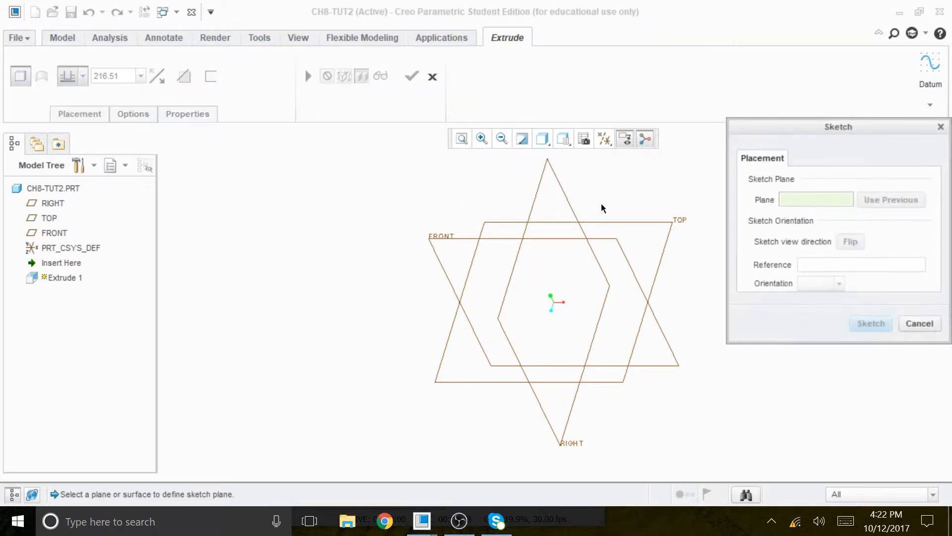
{"action": "left_click", "coordinate": [679, 222]}
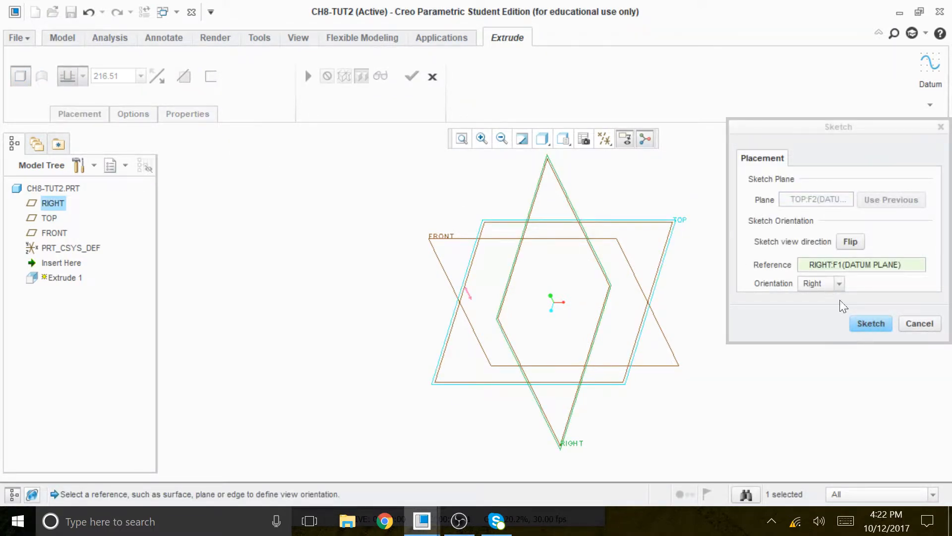
{"action": "left_click", "coordinate": [869, 324]}
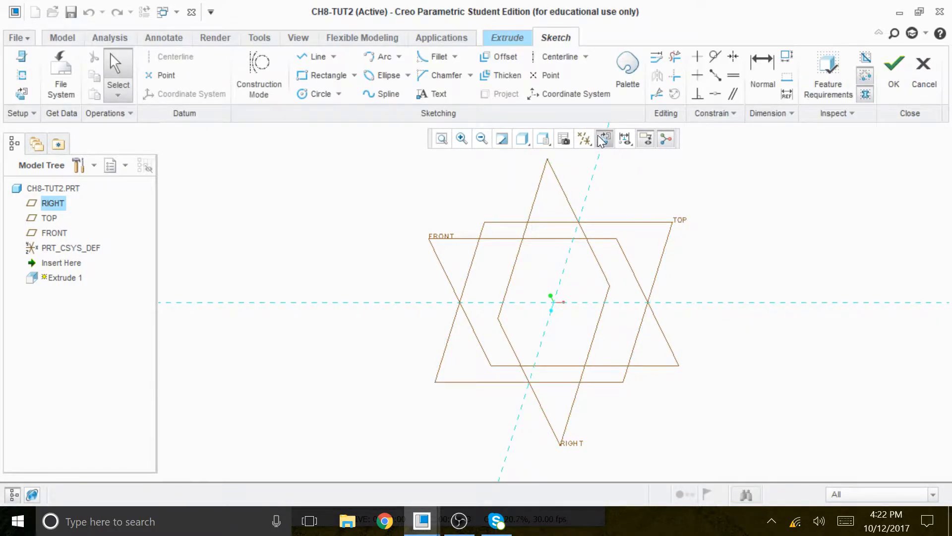
- Turn off the display of all datum axes, points, coordinate systems and planes in the sketch view
{"action": "left_click", "coordinate": [584, 139]}
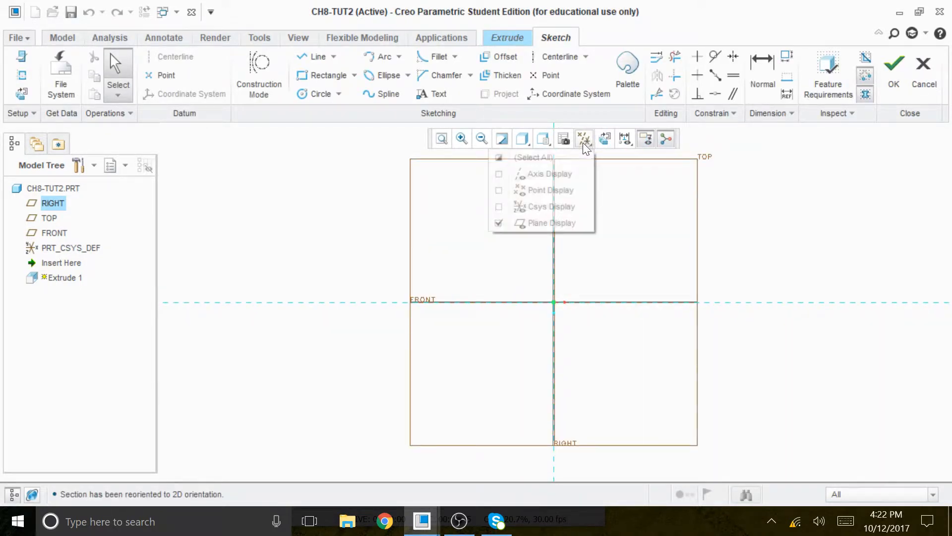
{"action": "left_click", "coordinate": [572, 157]}
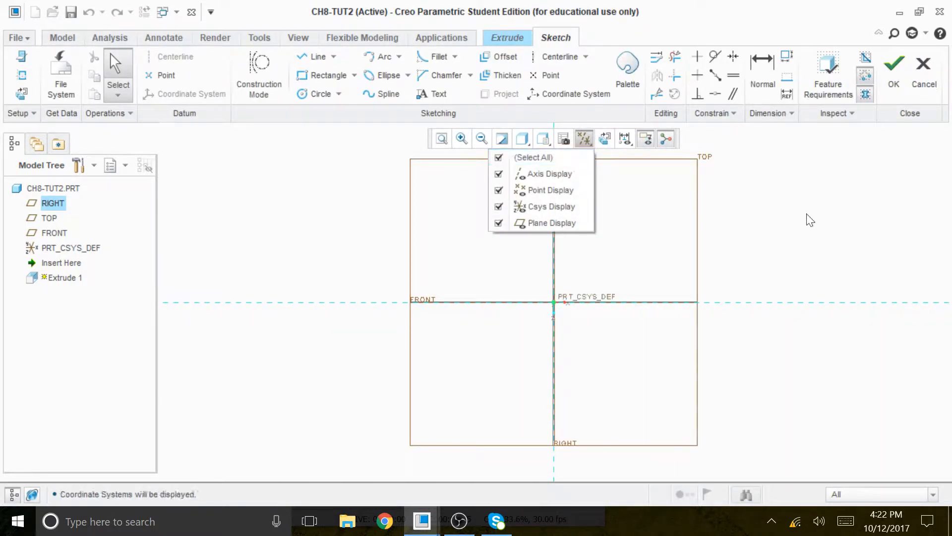
{"action": "left_click", "coordinate": [542, 157]}
{"action": "left_click", "coordinate": [759, 183]}
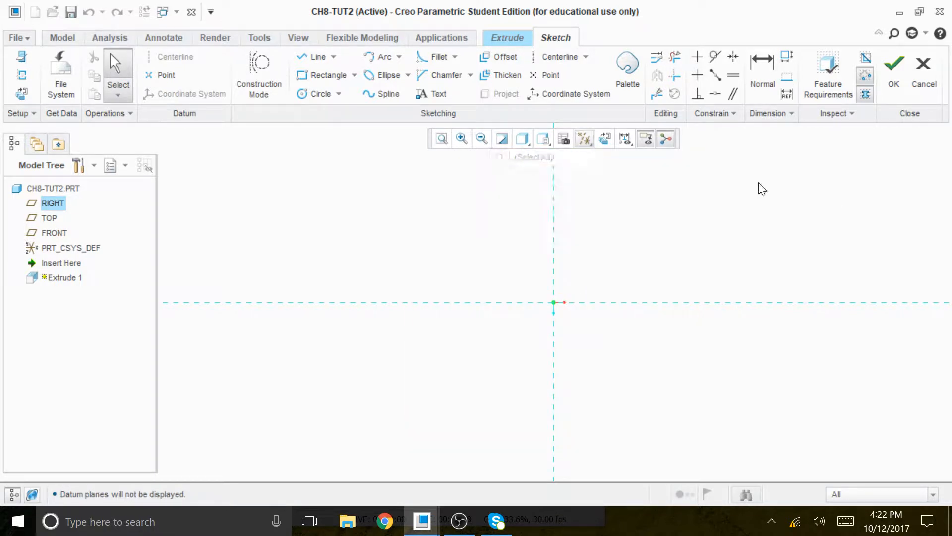
- Place a sketch point at the origin where the two reference lines intersect
{"action": "left_click", "coordinate": [551, 76]}
{"action": "left_click", "coordinate": [554, 302]}
{"action": "middle_click", "coordinate": [587, 261]}
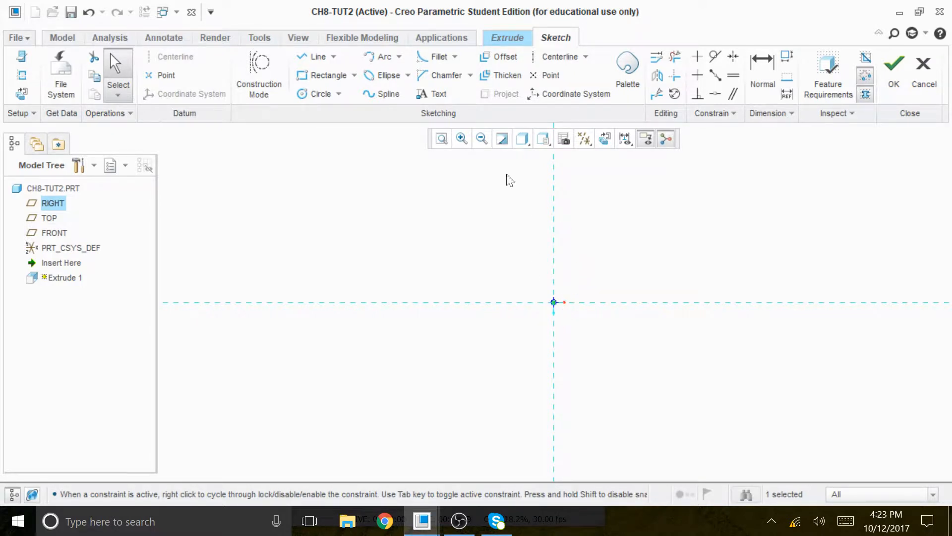
- Insert an 8-sided octagon from the Sketcher Palette above and to the right of the origin, with sides about 48 long
{"action": "left_click", "coordinate": [626, 80]}
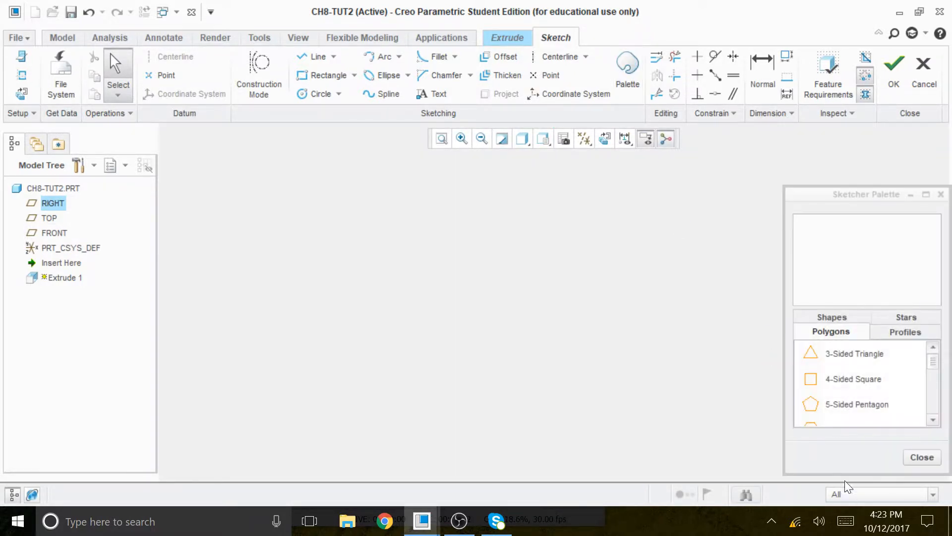
{"action": "left_click", "coordinate": [931, 420]}
{"action": "left_click", "coordinate": [931, 419]}
{"action": "left_click", "coordinate": [933, 421]}
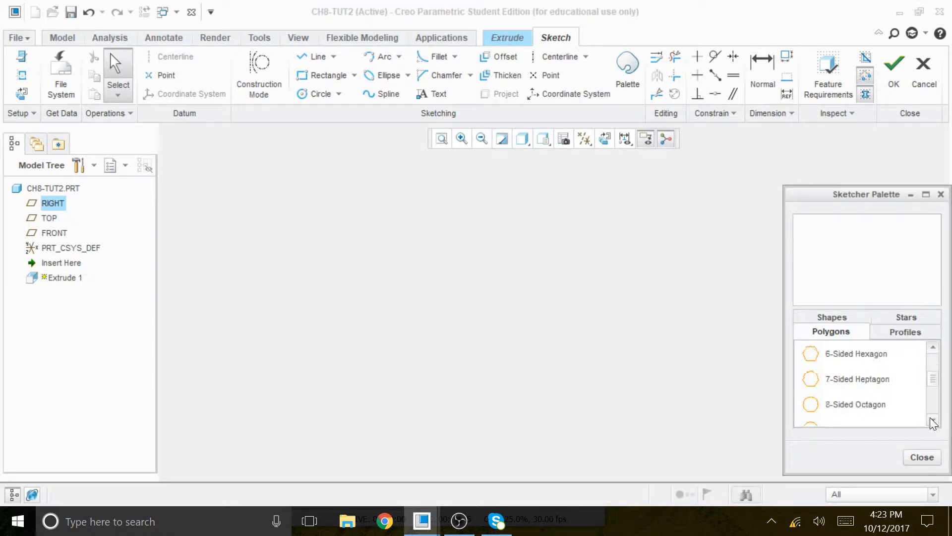
{"action": "double_click", "coordinate": [851, 409]}
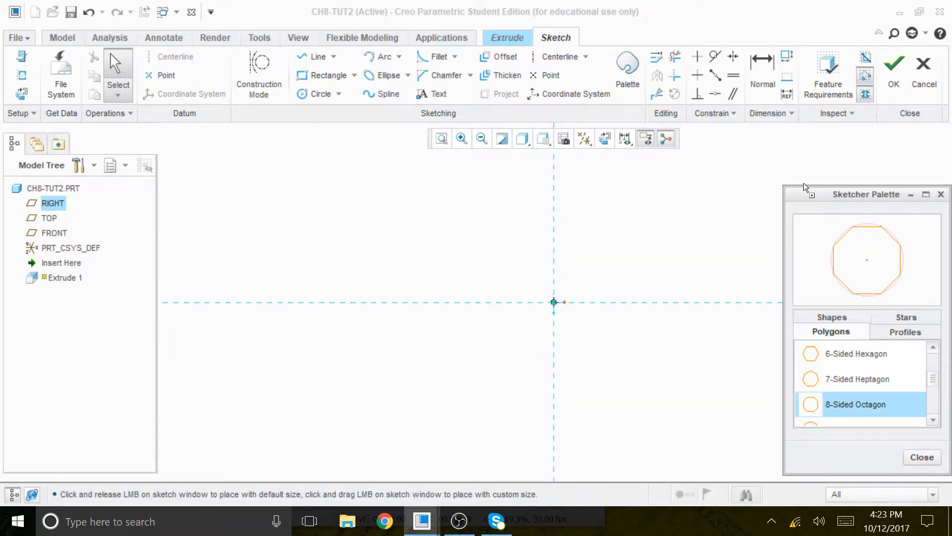
{"action": "left_click", "coordinate": [792, 166]}
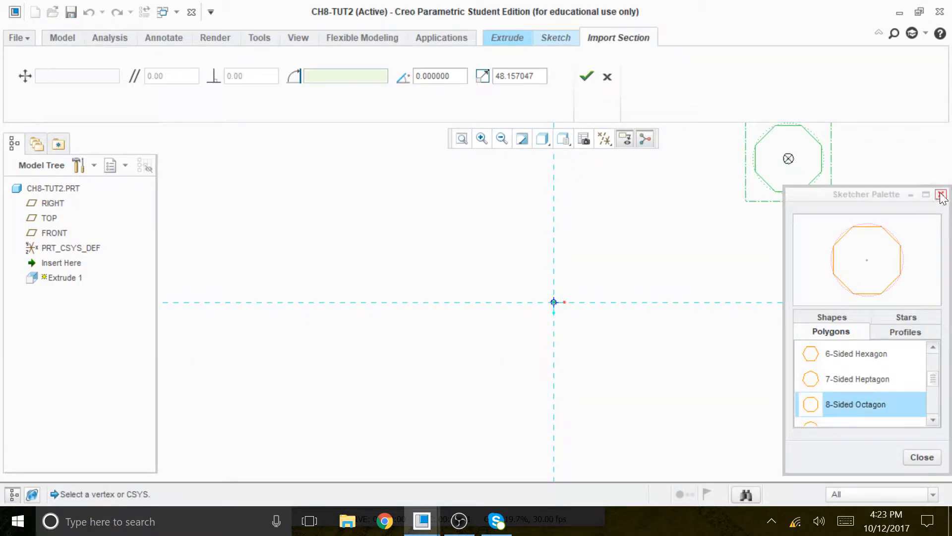
{"action": "left_click", "coordinate": [941, 194]}
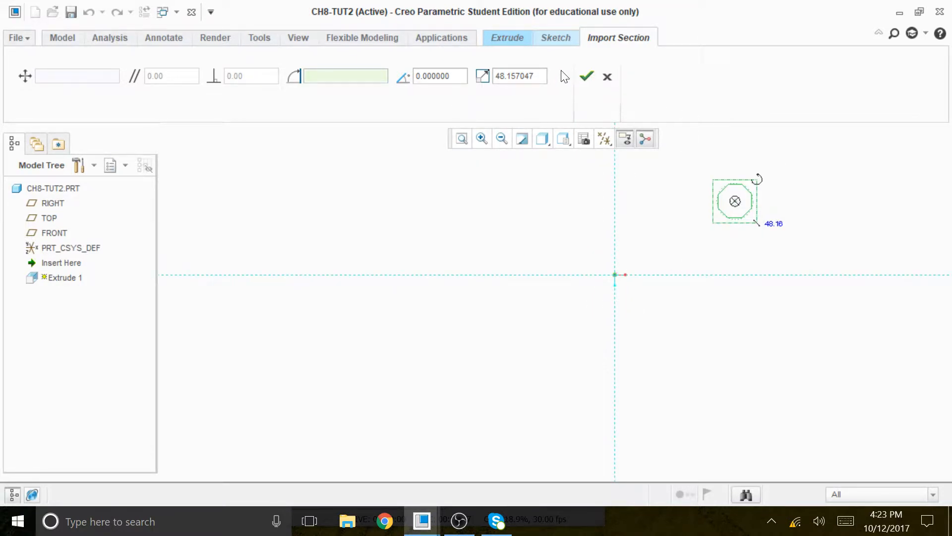
{"action": "left_click", "coordinate": [585, 78]}
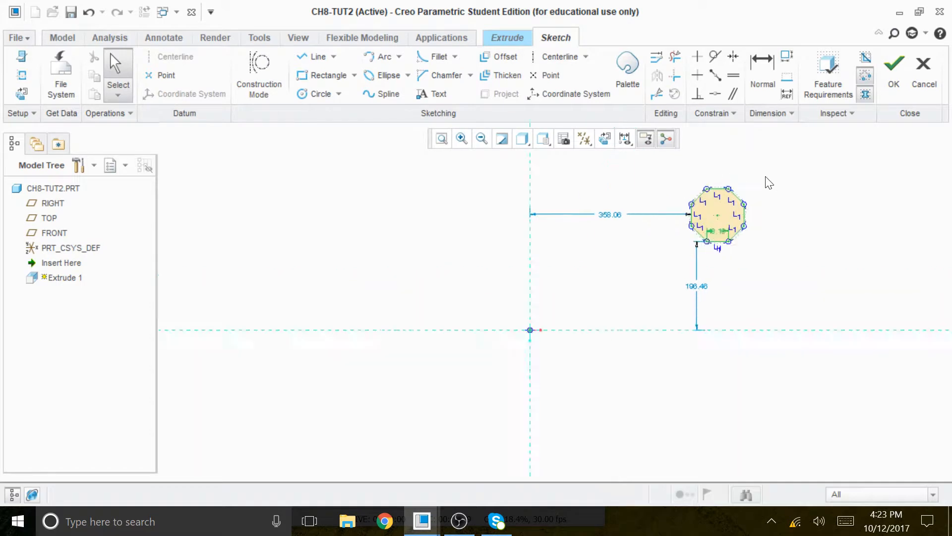
- Make the octagon's center point coincident with the point at the sketch origin
{"action": "scroll", "coordinate": [750, 167], "scroll_direction": "down", "scroll_amount": 3}
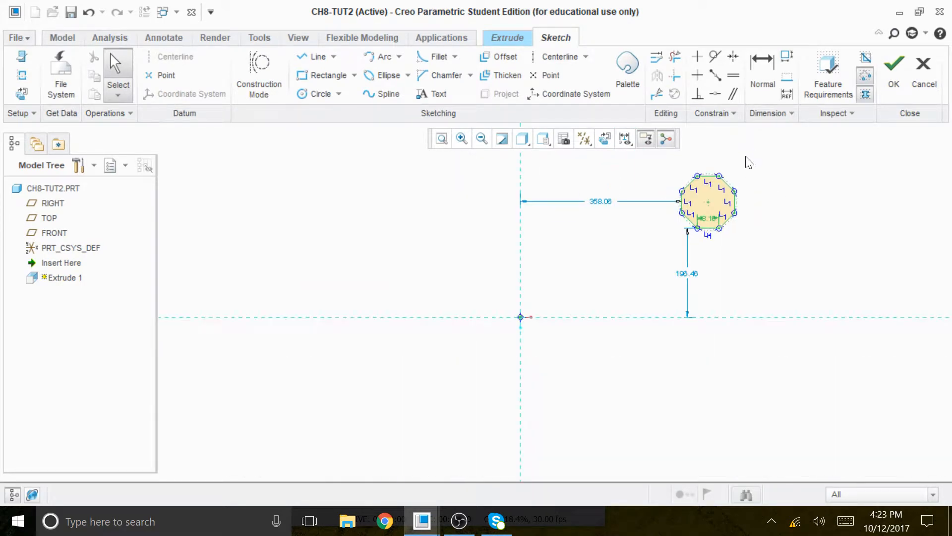
{"action": "left_click", "coordinate": [715, 95]}
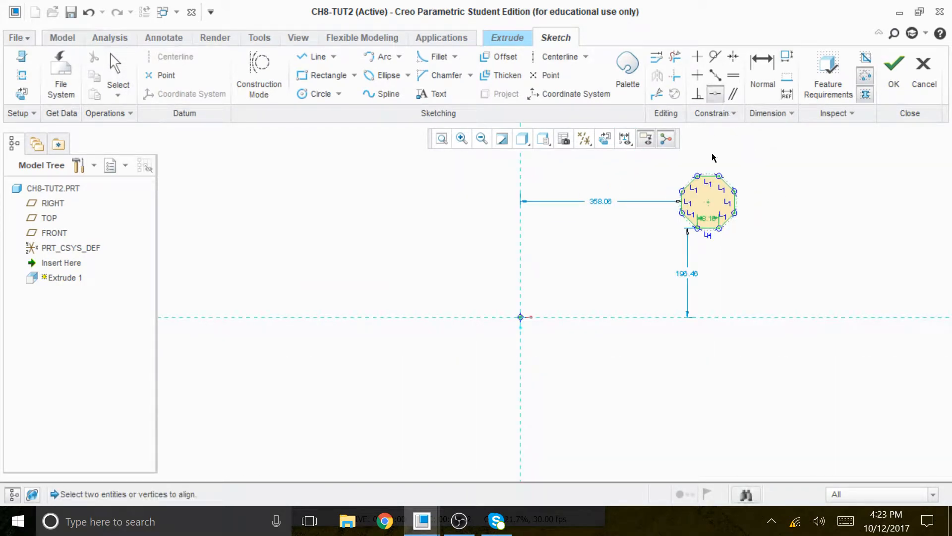
{"action": "left_click", "coordinate": [708, 202]}
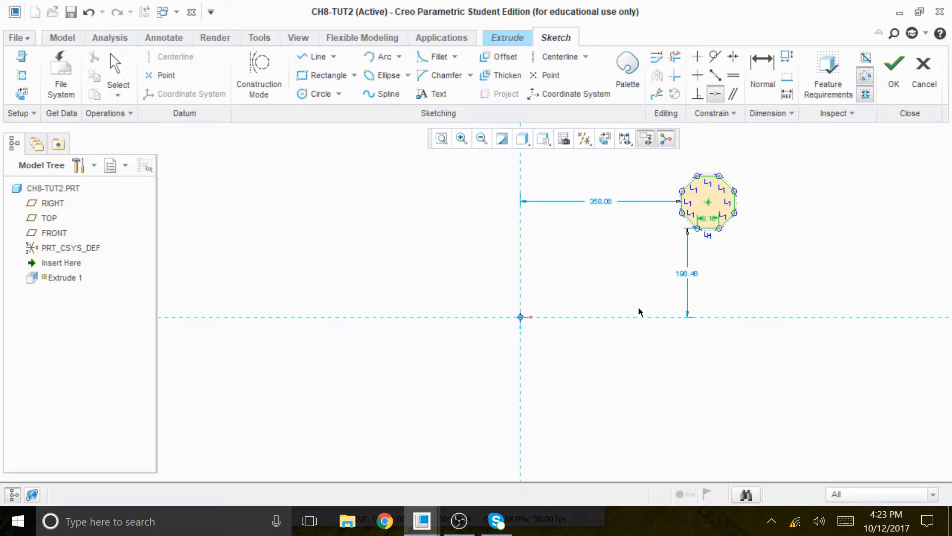
{"action": "left_click", "coordinate": [520, 317]}
{"action": "scroll", "coordinate": [568, 304], "scroll_direction": "up", "scroll_amount": 3}
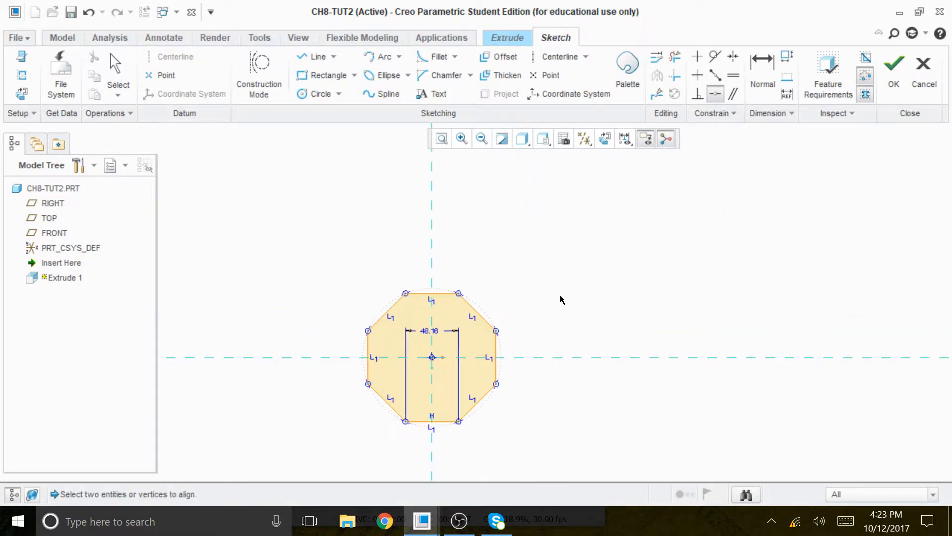
{"action": "scroll", "coordinate": [377, 377], "scroll_direction": "up", "scroll_amount": 5}
{"action": "scroll", "coordinate": [618, 346], "scroll_direction": "down", "scroll_amount": 1}
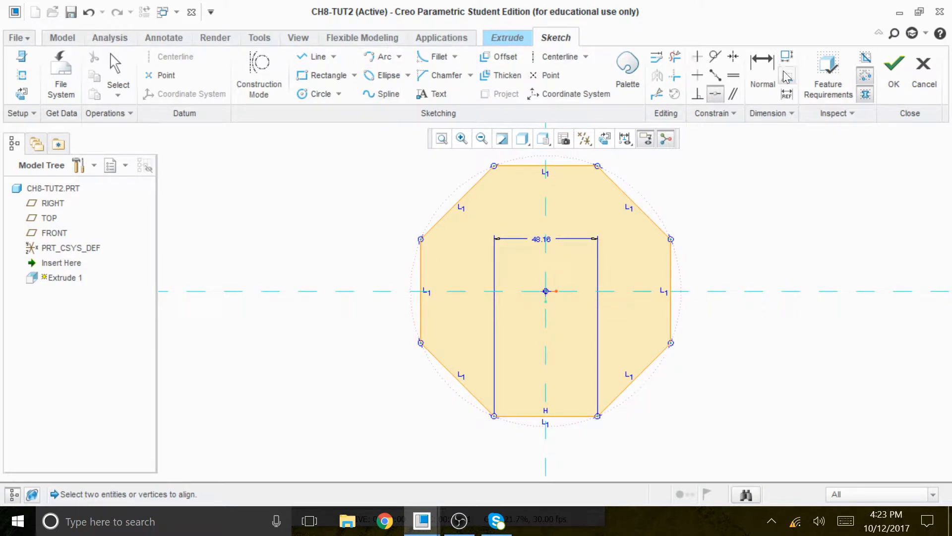
{"action": "left_click", "coordinate": [762, 67]}
{"action": "left_click", "coordinate": [671, 272]}
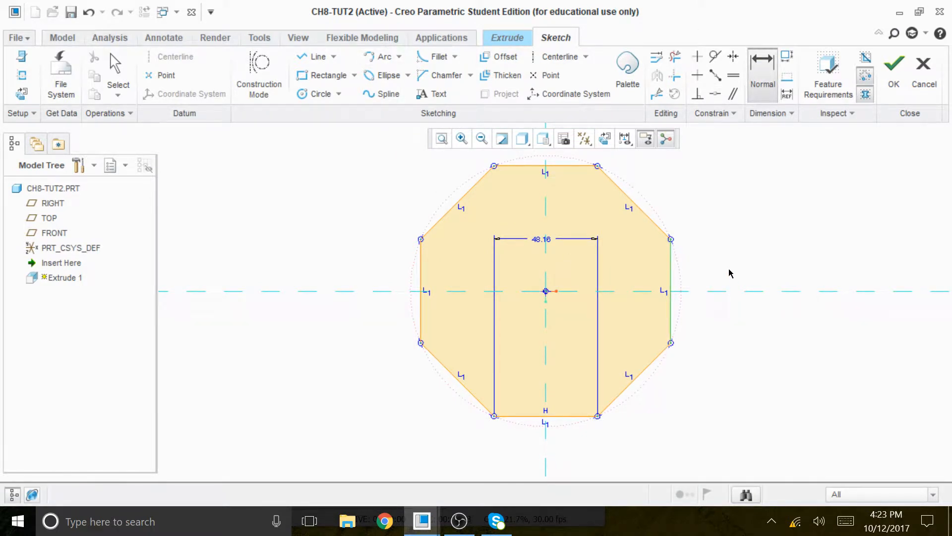
{"action": "middle_click", "coordinate": [709, 283]}
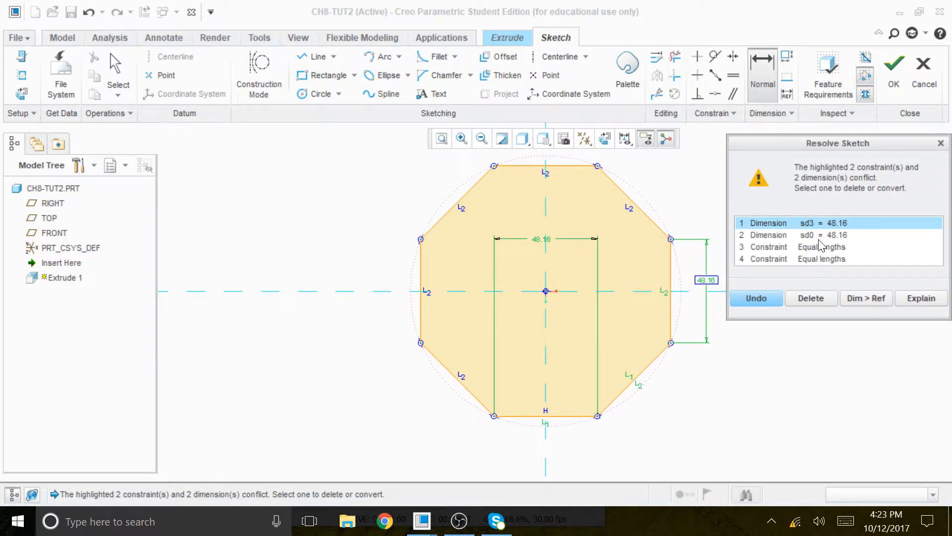
{"action": "left_click", "coordinate": [809, 299]}
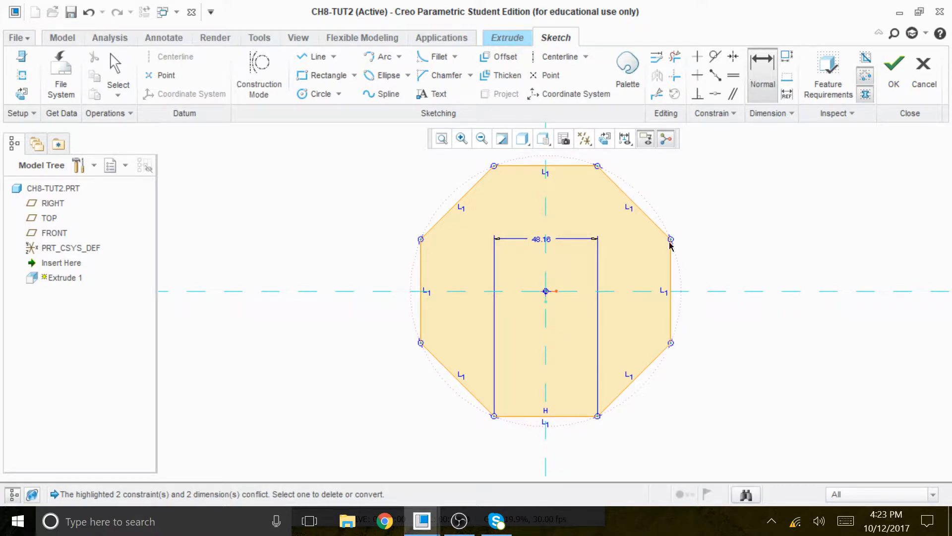
- Dimension the octagon's right vertical side, delete the conflicting horizontal side dimension sd0, and set the side length to 90
{"action": "middle_click", "coordinate": [706, 280]}
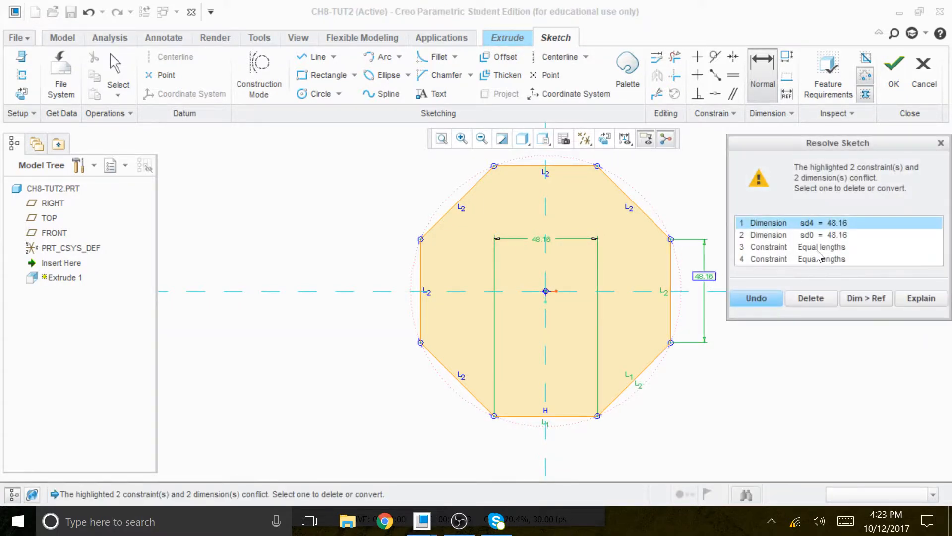
{"action": "left_click", "coordinate": [823, 236]}
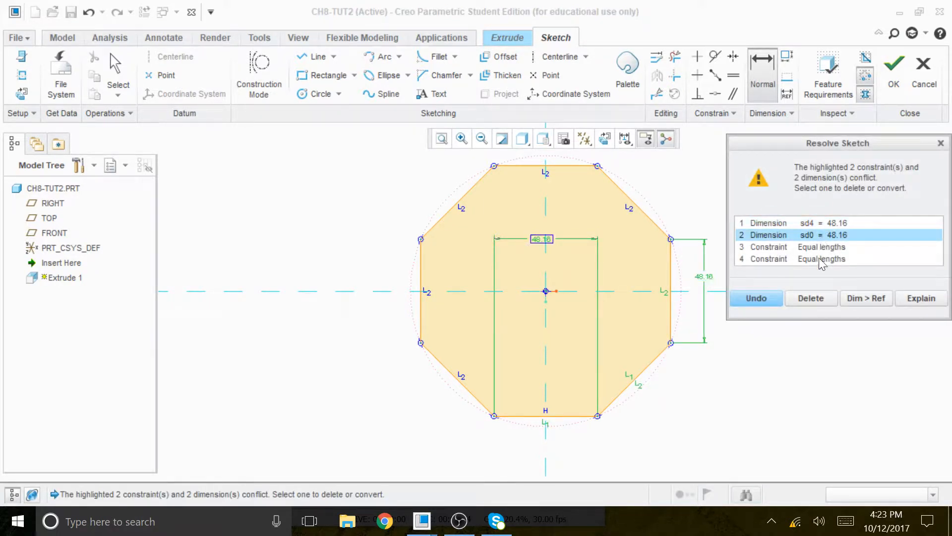
{"action": "left_click", "coordinate": [812, 299]}
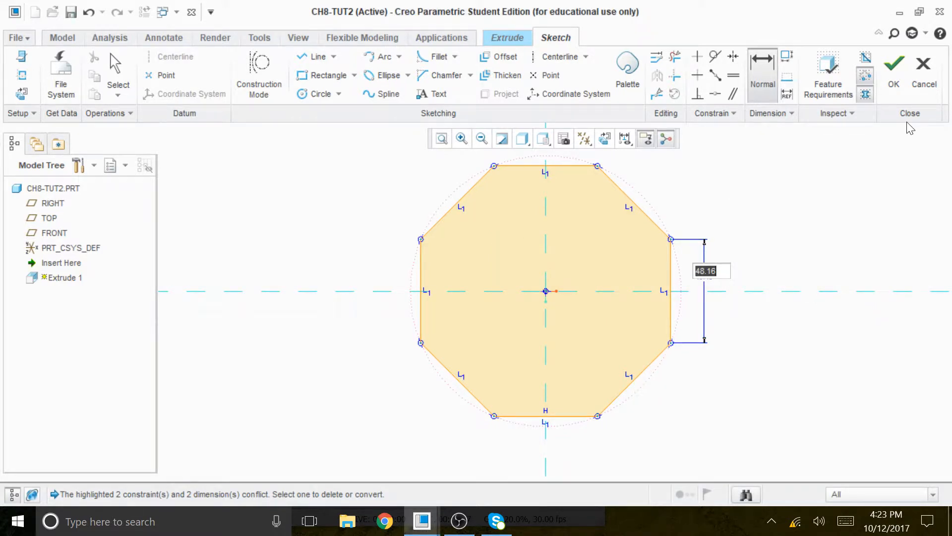
{"action": "type", "text": "90"}
{"action": "key", "text": "Return"}
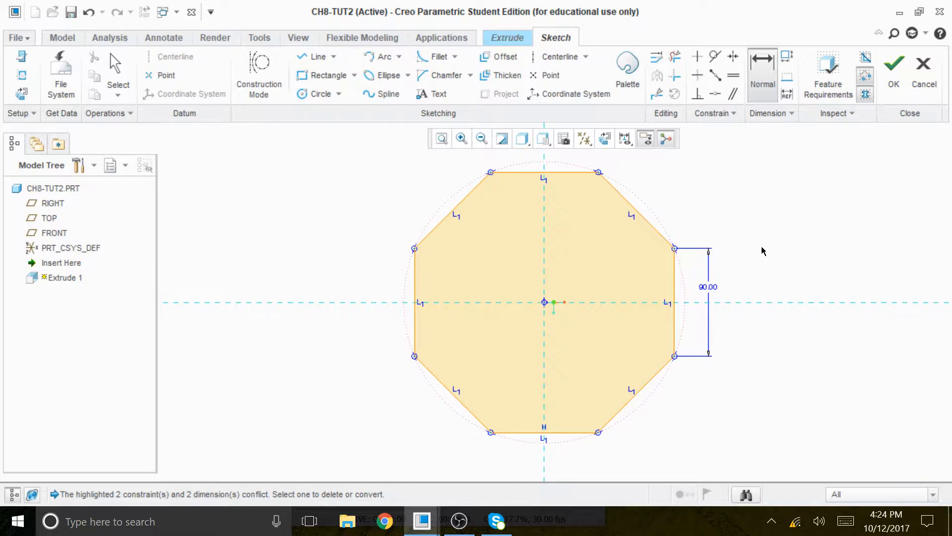
- Finish the octagon sketch and extrude it to a depth of 1500
{"action": "scroll", "coordinate": [761, 280], "scroll_direction": "up", "scroll_amount": 3}
{"action": "scroll", "coordinate": [825, 275], "scroll_direction": "down", "scroll_amount": 2}
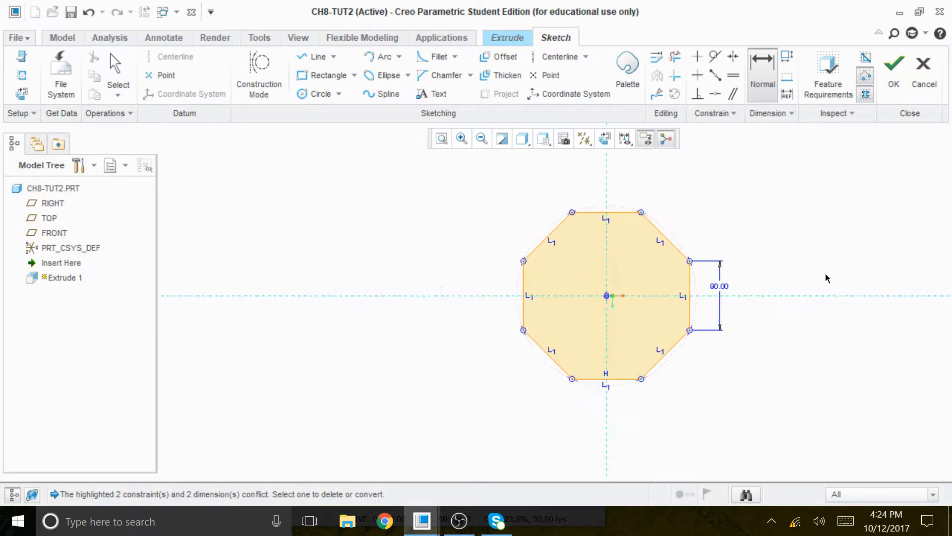
{"action": "left_click", "coordinate": [894, 68]}
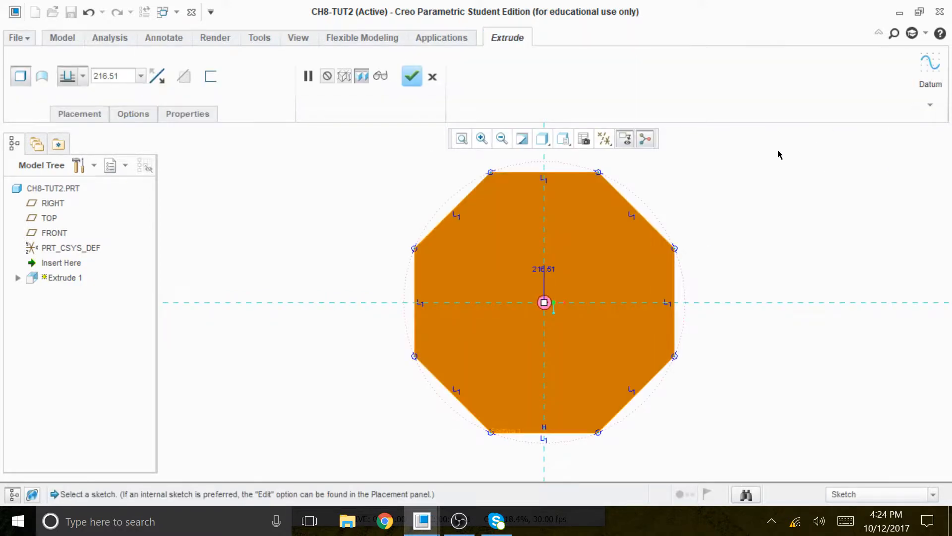
{"action": "double_click", "coordinate": [127, 75]}
{"action": "type", "text": "1"}
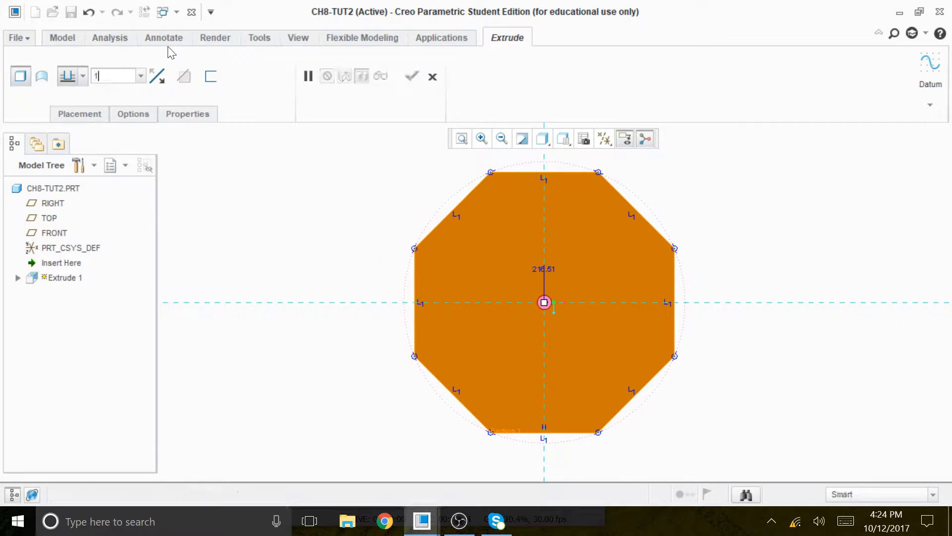
{"action": "type", "text": "5"}
{"action": "key", "text": "Return"}
{"action": "middle_click_drag", "start_coordinate": [406, 259], "coordinate": [400, 250]}
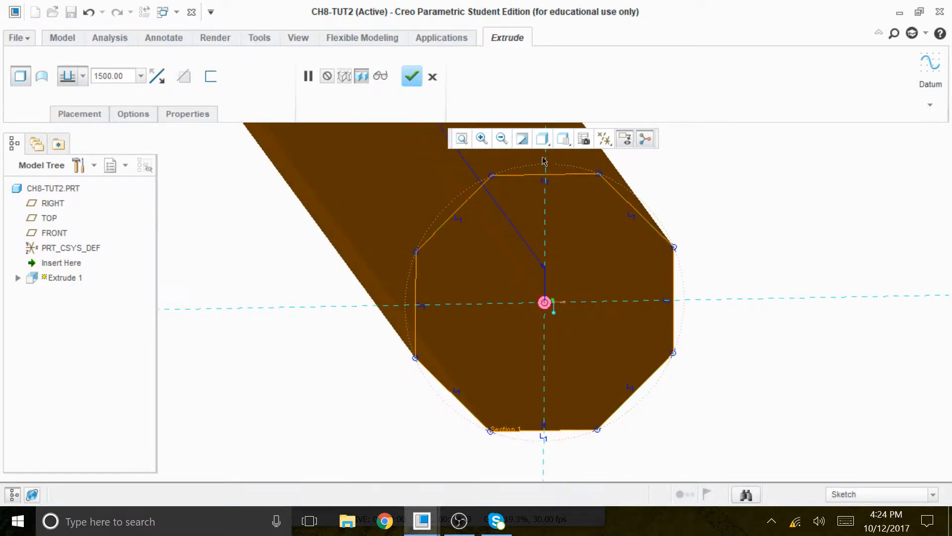
{"action": "left_click", "coordinate": [411, 78]}
{"action": "scroll", "coordinate": [532, 266], "scroll_direction": "down", "scroll_amount": 5}
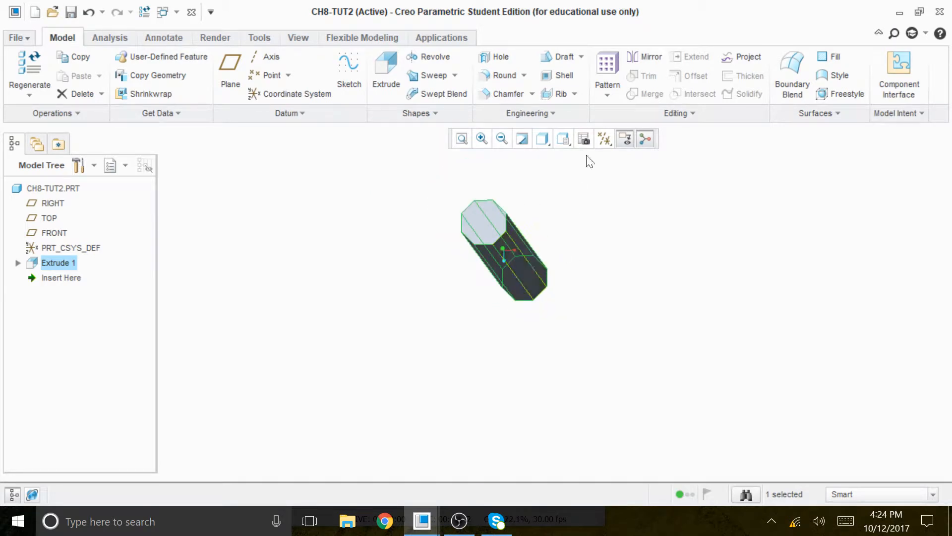
- Start an extrusion sketched on the prism's octagonal top face, with the RIGHT plane as the right-facing orientation reference
{"action": "left_click", "coordinate": [561, 140]}
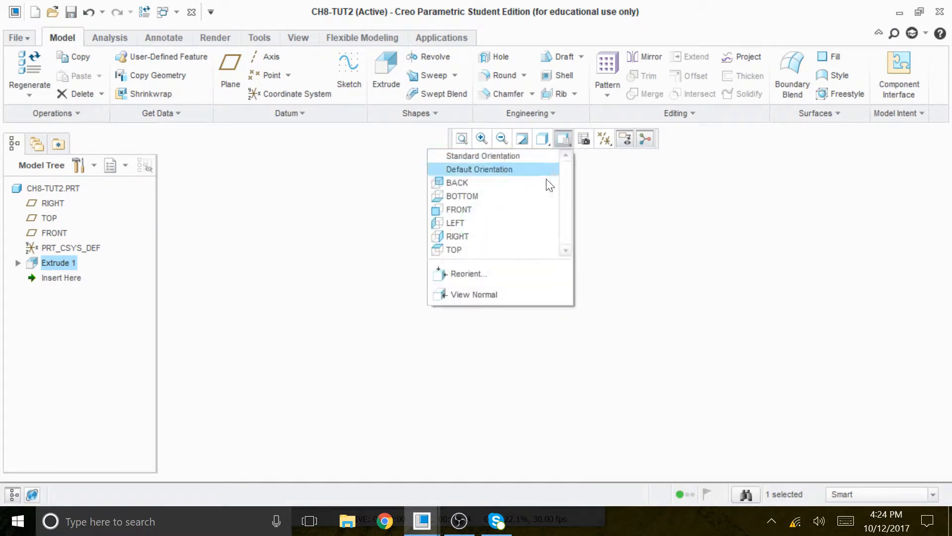
{"action": "left_click", "coordinate": [483, 208]}
{"action": "middle_click_drag", "start_coordinate": [579, 322], "coordinate": [618, 297]}
{"action": "scroll", "coordinate": [601, 267], "scroll_direction": "down", "scroll_amount": 5}
{"action": "left_click", "coordinate": [611, 297]}
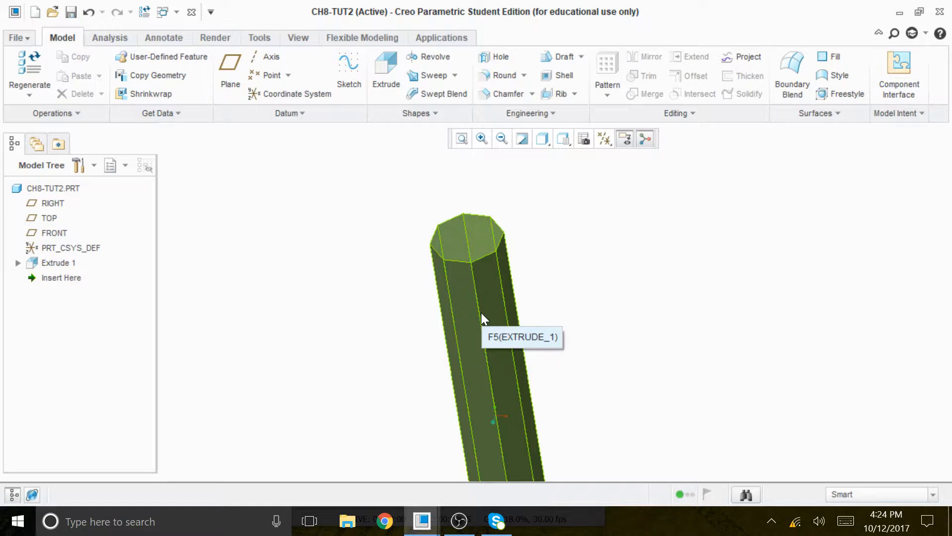
{"action": "left_click", "coordinate": [387, 68]}
{"action": "left_click", "coordinate": [97, 116]}
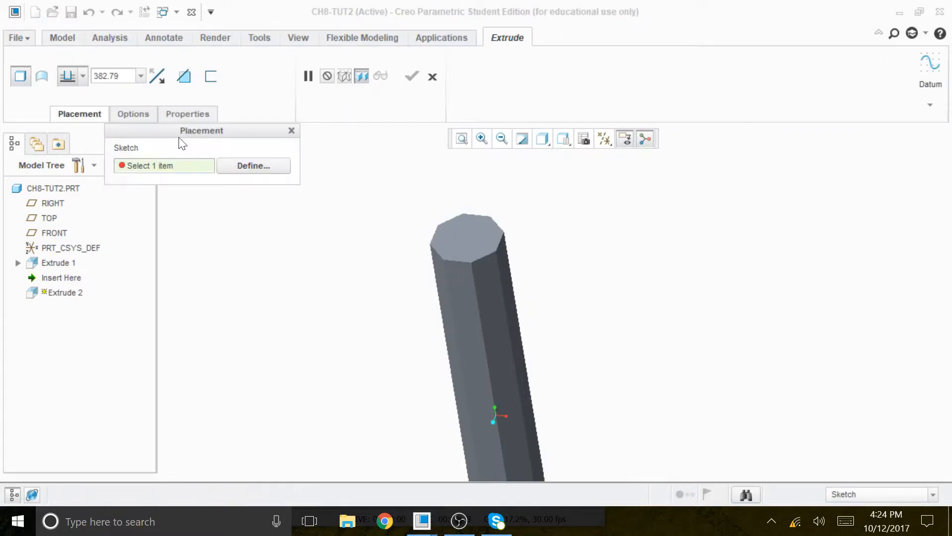
{"action": "left_click", "coordinate": [236, 166]}
{"action": "left_click", "coordinate": [484, 247]}
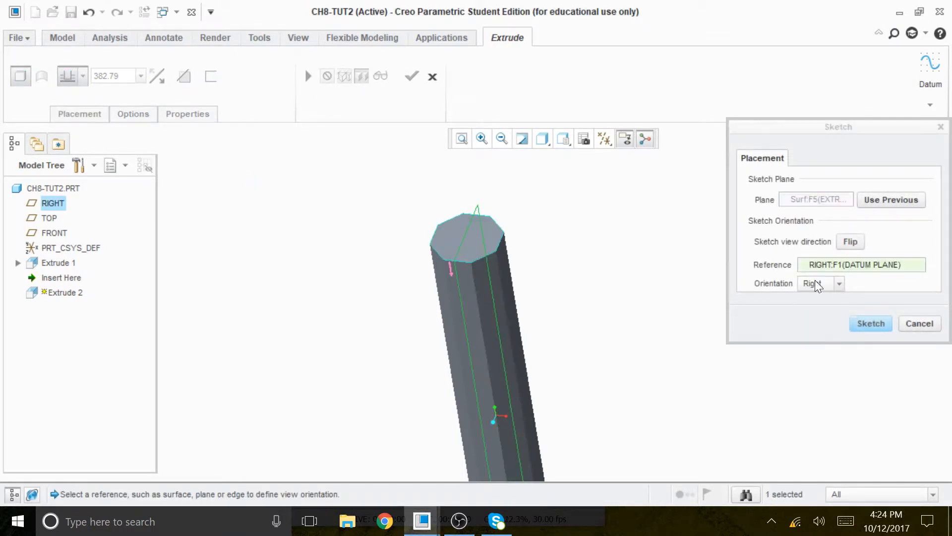
{"action": "left_click", "coordinate": [865, 325]}
{"action": "left_click", "coordinate": [604, 139]}
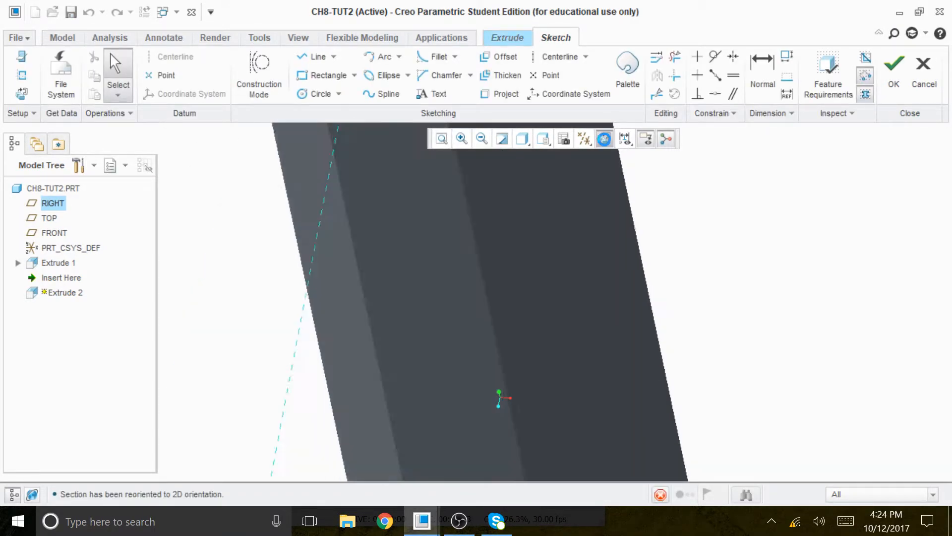
- Sketch a circle centred on the octagonal face at the origin and set its diameter to 120
{"action": "left_click", "coordinate": [330, 96]}
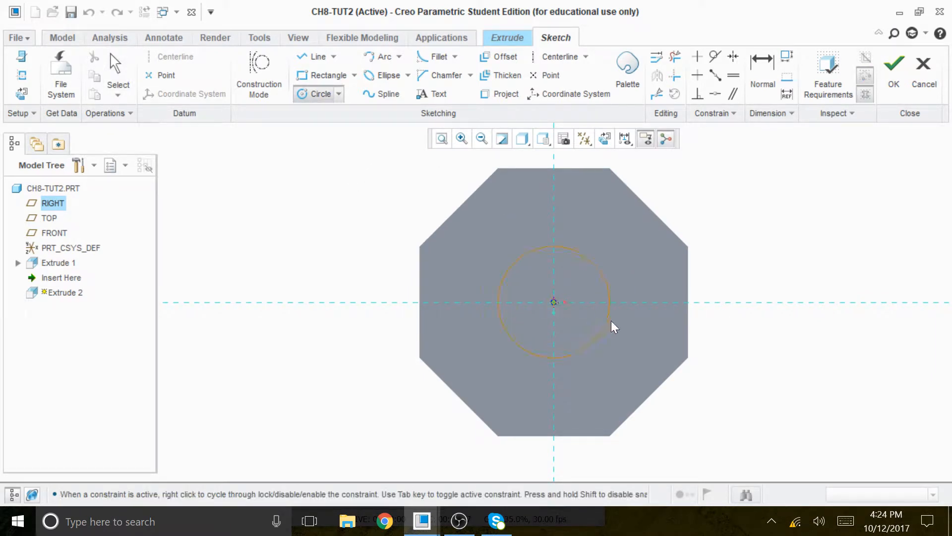
{"action": "left_click", "coordinate": [624, 331]}
{"action": "middle_click", "coordinate": [781, 258]}
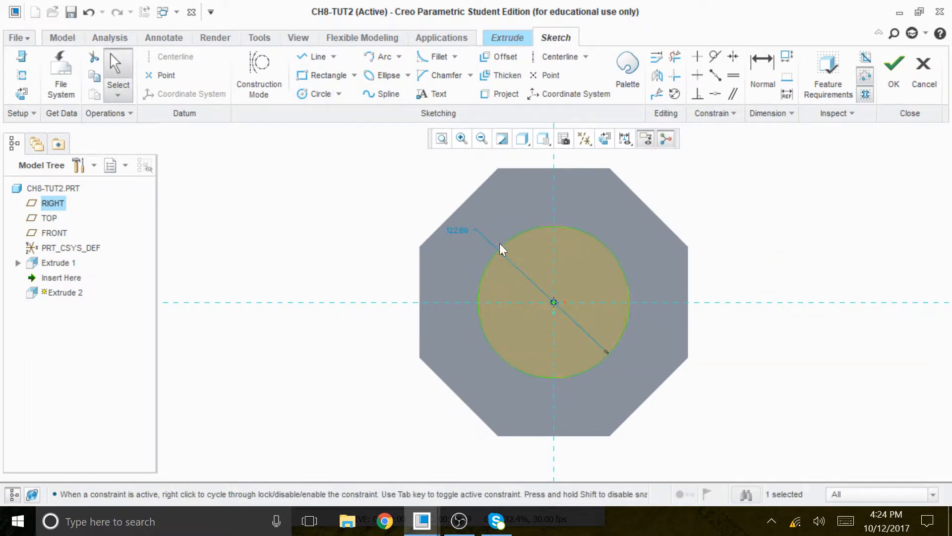
{"action": "double_click", "coordinate": [463, 230]}
{"action": "type", "text": "120"}
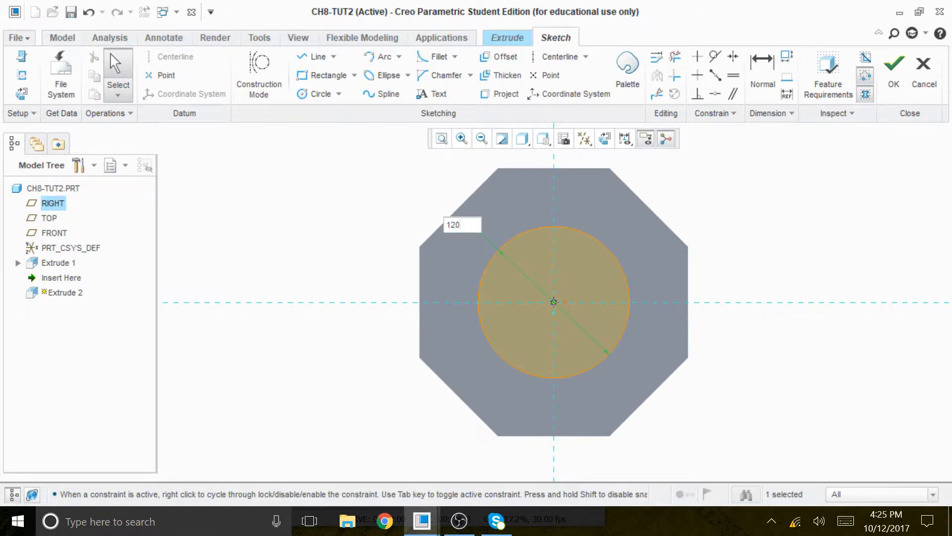
{"action": "key", "text": "Return"}
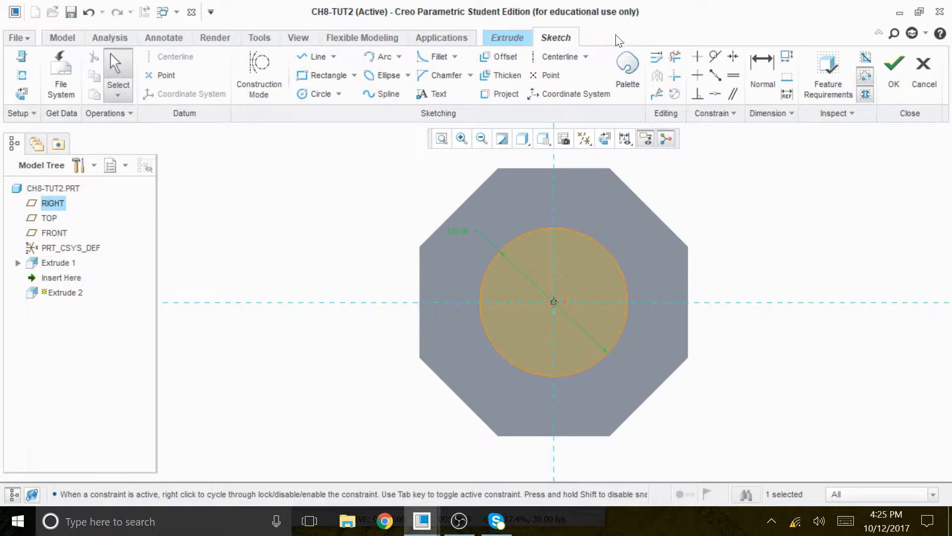
- Finish the circle sketch and extrude it outward from the octagonal face to a depth of 210
{"action": "middle_click_drag", "start_coordinate": [809, 285], "coordinate": [793, 281]}
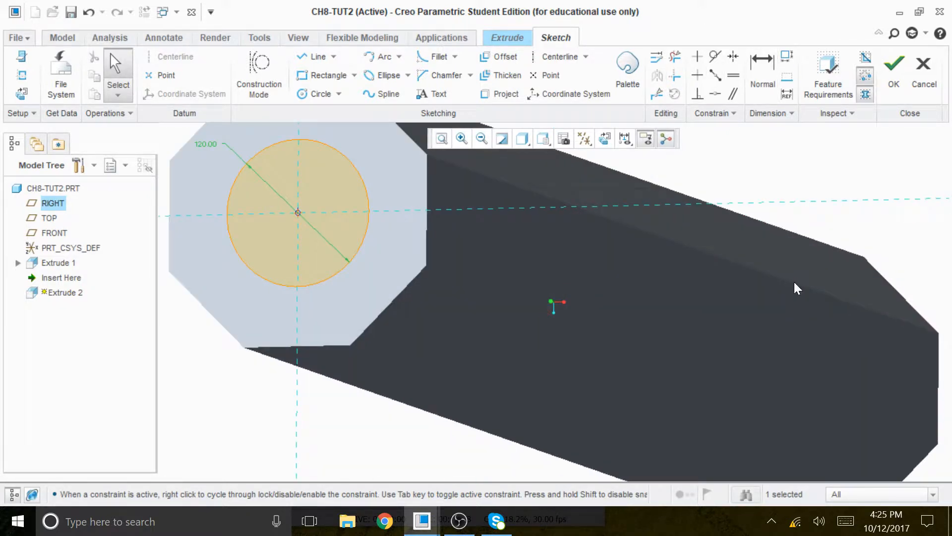
{"action": "left_click", "coordinate": [894, 75]}
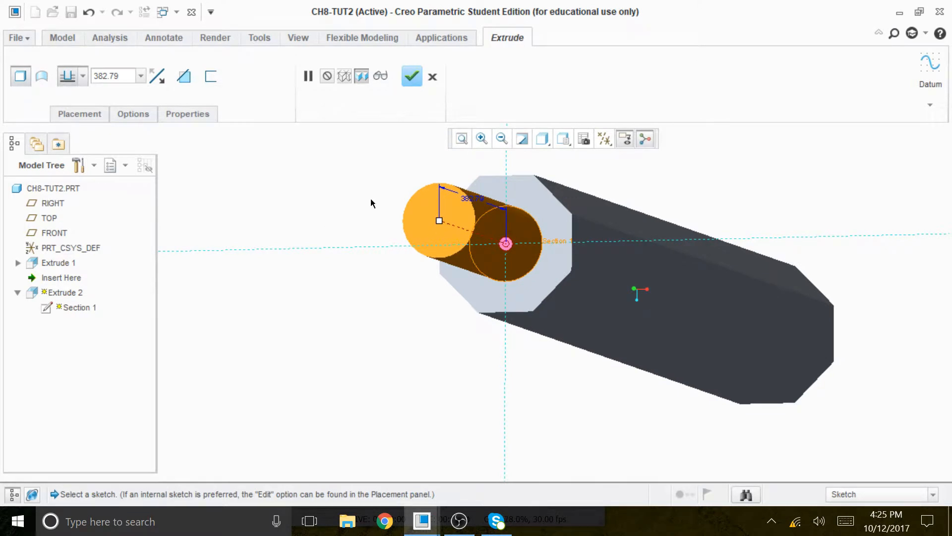
{"action": "double_click", "coordinate": [108, 76]}
{"action": "type", "text": "210"}
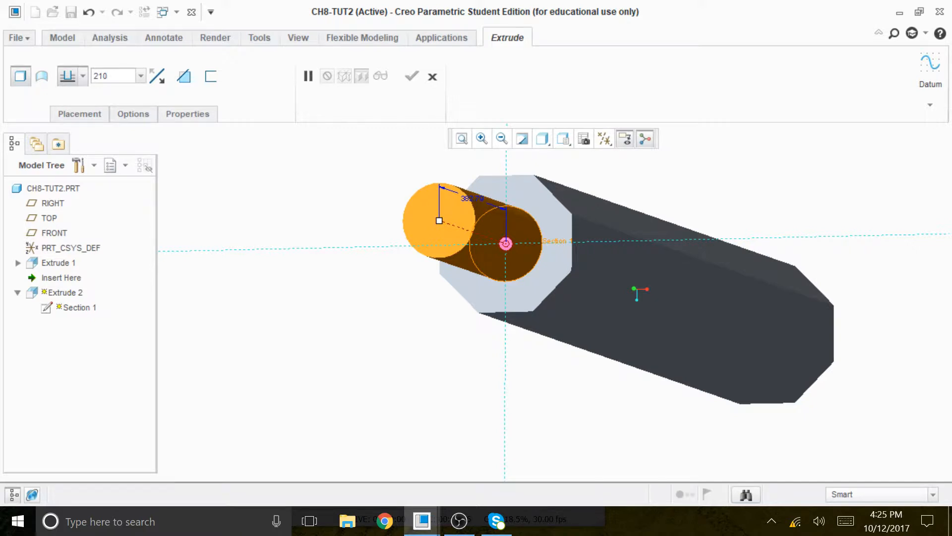
{"action": "key", "text": "Return"}
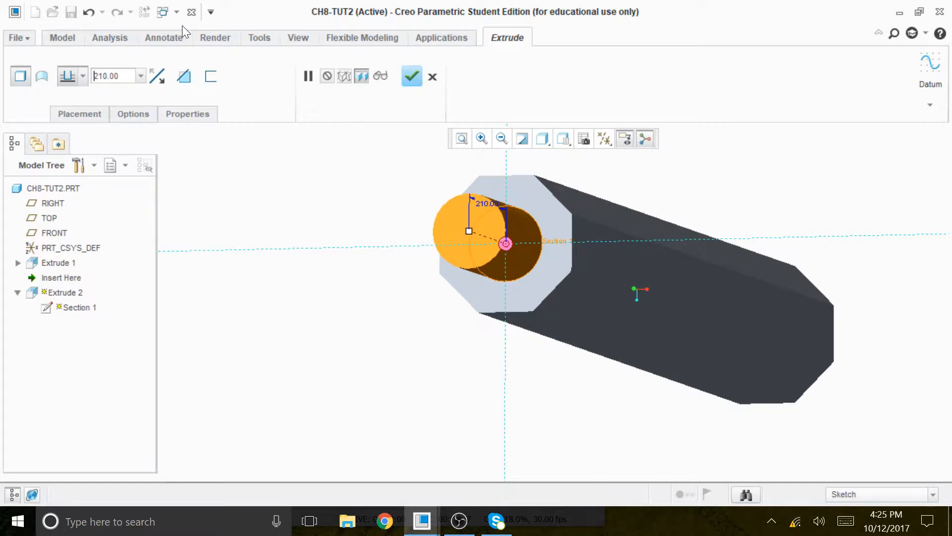
{"action": "left_click", "coordinate": [412, 76]}
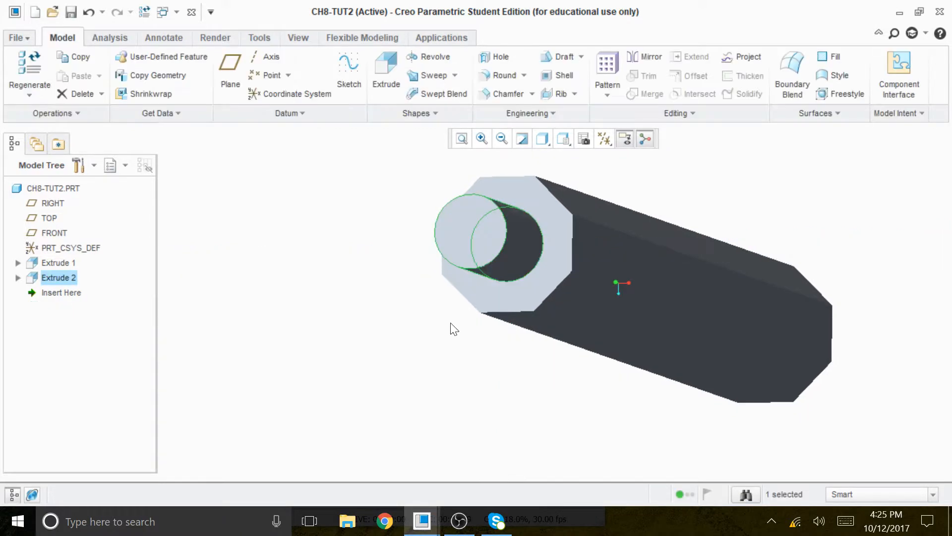
- Start a Draft feature and choose the cylinder's side surface as the surface to draft
{"action": "scroll", "coordinate": [462, 378], "scroll_direction": "down", "scroll_amount": 3}
{"action": "middle_click_drag", "start_coordinate": [523, 389], "coordinate": [532, 363]}
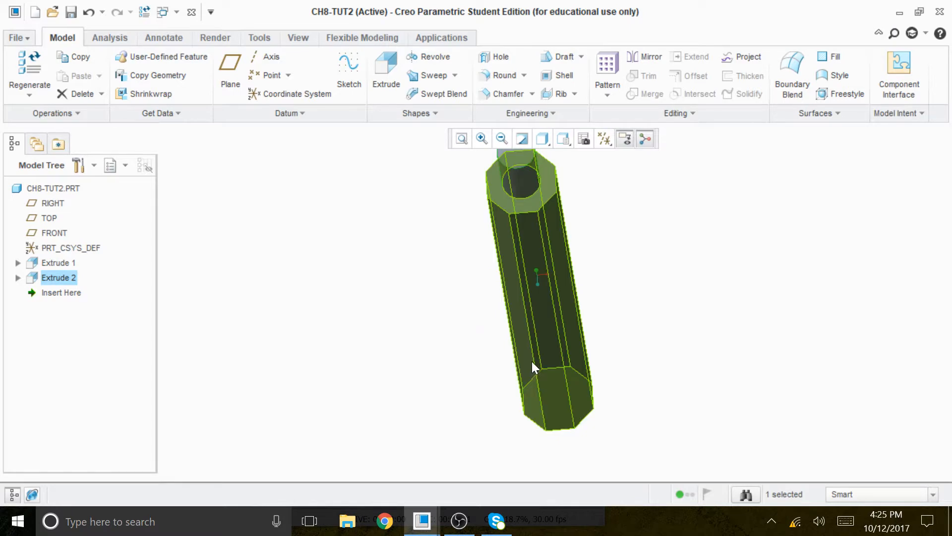
{"action": "scroll", "coordinate": [533, 337], "scroll_direction": "down", "scroll_amount": 3}
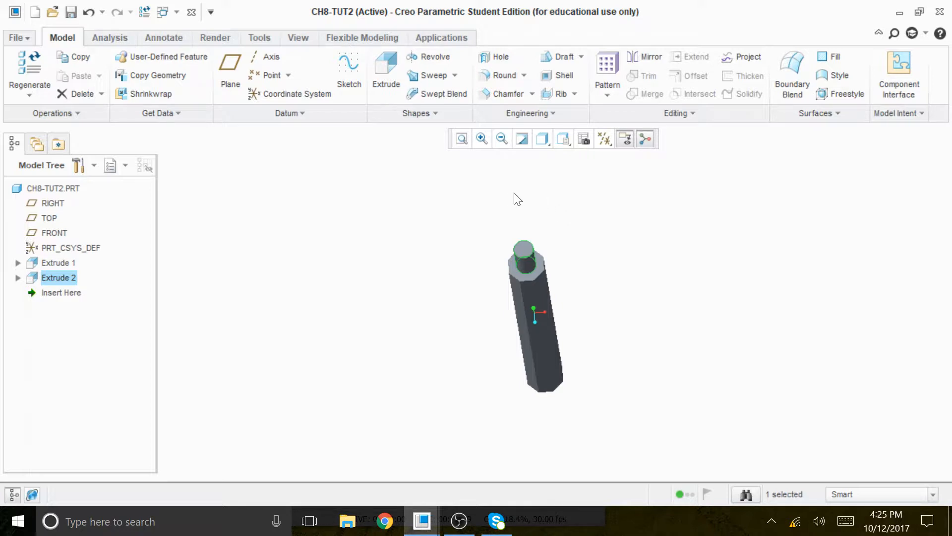
{"action": "left_click", "coordinate": [561, 61]}
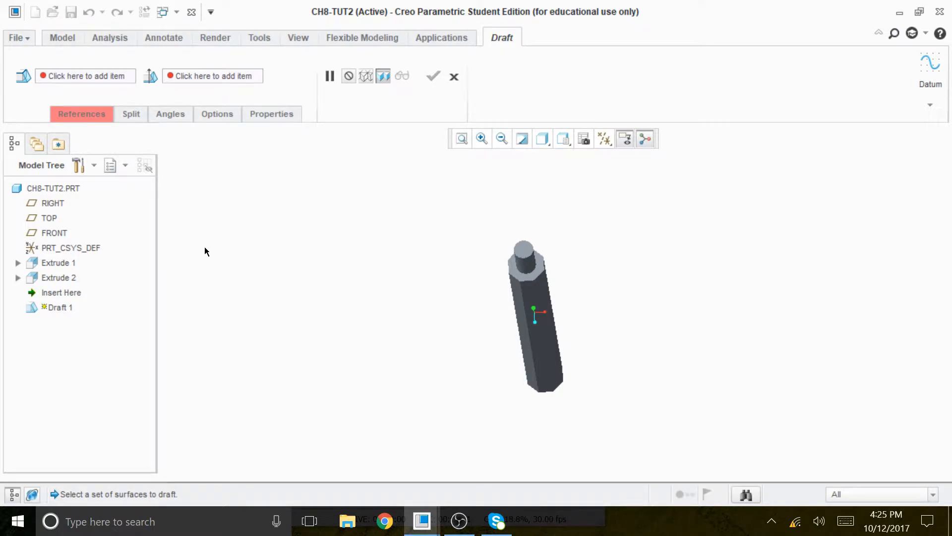
{"action": "scroll", "coordinate": [620, 340], "scroll_direction": "down", "scroll_amount": 5}
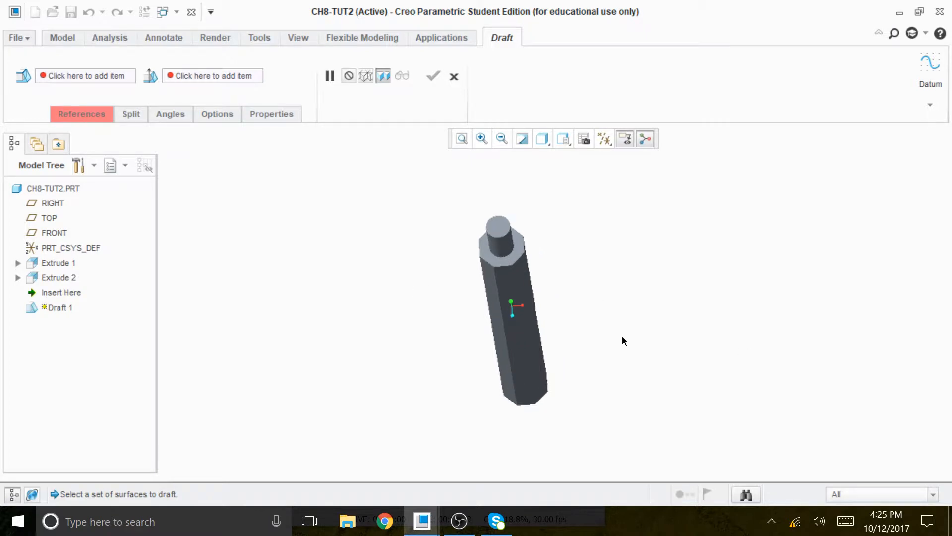
{"action": "middle_click_drag", "start_coordinate": [607, 332], "coordinate": [602, 315]}
{"action": "scroll", "coordinate": [585, 333], "scroll_direction": "up", "scroll_amount": 2}
{"action": "scroll", "coordinate": [528, 230], "scroll_direction": "down", "scroll_amount": 2}
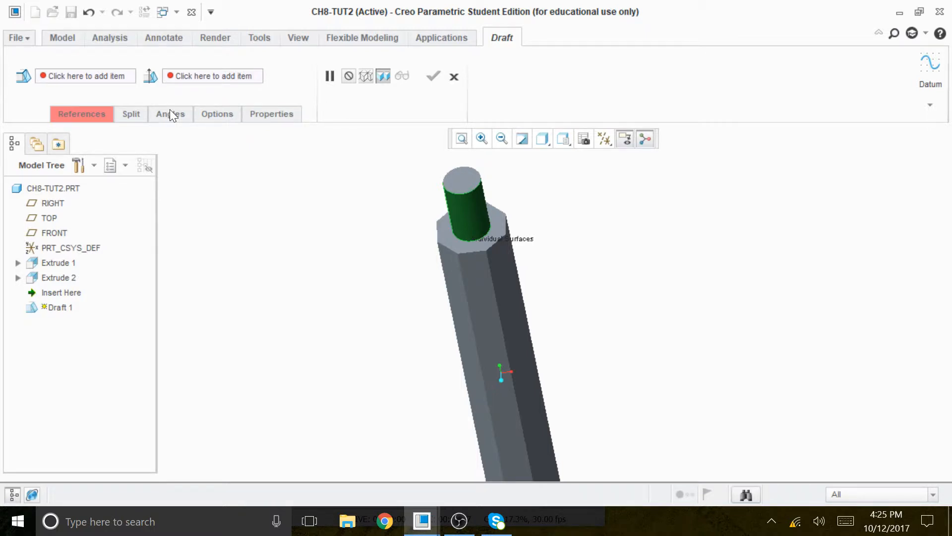
- Use the cylinder's flat end face as the draft hinge and reverse the pull direction toward the prism
{"action": "left_click", "coordinate": [82, 115]}
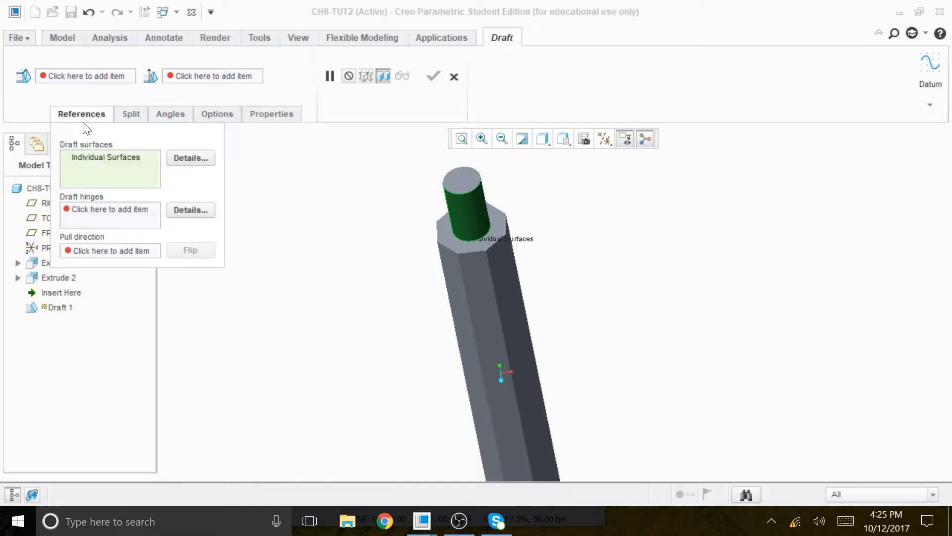
{"action": "left_click", "coordinate": [112, 210]}
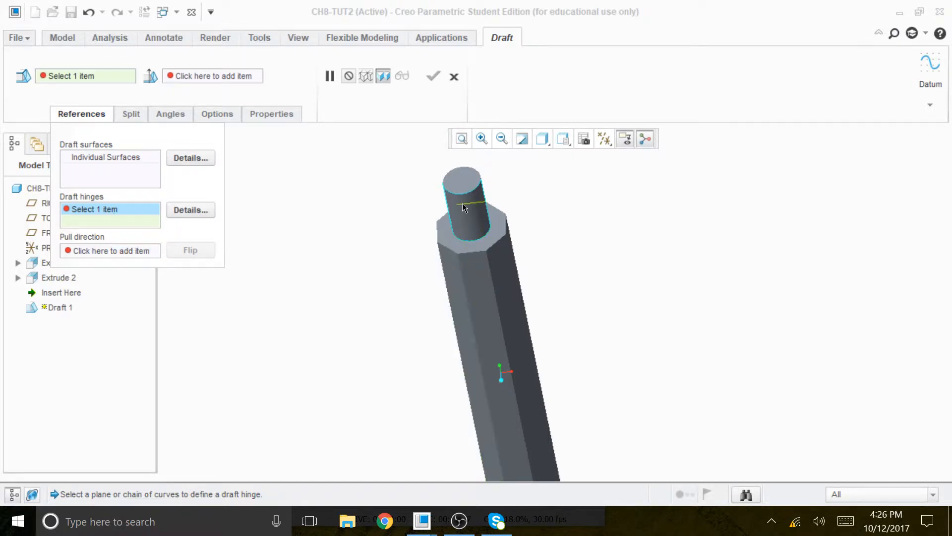
{"action": "left_click", "coordinate": [465, 188]}
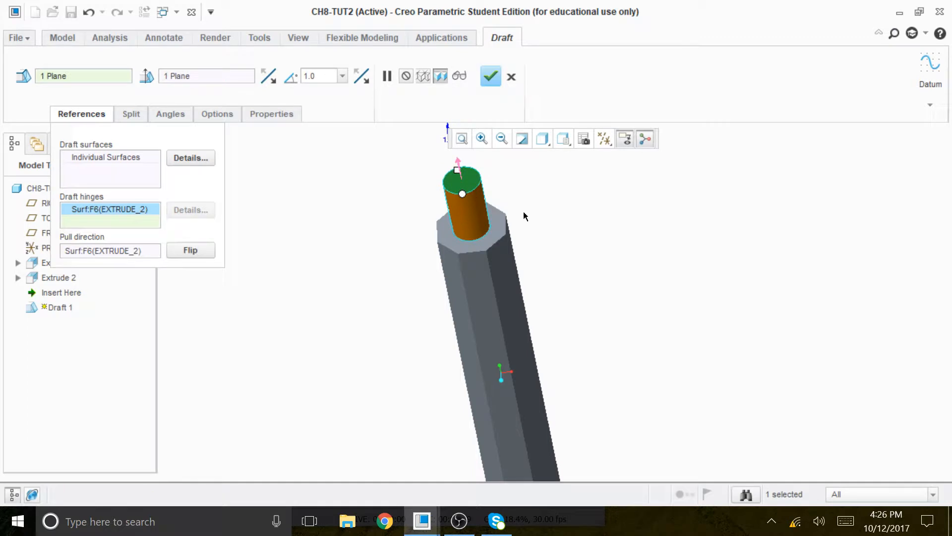
{"action": "scroll", "coordinate": [517, 195], "scroll_direction": "down", "scroll_amount": 3}
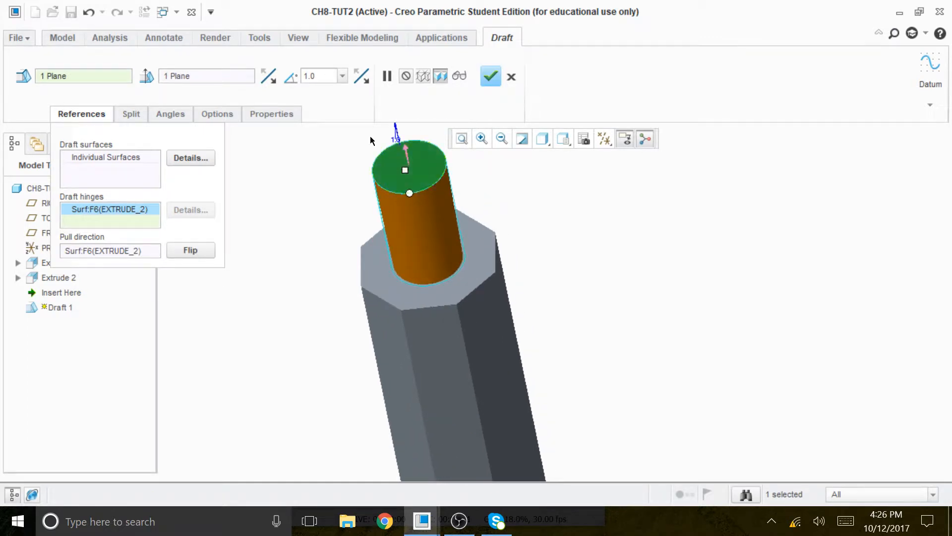
{"action": "left_click", "coordinate": [270, 77]}
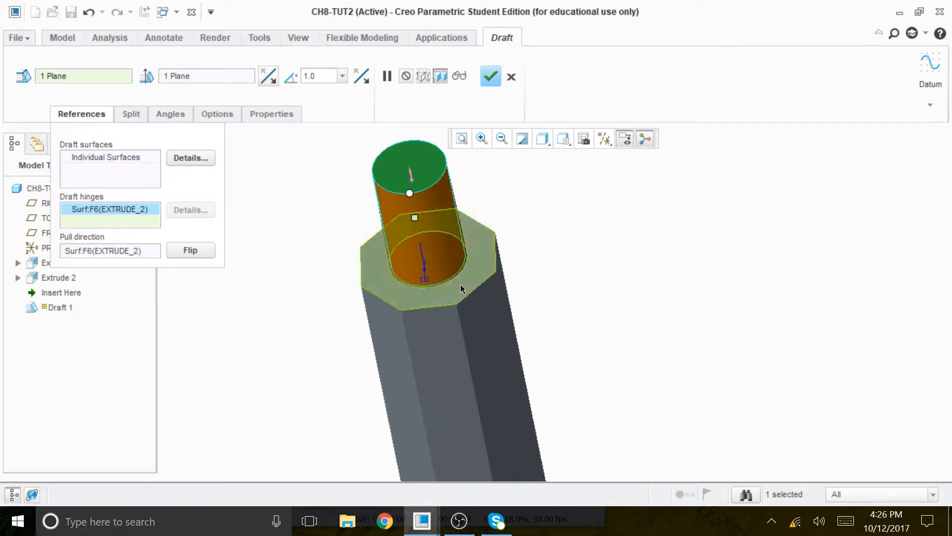
- Set the draft angle of the cylinder's side surface to 15.3 degrees
{"action": "scroll", "coordinate": [420, 266], "scroll_direction": "down", "scroll_amount": 4}
{"action": "scroll", "coordinate": [419, 266], "scroll_direction": "up", "scroll_amount": 4}
{"action": "scroll", "coordinate": [435, 234], "scroll_direction": "down", "scroll_amount": 4}
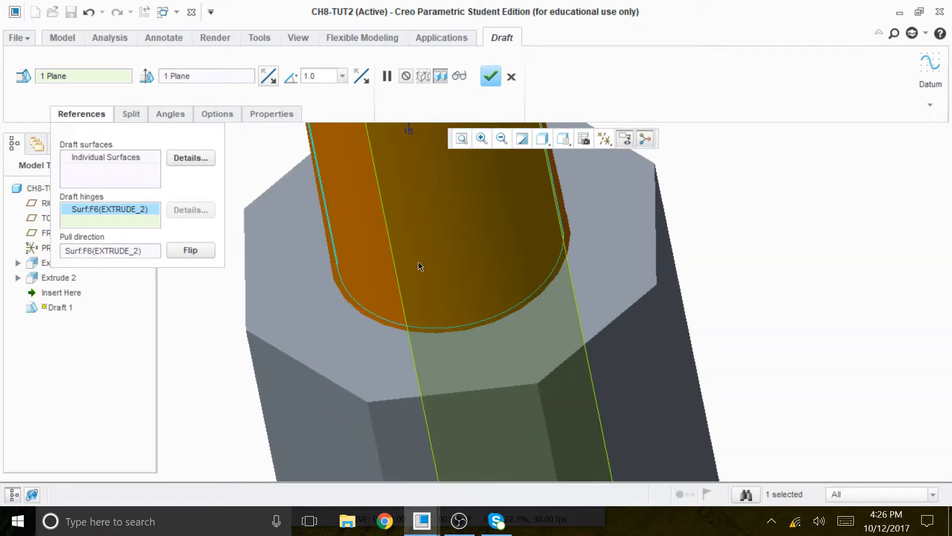
{"action": "scroll", "coordinate": [461, 296], "scroll_direction": "up", "scroll_amount": 2}
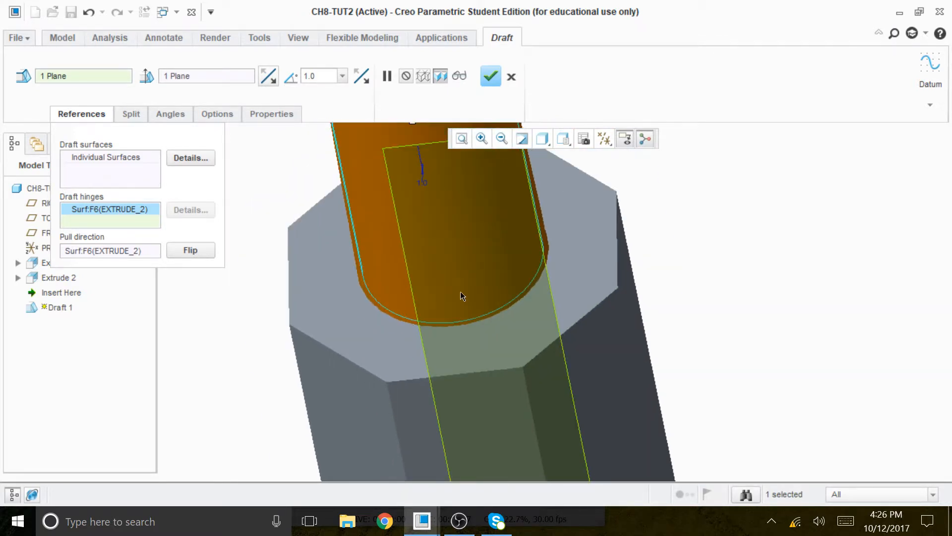
{"action": "double_click", "coordinate": [422, 184]}
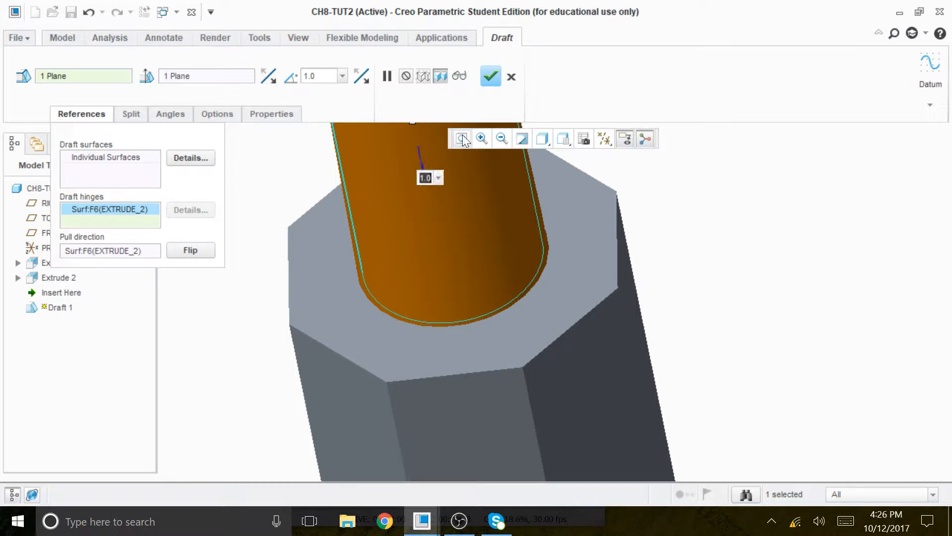
{"action": "type", "text": "15.3"}
{"action": "key", "text": "Return"}
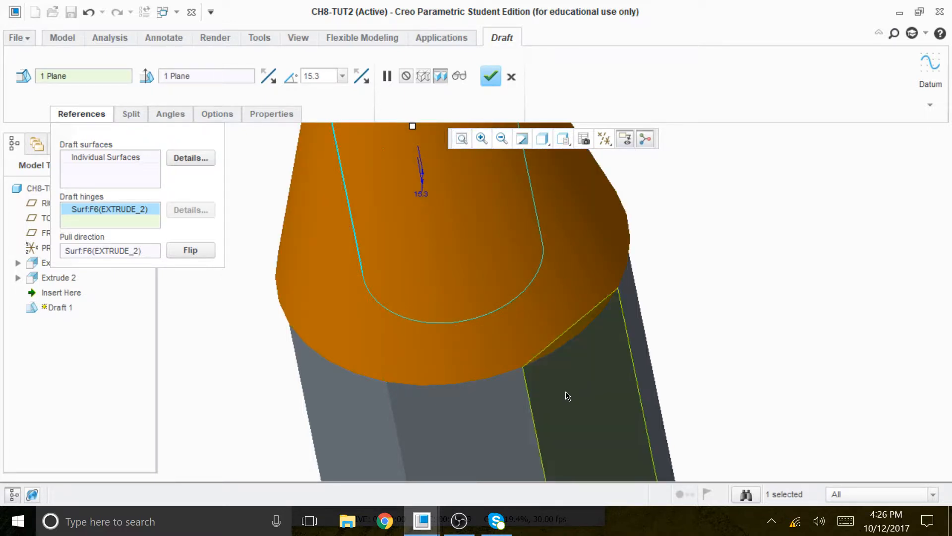
- Enable Extend intersect surfaces for the draft and complete the feature
{"action": "scroll", "coordinate": [548, 368], "scroll_direction": "up", "scroll_amount": 3}
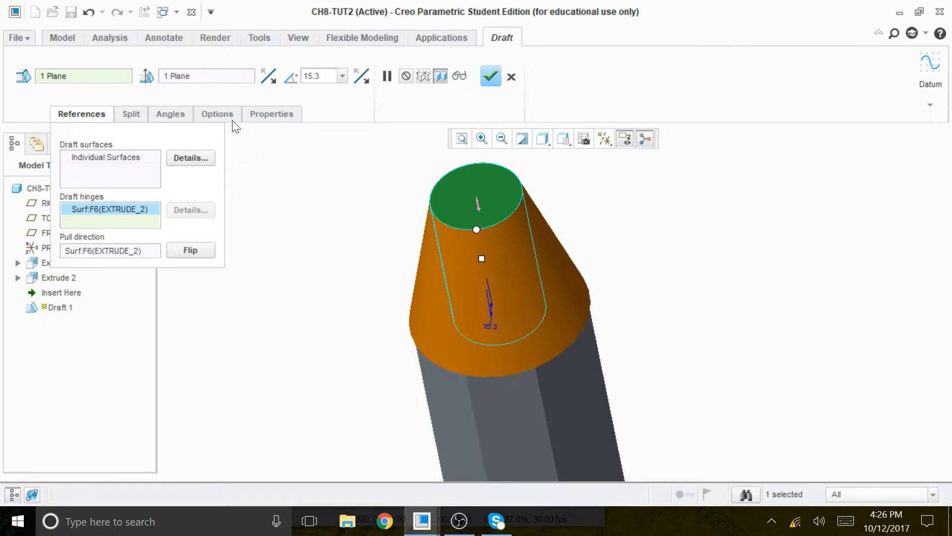
{"action": "left_click", "coordinate": [222, 112]}
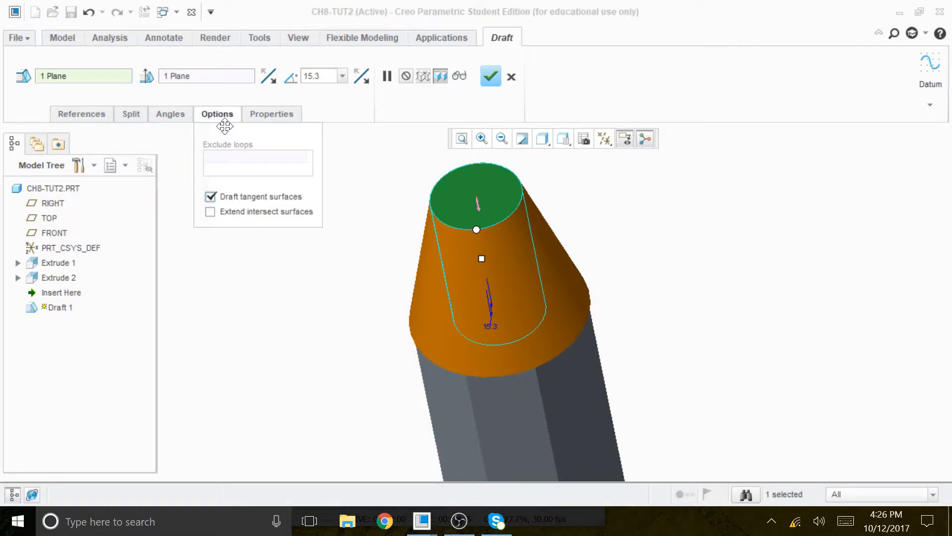
{"action": "left_click", "coordinate": [210, 212]}
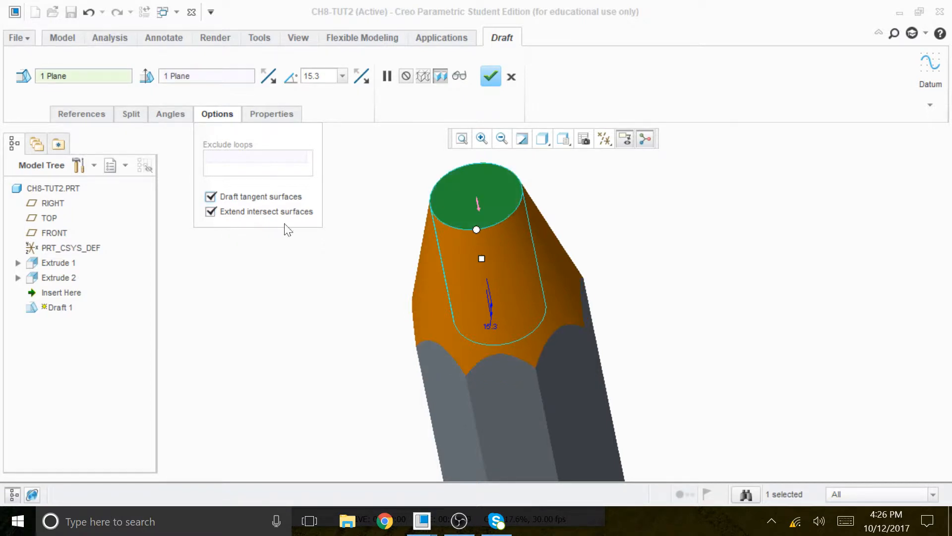
{"action": "scroll", "coordinate": [514, 298], "scroll_direction": "up", "scroll_amount": 2}
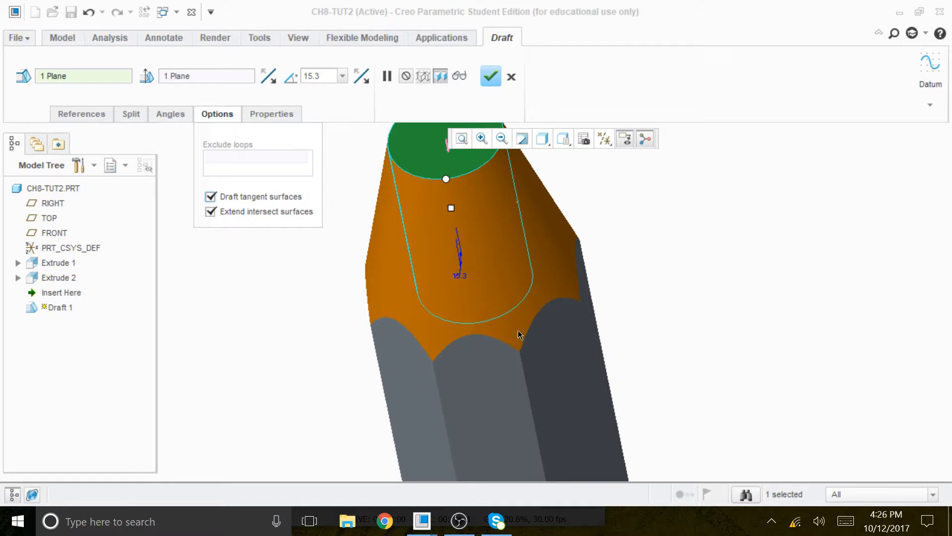
{"action": "left_click", "coordinate": [491, 75]}
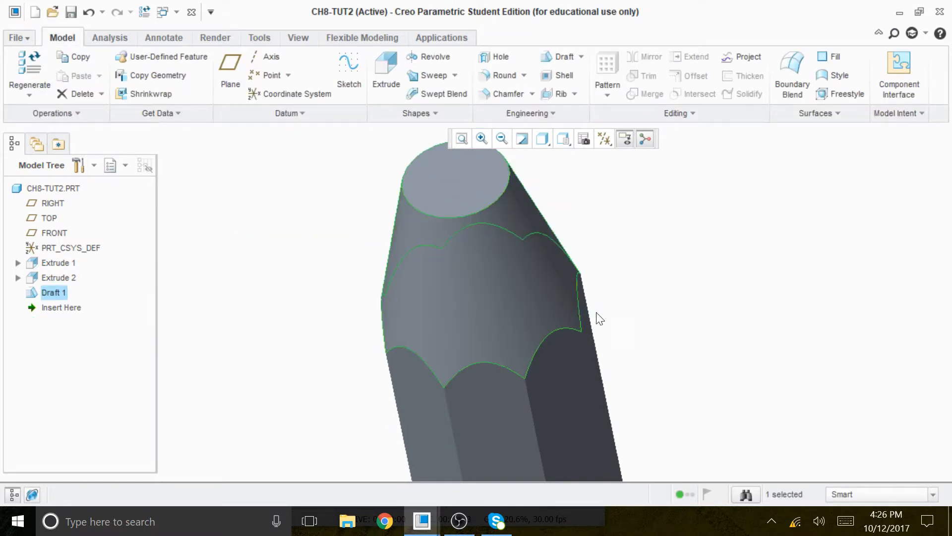
- Display the datum planes and choose the FRONT plane as the sketch plane of a new Revolve feature
{"action": "scroll", "coordinate": [595, 298], "scroll_direction": "down", "scroll_amount": 2}
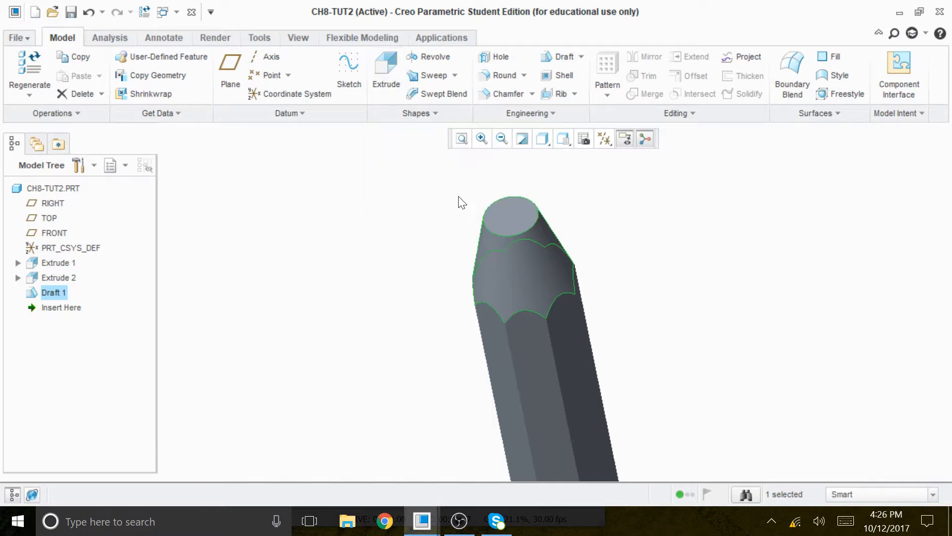
{"action": "left_click", "coordinate": [600, 139]}
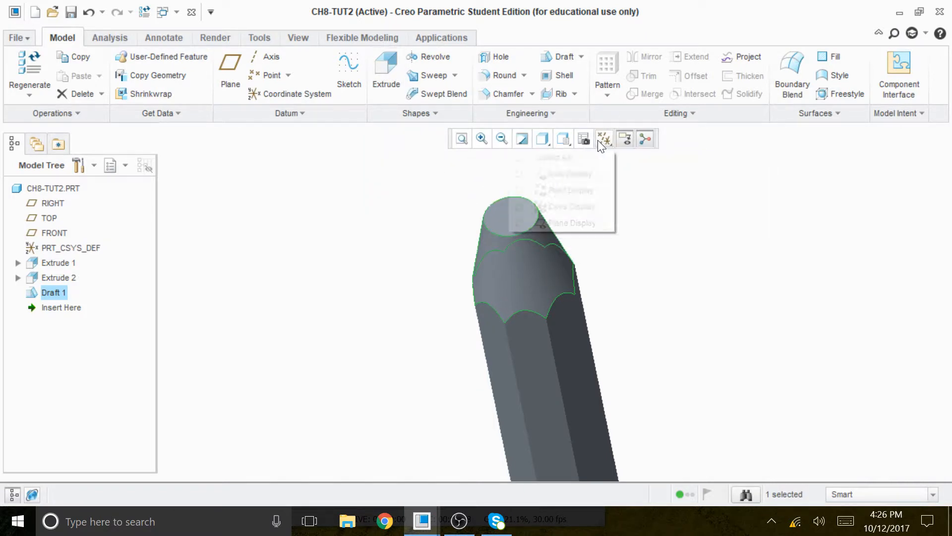
{"action": "left_click", "coordinate": [564, 218]}
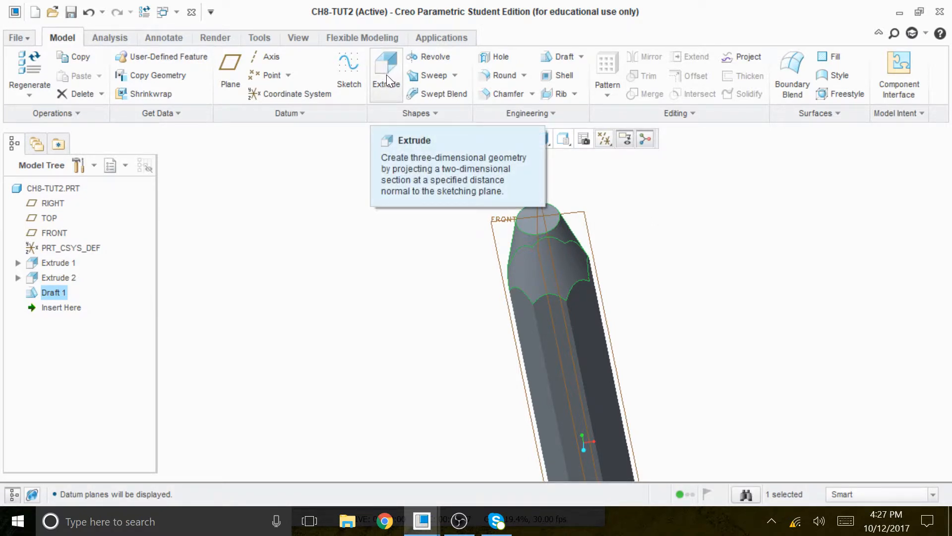
{"action": "left_click", "coordinate": [418, 60]}
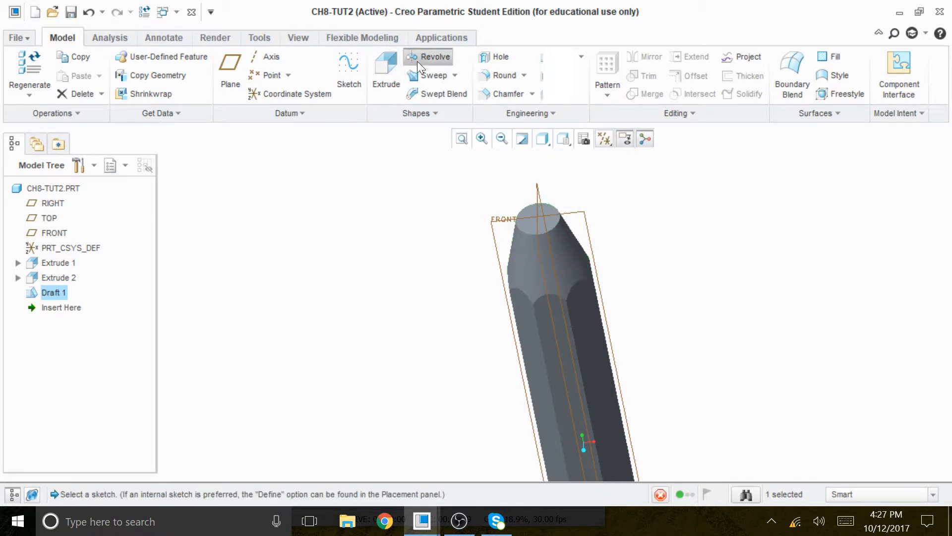
{"action": "left_click", "coordinate": [93, 116]}
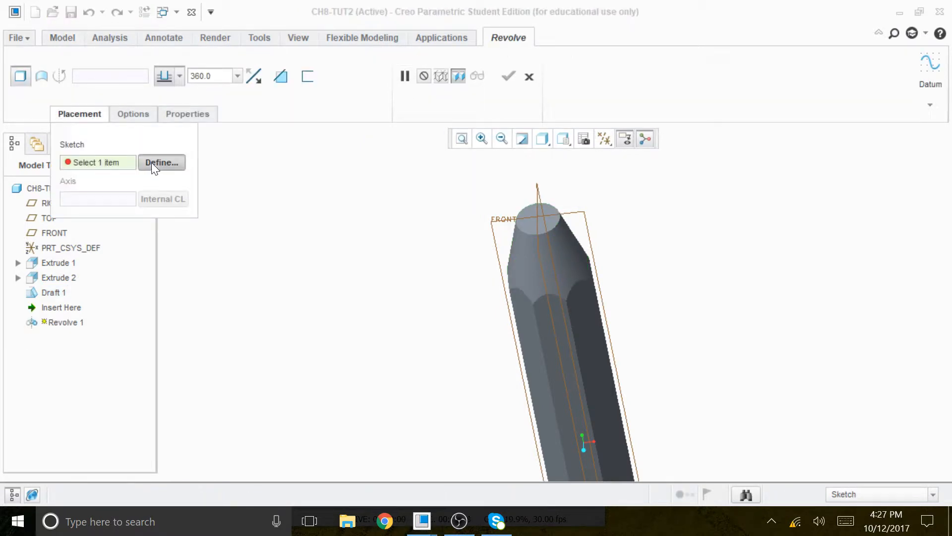
{"action": "left_click", "coordinate": [157, 162]}
{"action": "left_click", "coordinate": [498, 221]}
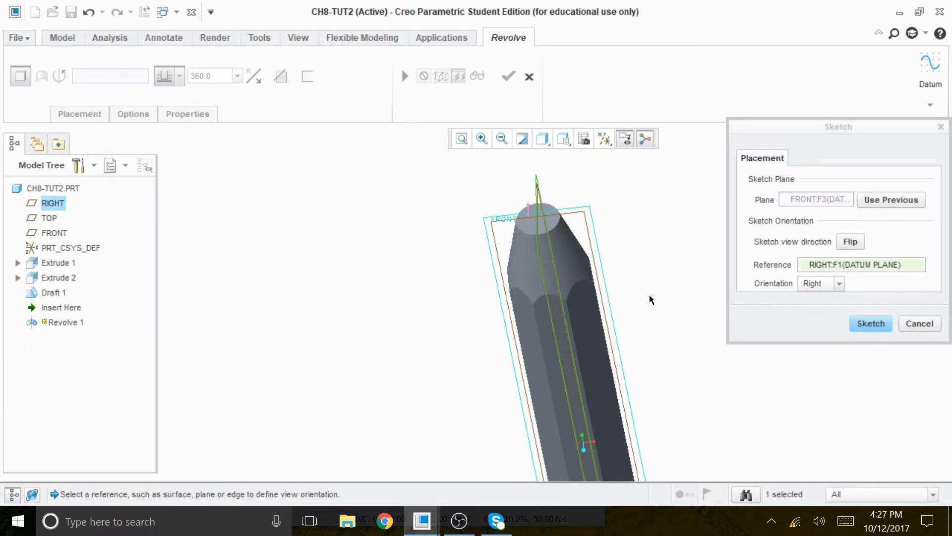
- Use the drafted cone's flat end face as the sketch reference with Top orientation and enter the sketch
{"action": "scroll", "coordinate": [650, 296], "scroll_direction": "up", "scroll_amount": 2}
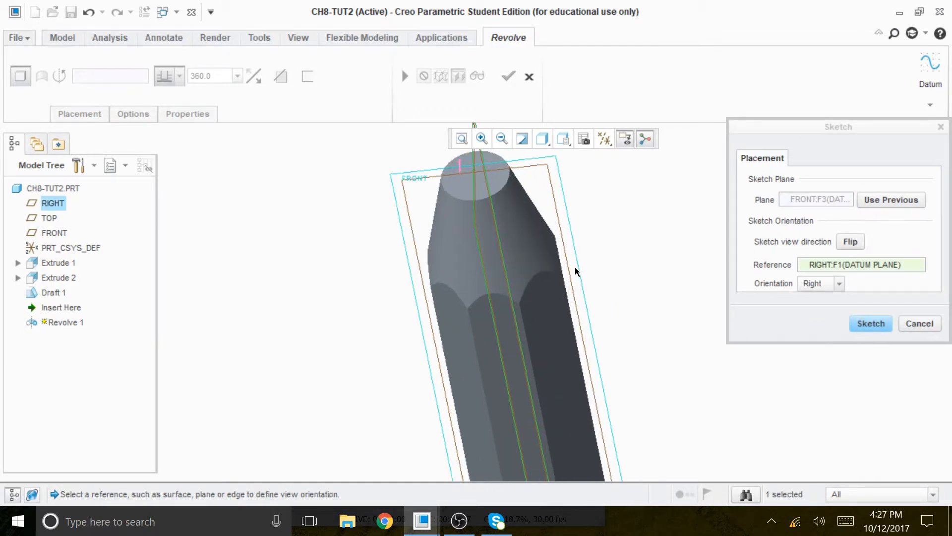
{"action": "left_click", "coordinate": [497, 184]}
{"action": "left_click", "coordinate": [821, 282]}
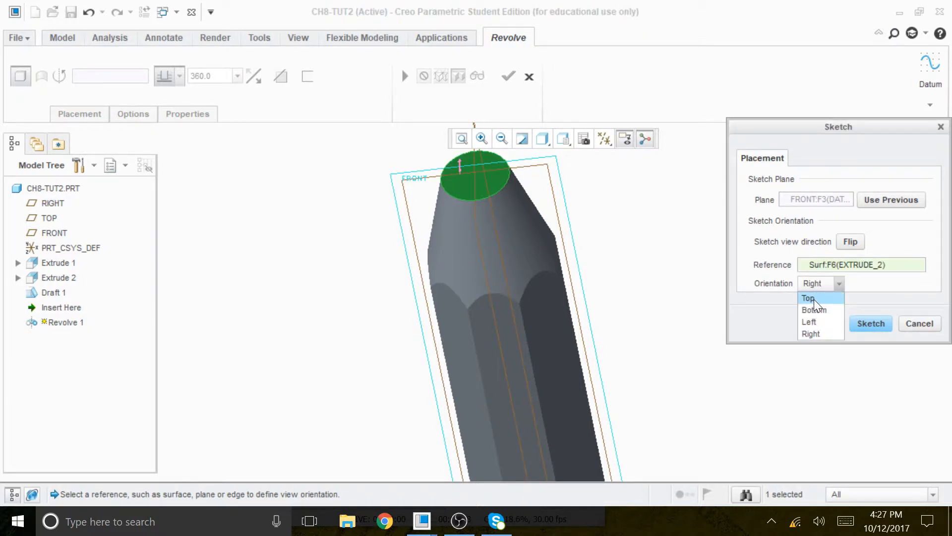
{"action": "left_click", "coordinate": [813, 299]}
{"action": "left_click", "coordinate": [871, 323]}
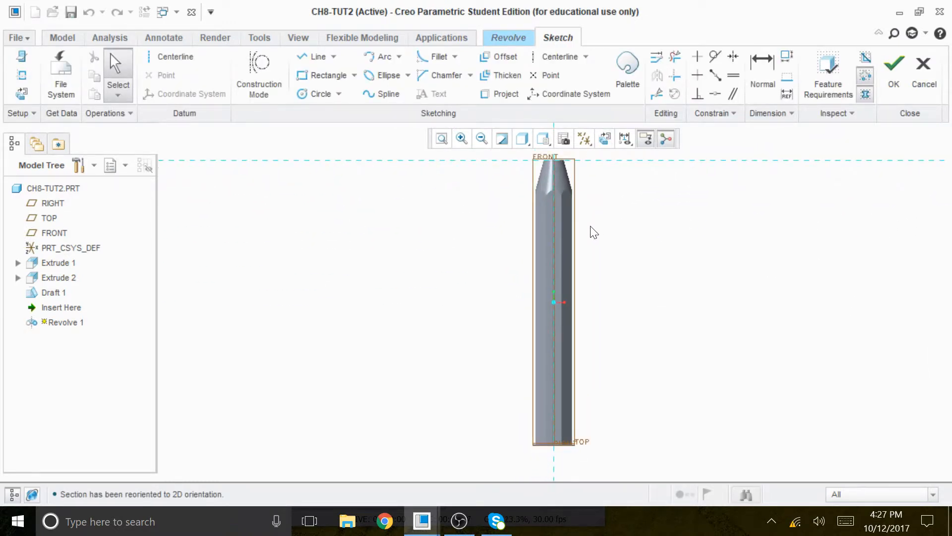
- Hide all datum axes, points, coordinate systems and planes in the sketch view
{"action": "left_click", "coordinate": [585, 139]}
{"action": "left_click", "coordinate": [566, 154]}
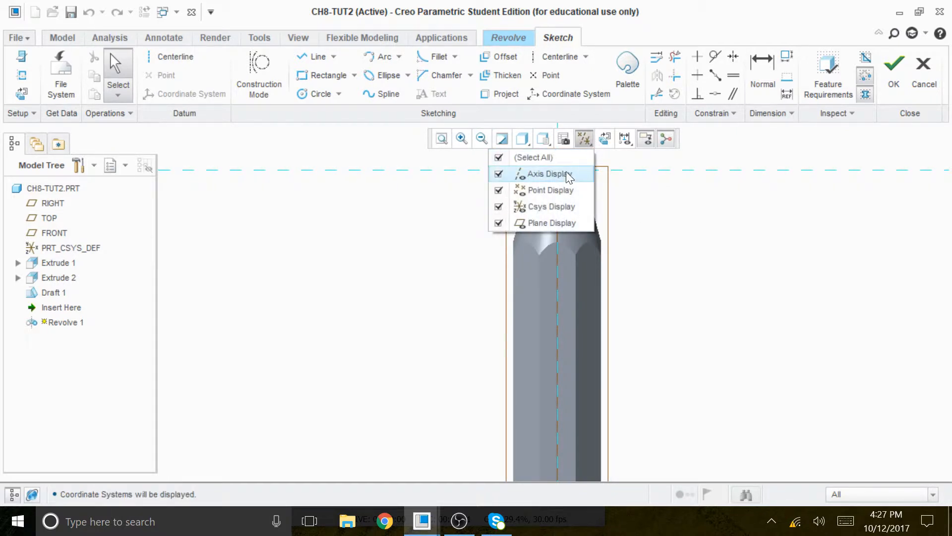
{"action": "left_click", "coordinate": [550, 154]}
{"action": "left_click", "coordinate": [666, 215]}
{"action": "scroll", "coordinate": [607, 221], "scroll_direction": "up", "scroll_amount": 2}
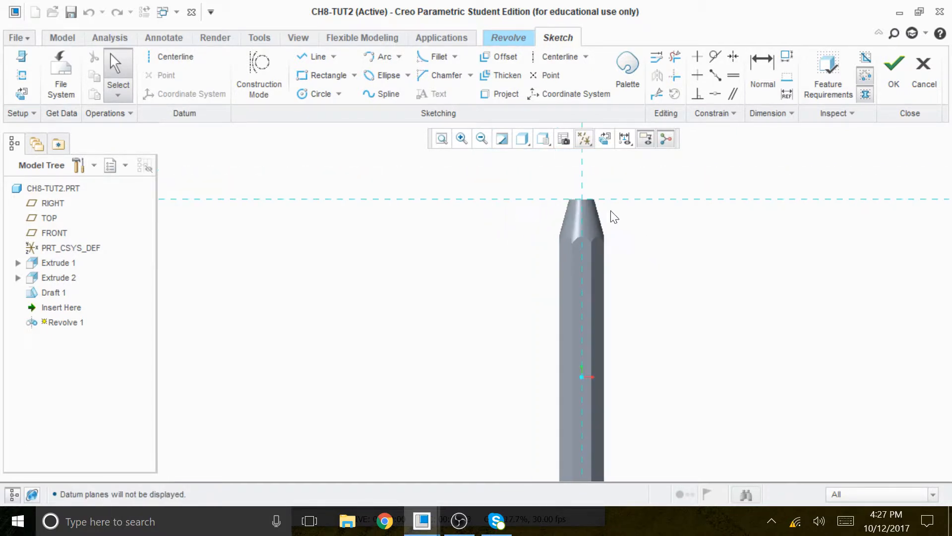
{"action": "scroll", "coordinate": [640, 177], "scroll_direction": "down", "scroll_amount": 2}
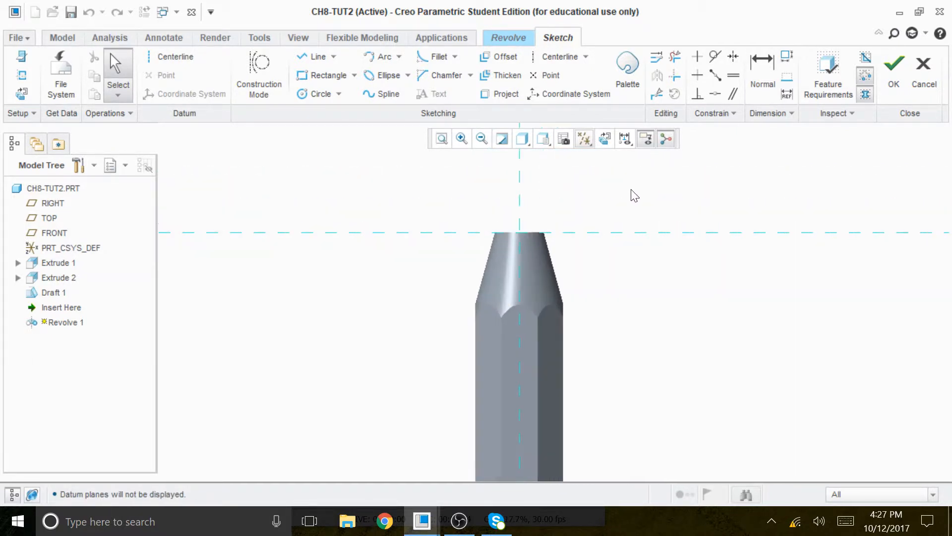
- Project the slanted silhouette edge on one side of the drafted cone into the sketch as a single edge
{"action": "left_click", "coordinate": [500, 95]}
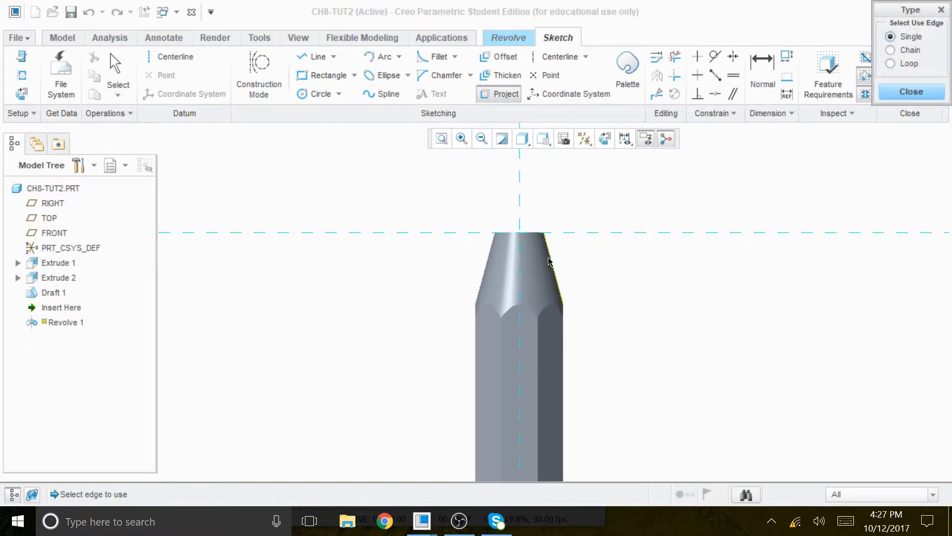
{"action": "left_click", "coordinate": [550, 261]}
{"action": "scroll", "coordinate": [560, 241], "scroll_direction": "up", "scroll_amount": 2}
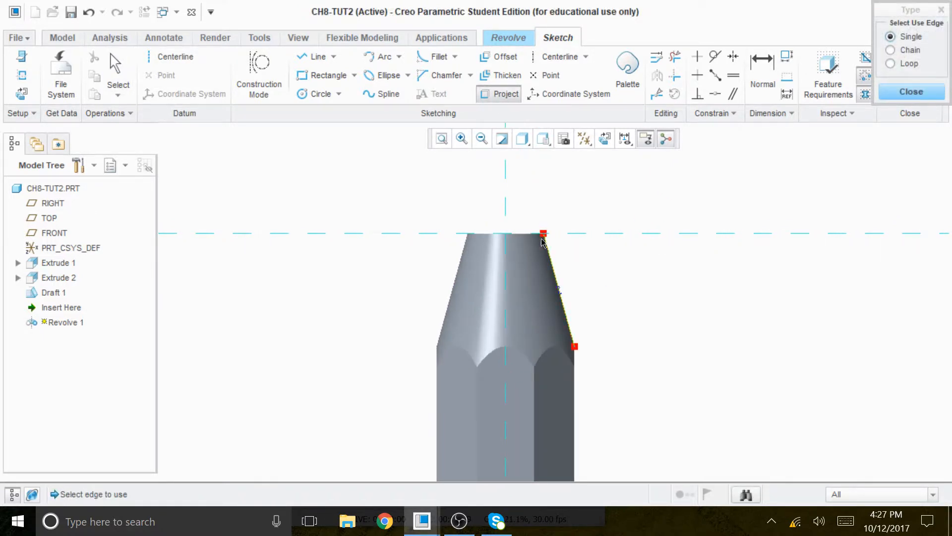
{"action": "scroll", "coordinate": [545, 228], "scroll_direction": "down", "scroll_amount": 4}
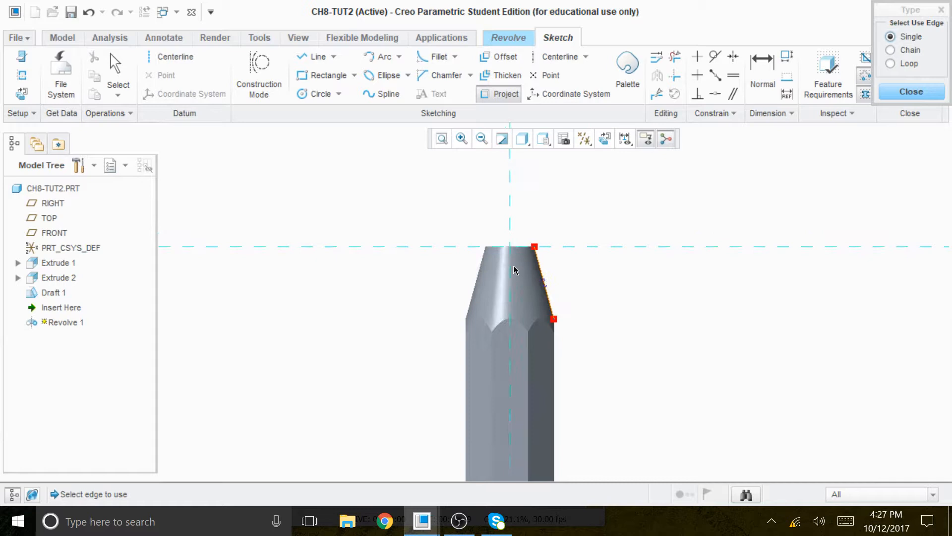
- Draw a vertical line outward from the centre of the cone's flat end and set its length to 220
{"action": "left_click", "coordinate": [315, 57]}
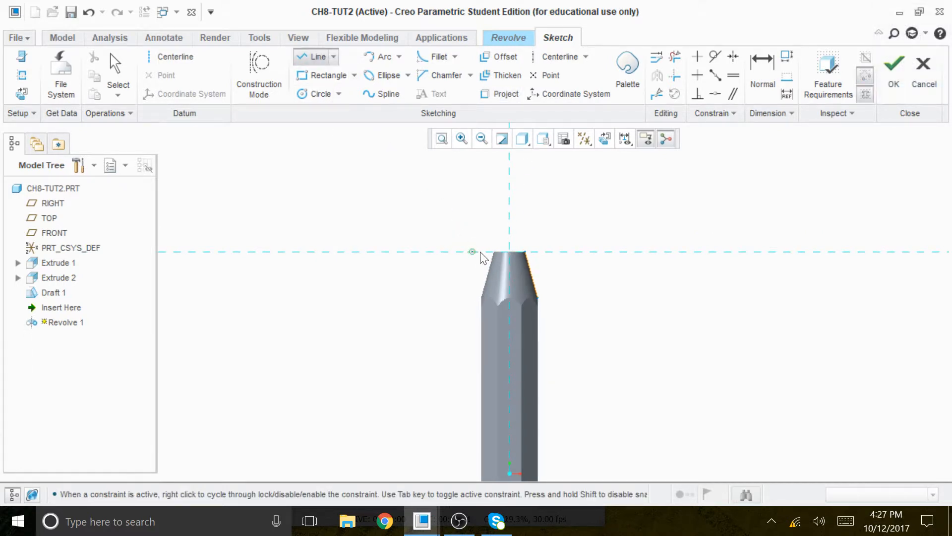
{"action": "left_click", "coordinate": [510, 158]}
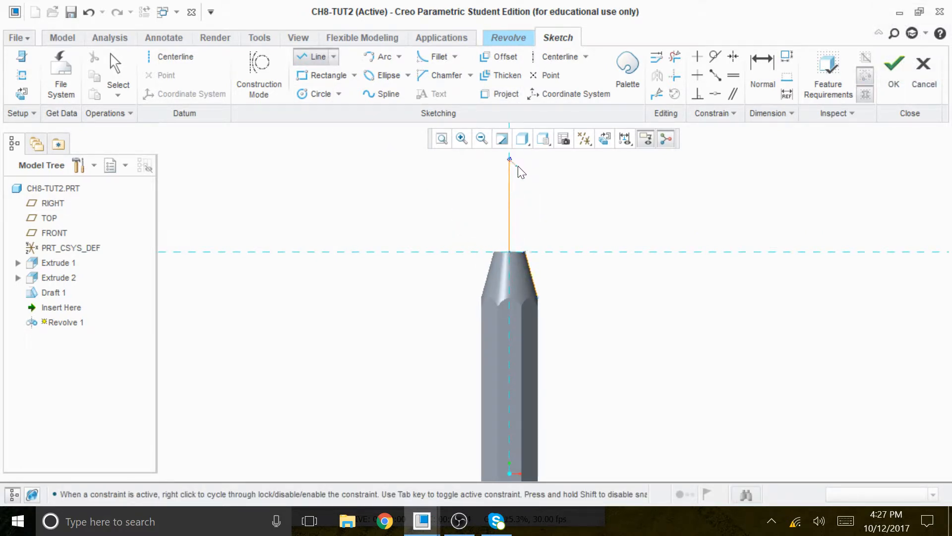
{"action": "middle_click", "coordinate": [539, 180]}
{"action": "middle_click", "coordinate": [535, 185]}
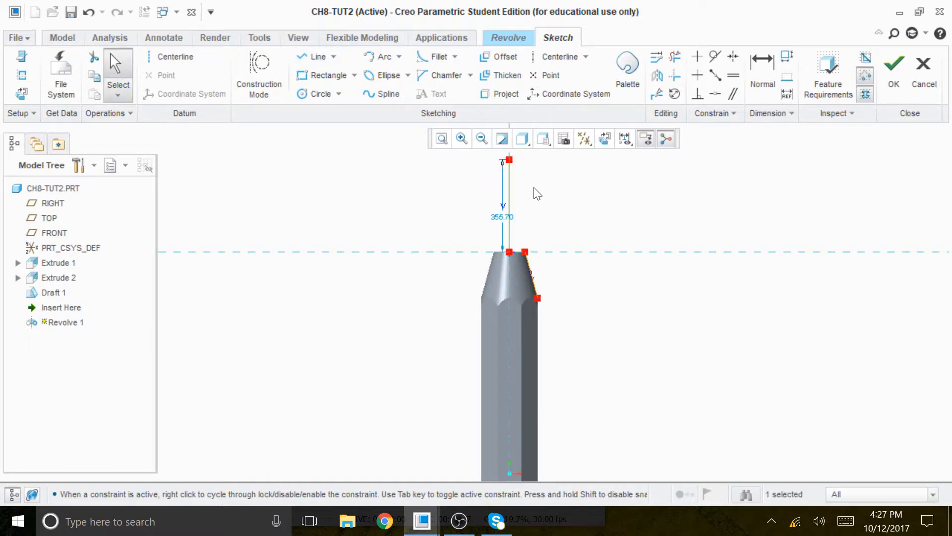
{"action": "left_click_drag", "start_coordinate": [500, 216], "coordinate": [383, 212]}
{"action": "double_click", "coordinate": [382, 212]}
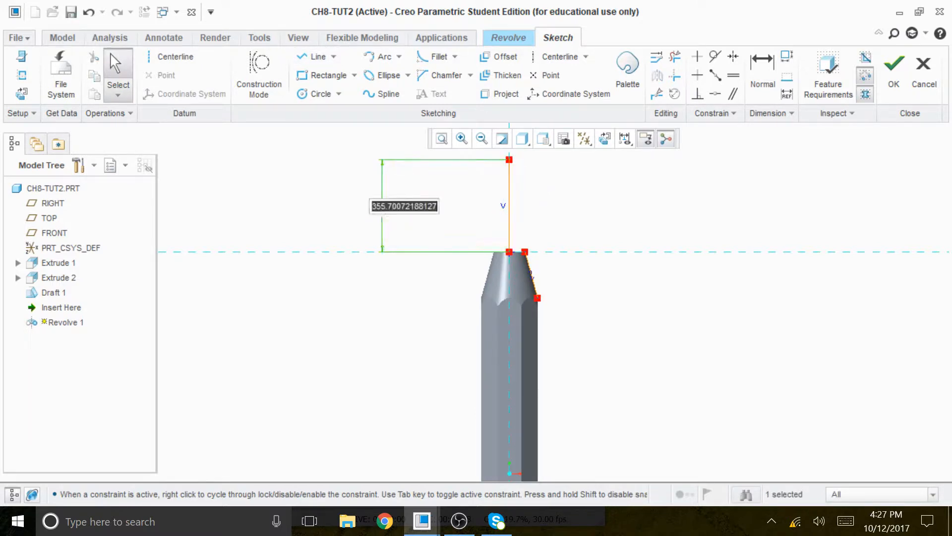
{"action": "type", "text": "220"}
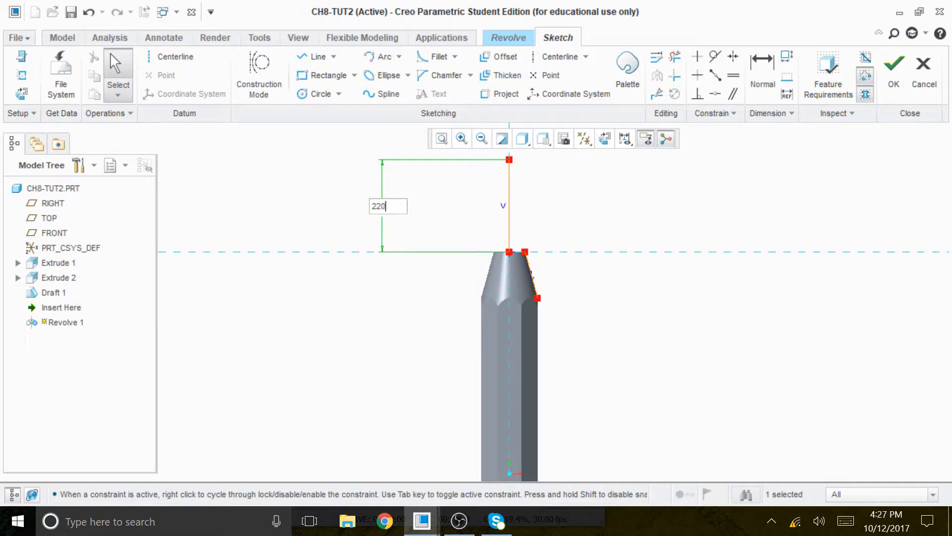
{"action": "key", "text": "Return"}
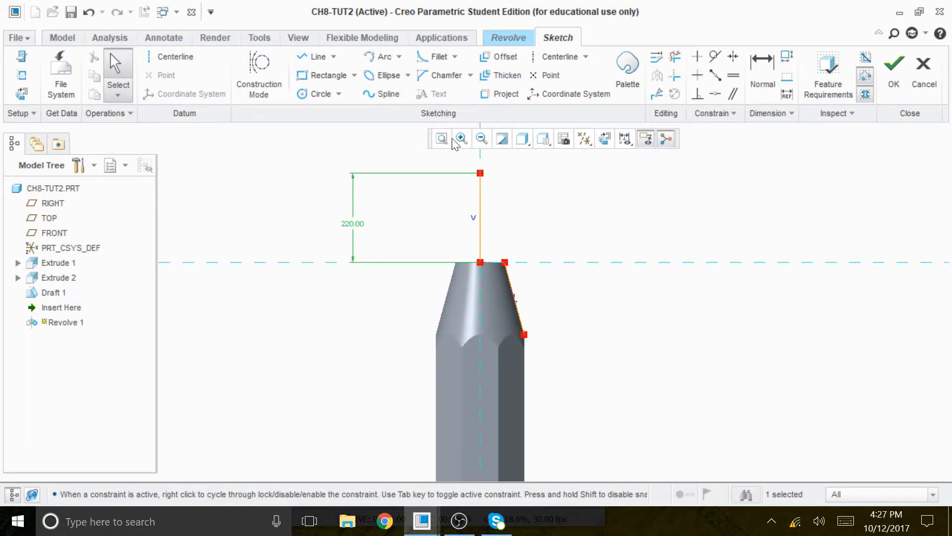
- Close a triangle with lines from the vertical line's free end to the projected edge's upper end and back to the centre
{"action": "left_click", "coordinate": [314, 56]}
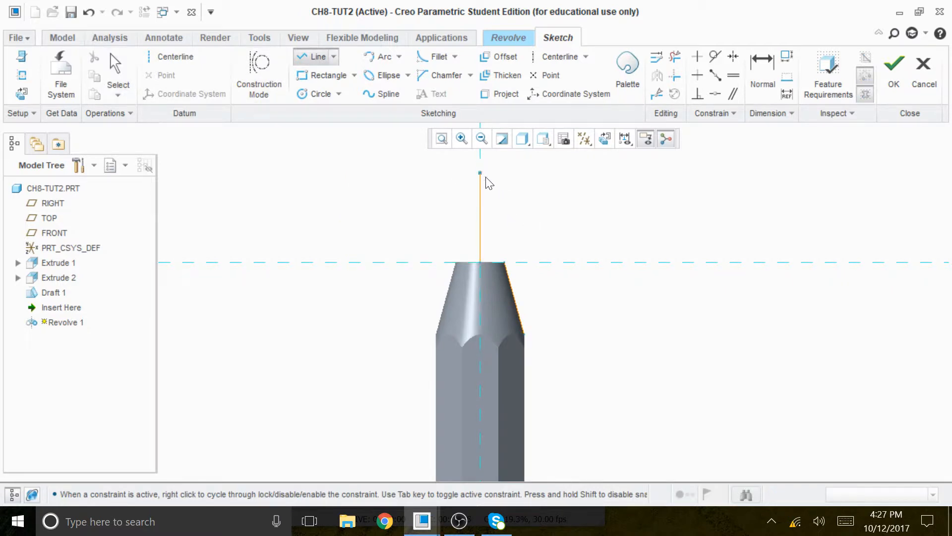
{"action": "left_click", "coordinate": [481, 173]}
{"action": "left_click", "coordinate": [504, 262]}
{"action": "left_click", "coordinate": [481, 262]}
{"action": "middle_click", "coordinate": [541, 234]}
- Trim away the projected slanted edge so that only the triangular profile is left
{"action": "left_click", "coordinate": [675, 57]}
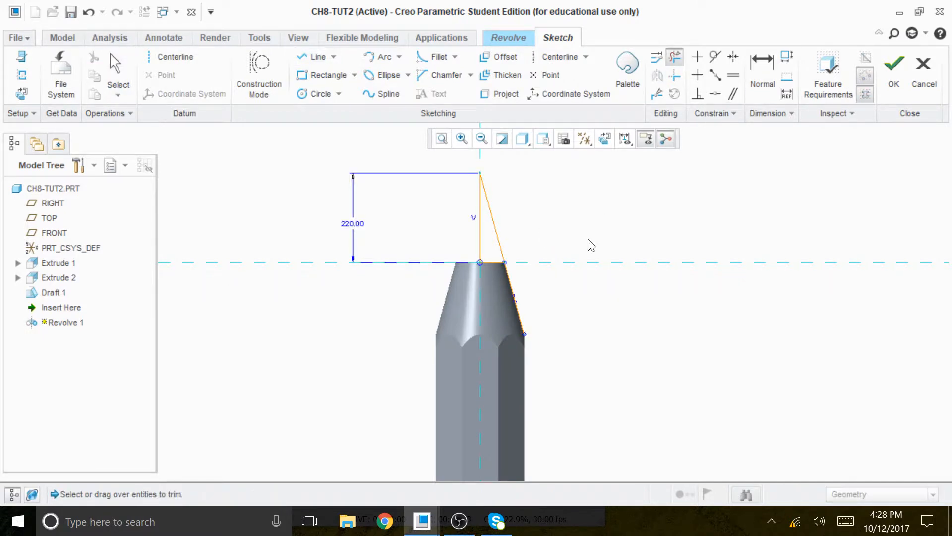
{"action": "left_click_drag", "start_coordinate": [560, 276], "coordinate": [494, 313]}
{"action": "scroll", "coordinate": [516, 308], "scroll_direction": "up", "scroll_amount": 1}
{"action": "scroll", "coordinate": [511, 302], "scroll_direction": "up", "scroll_amount": 1}
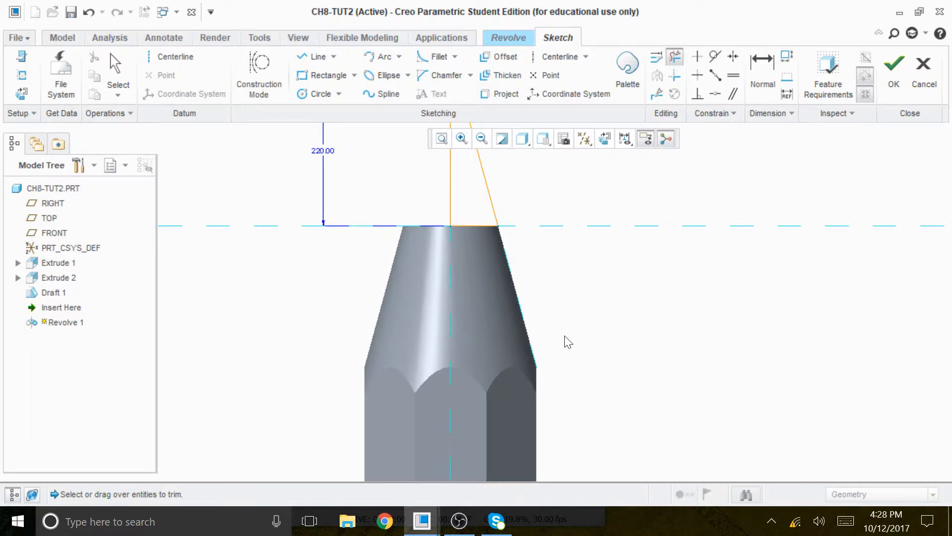
{"action": "scroll", "coordinate": [564, 340], "scroll_direction": "down", "scroll_amount": 1}
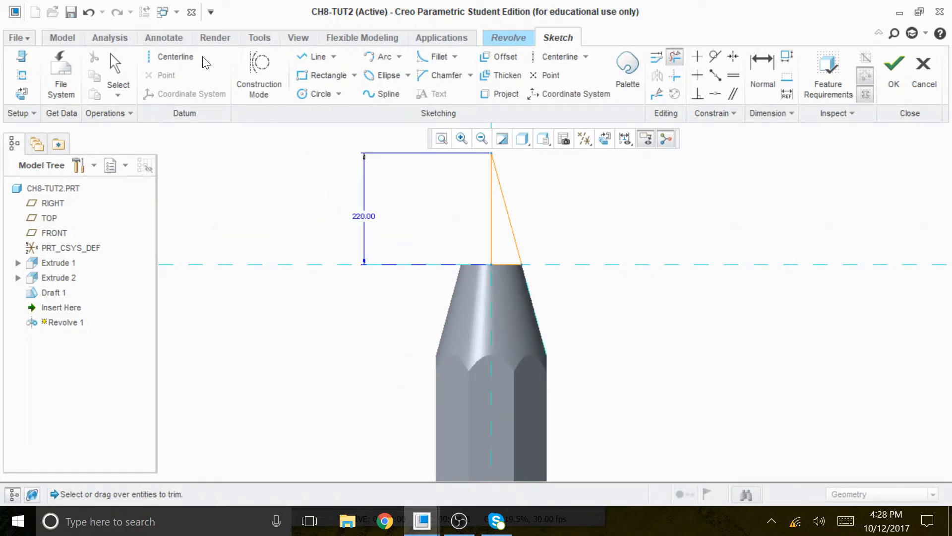
- Place a vertical datum centerline through the triangle's vertical side as the axis of revolution
{"action": "left_click", "coordinate": [181, 58]}
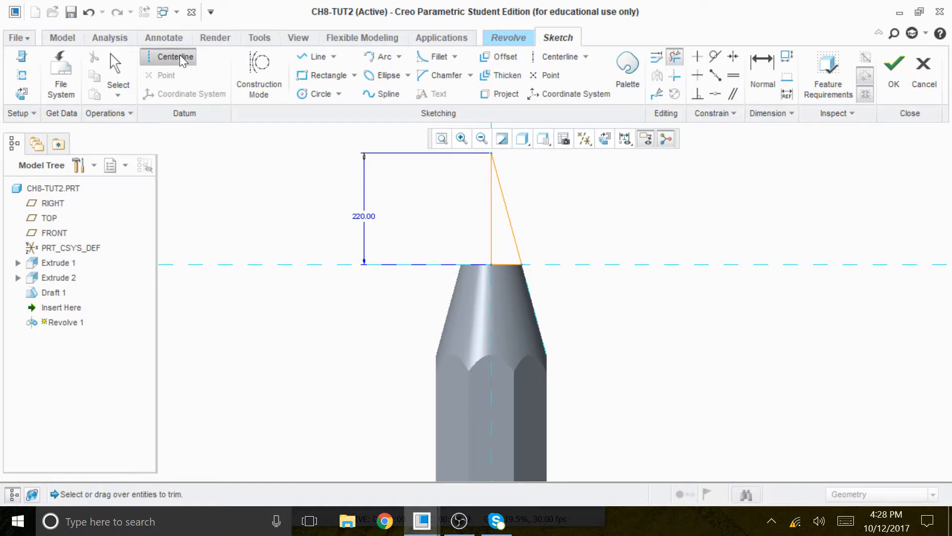
{"action": "left_click", "coordinate": [493, 299]}
{"action": "middle_click", "coordinate": [583, 233]}
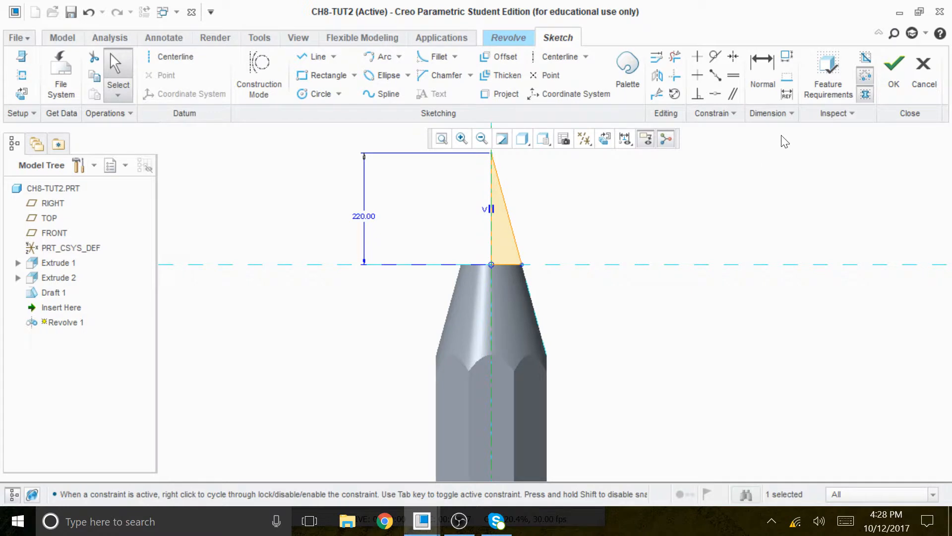
- Accept the triangular sketch and complete the 360-degree revolve that forms the pencil's pointed tip
{"action": "left_click", "coordinate": [896, 65]}
{"action": "scroll", "coordinate": [501, 256], "scroll_direction": "down", "scroll_amount": 2}
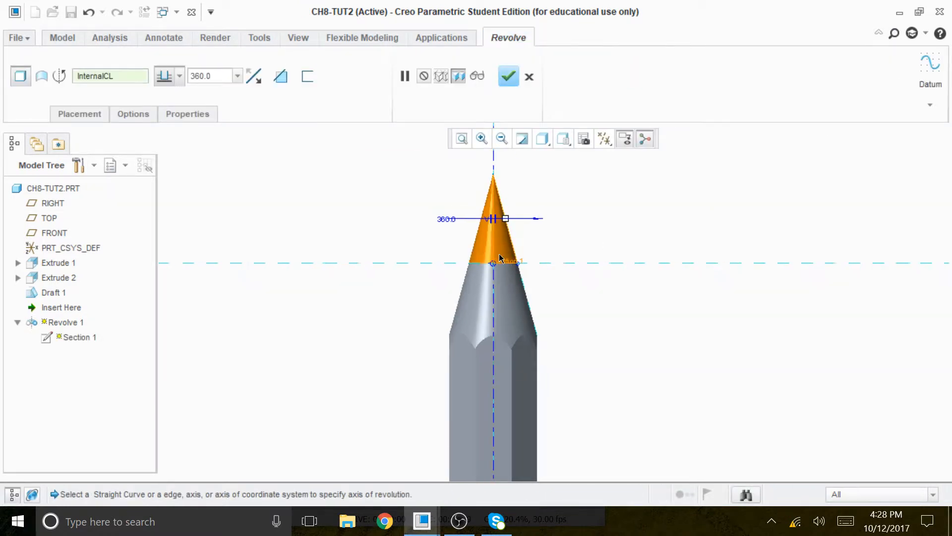
{"action": "mouse_move", "coordinate": [537, 251]}
{"action": "middle_mouse_down"}
{"action": "mouse_move", "coordinate": [529, 270]}
{"action": "mouse_move", "coordinate": [535, 263]}
{"action": "middle_mouse_up"}
{"action": "left_click", "coordinate": [508, 76]}
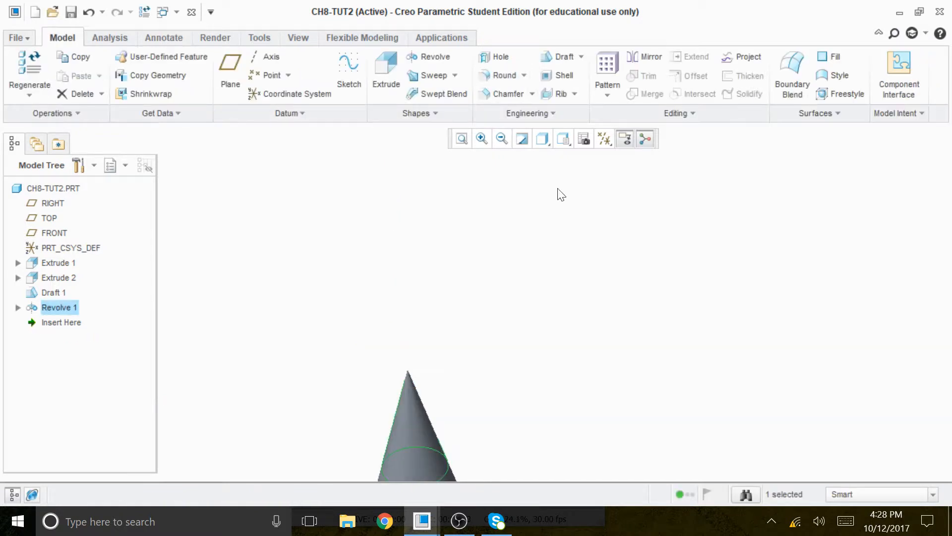
{"action": "middle_click_drag", "start_coordinate": [559, 193], "coordinate": [538, 229]}
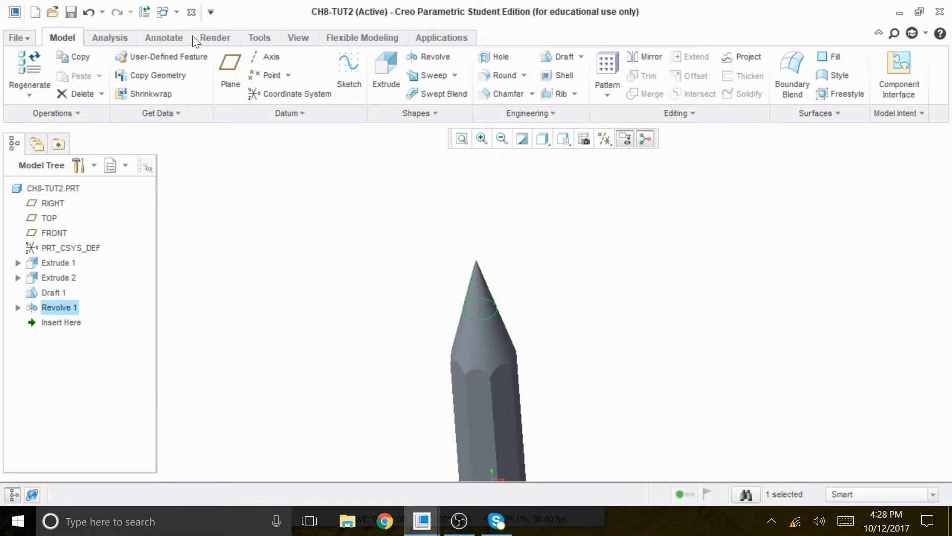
- Apply the ptc-wood-elm appearance to the revolved conical surface at the pencil's tip
{"action": "left_click", "coordinate": [206, 38]}
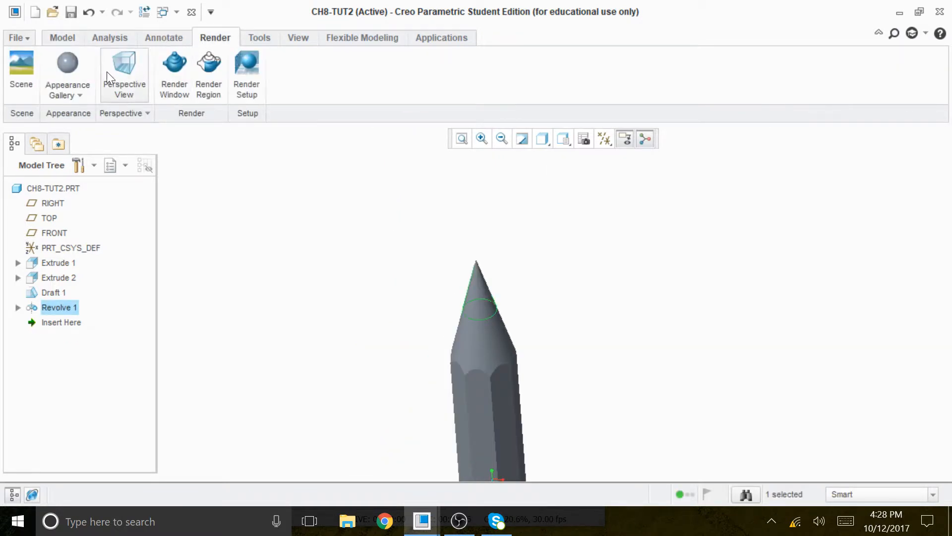
{"action": "left_click", "coordinate": [79, 94]}
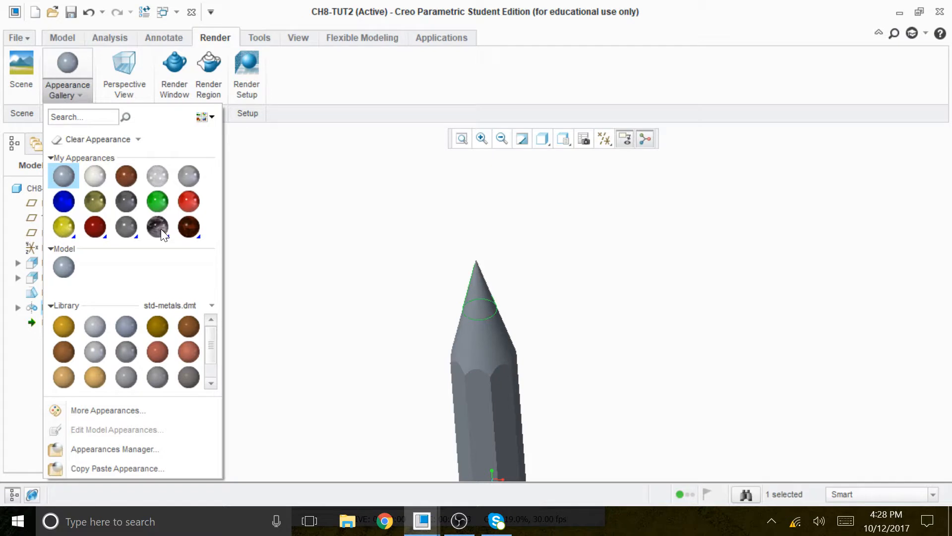
{"action": "mouse_move", "coordinate": [187, 228]}
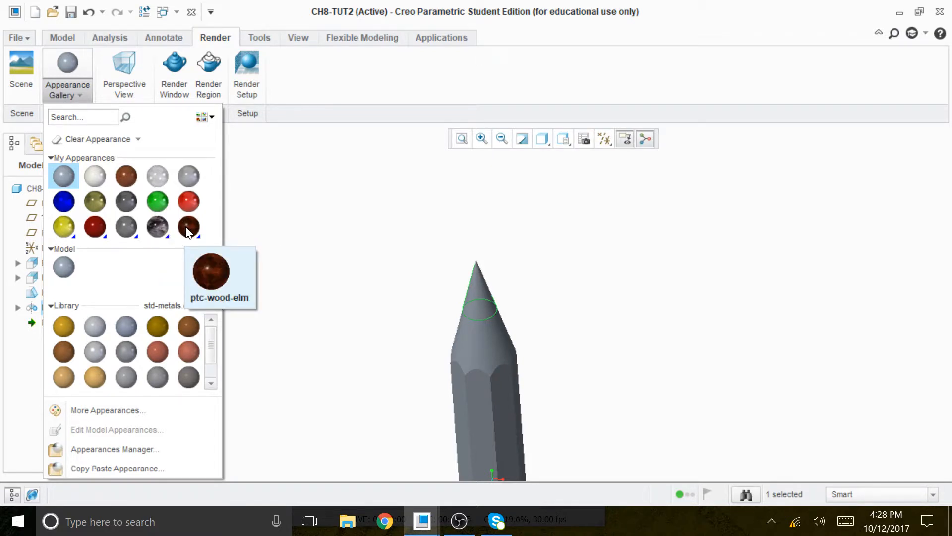
{"action": "left_click", "coordinate": [188, 227]}
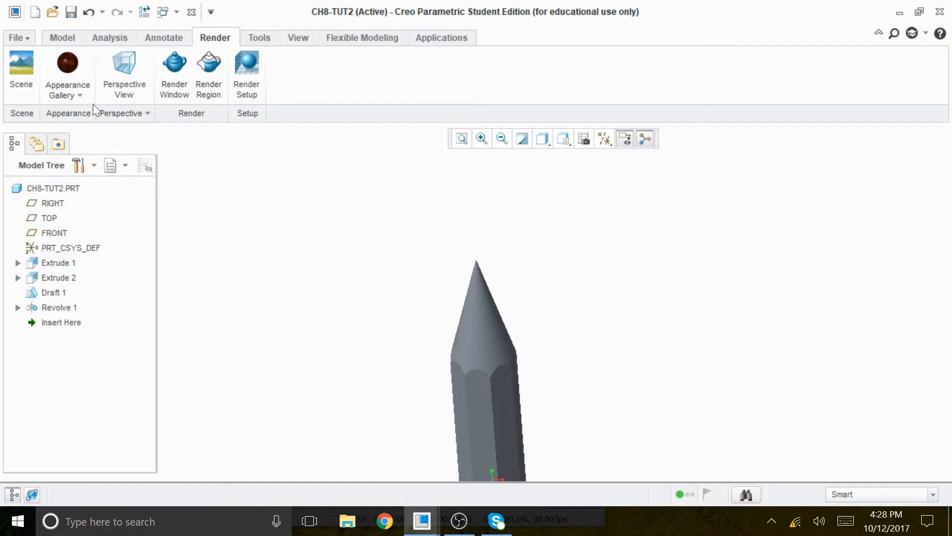
{"action": "left_click", "coordinate": [62, 64]}
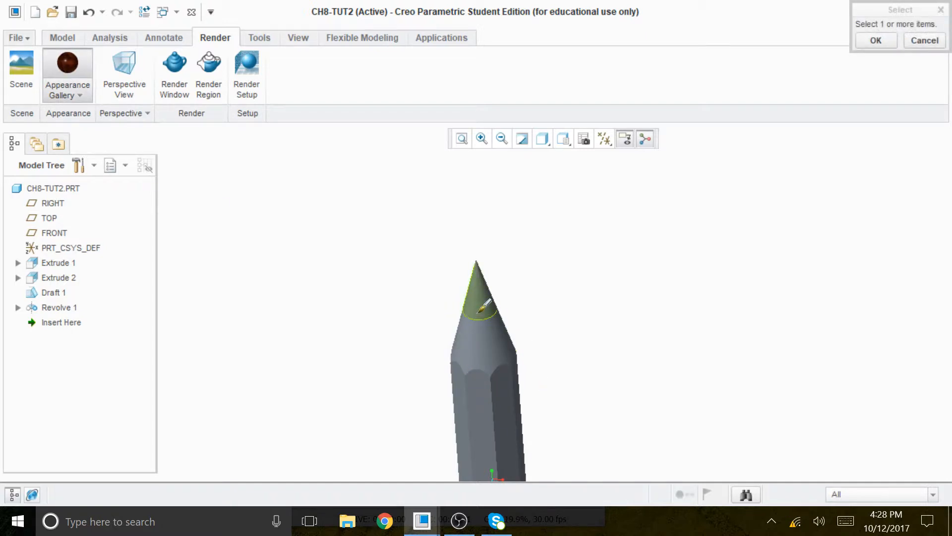
{"action": "left_click", "coordinate": [484, 305]}
{"action": "left_click", "coordinate": [876, 40]}
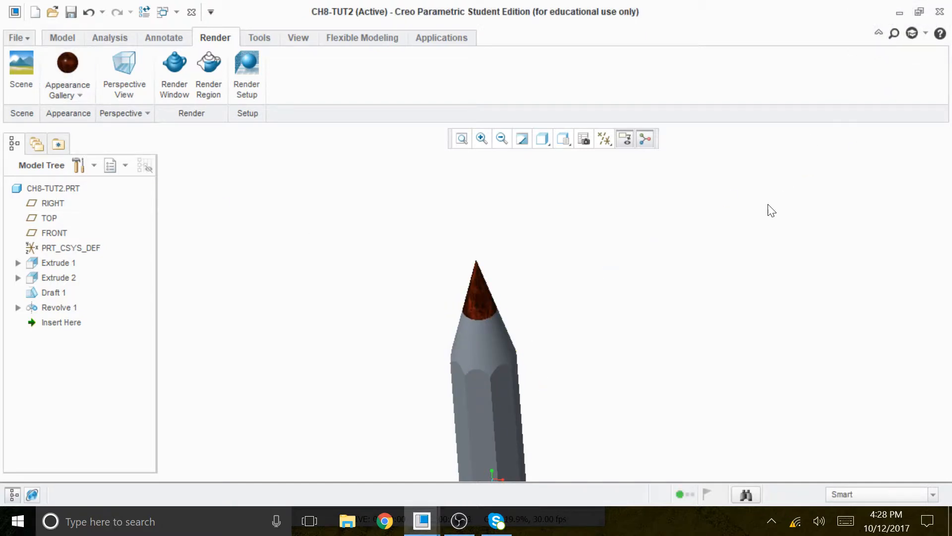
- Apply the olive-yellow appearance to the drafted cone surface just below the pencil's tip
{"action": "left_click", "coordinate": [78, 94]}
{"action": "left_click", "coordinate": [94, 200]}
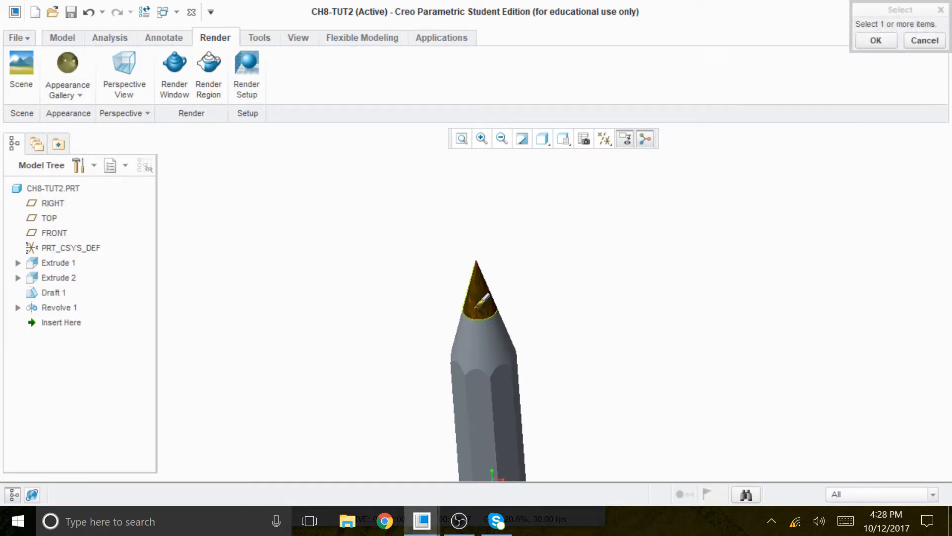
{"action": "left_click", "coordinate": [481, 343]}
{"action": "left_click", "coordinate": [876, 38]}
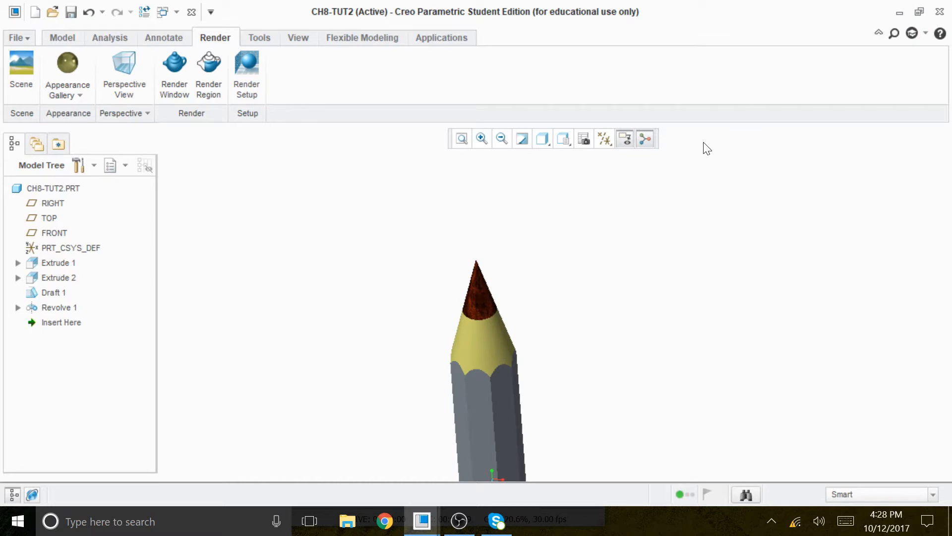
- Turn on the display of the datum planes around the pencil
{"action": "scroll", "coordinate": [538, 277], "scroll_direction": "up", "scroll_amount": 2}
{"action": "scroll", "coordinate": [635, 359], "scroll_direction": "down", "scroll_amount": 3}
{"action": "scroll", "coordinate": [519, 357], "scroll_direction": "up", "scroll_amount": 3}
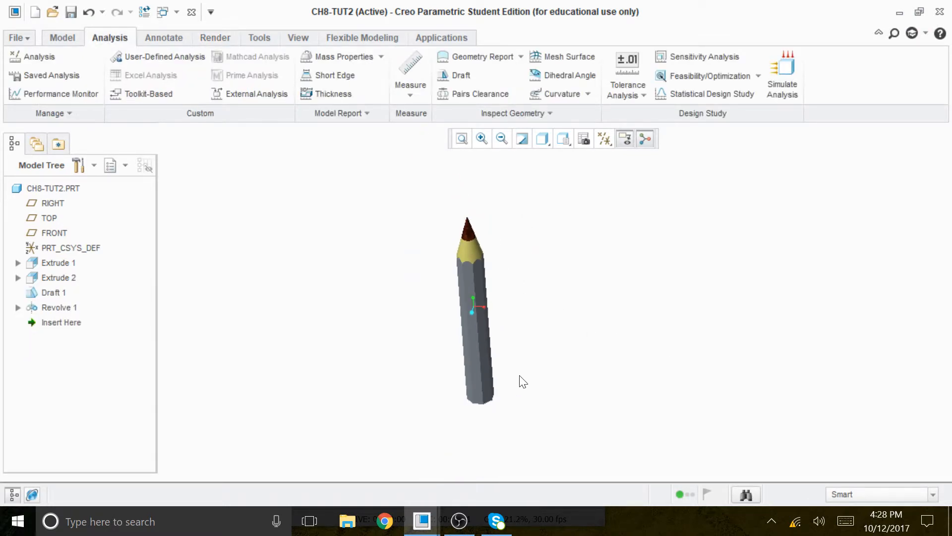
{"action": "scroll", "coordinate": [516, 369], "scroll_direction": "down", "scroll_amount": 2}
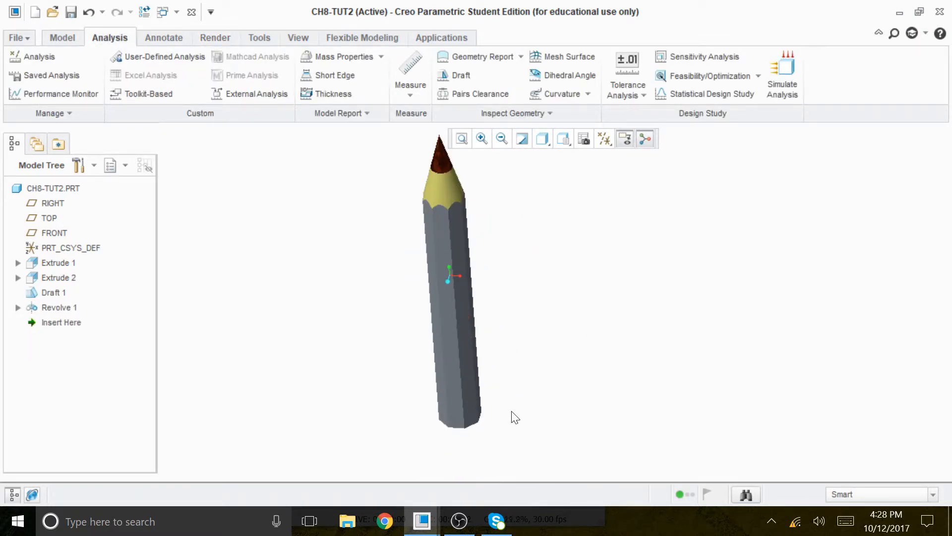
{"action": "scroll", "coordinate": [500, 409], "scroll_direction": "up", "scroll_amount": 1}
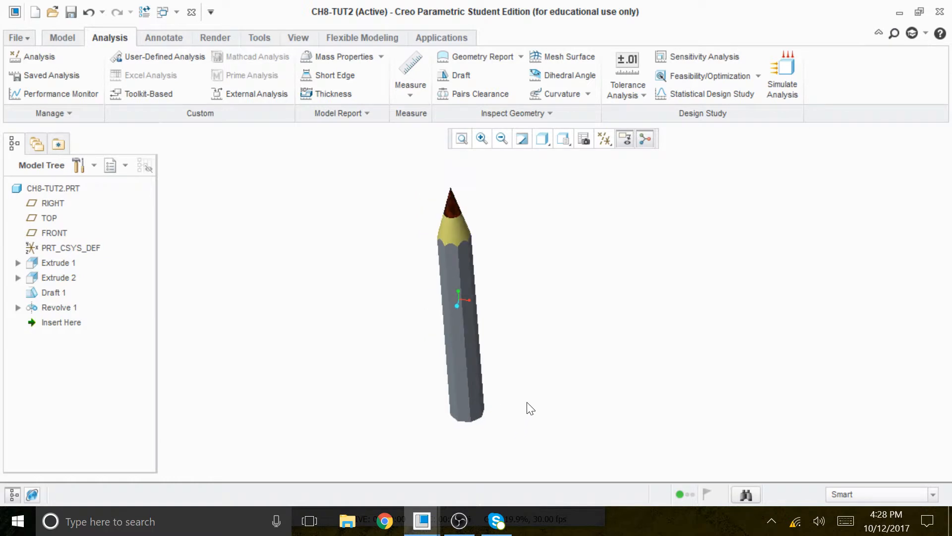
{"action": "left_click", "coordinate": [604, 139]}
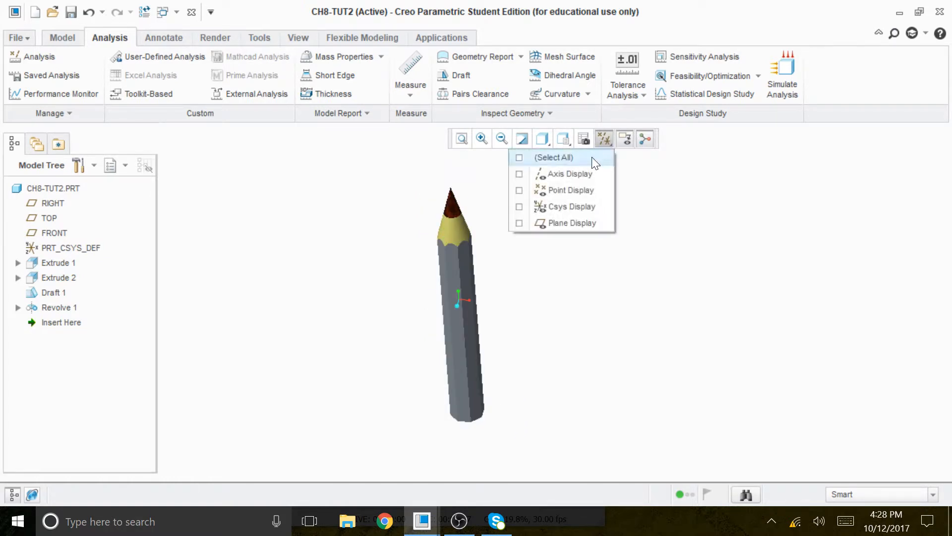
{"action": "left_click", "coordinate": [565, 224]}
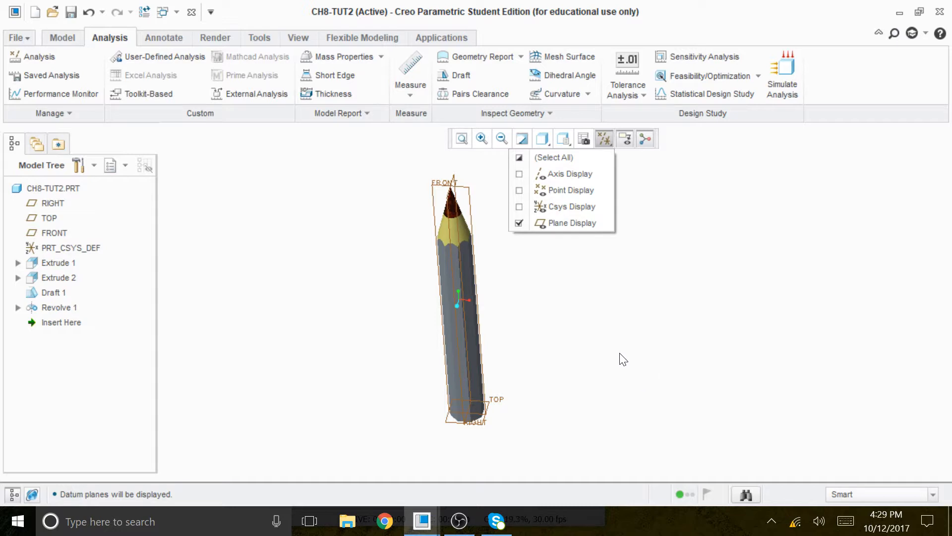
{"action": "mouse_move", "coordinate": [599, 339]}
{"action": "middle_mouse_down"}
{"action": "mouse_move", "coordinate": [640, 259]}
{"action": "mouse_move", "coordinate": [684, 332]}
{"action": "mouse_move", "coordinate": [606, 308]}
{"action": "mouse_move", "coordinate": [614, 334]}
{"action": "middle_mouse_up"}
{"action": "scroll", "coordinate": [534, 211], "scroll_direction": "down", "scroll_amount": 2}
{"action": "scroll", "coordinate": [640, 213], "scroll_direction": "up", "scroll_amount": 3}
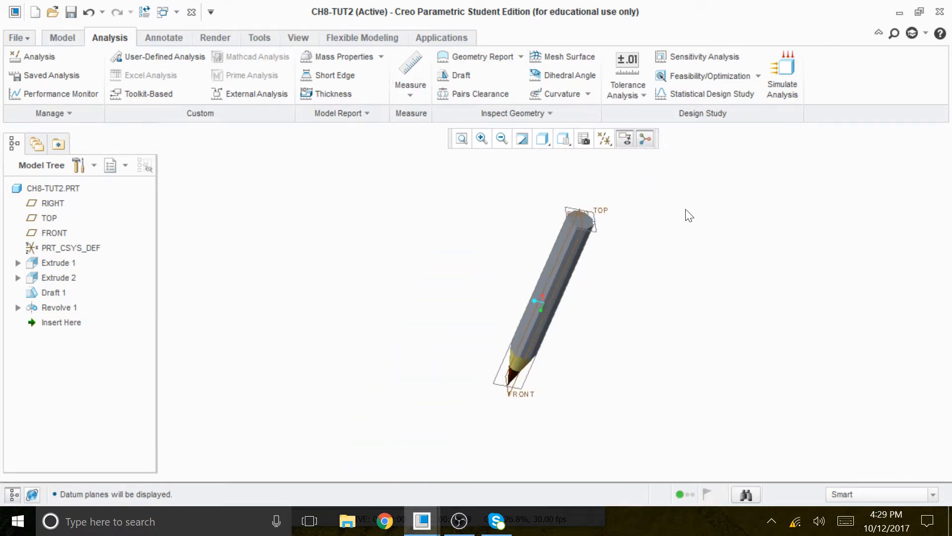
{"action": "left_click", "coordinate": [67, 35]}
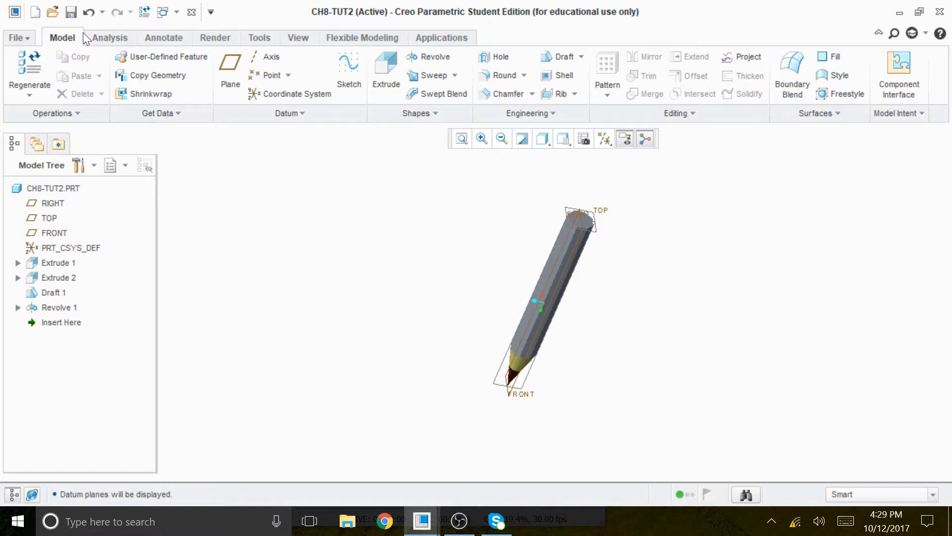
{"action": "left_click", "coordinate": [430, 57]}
{"action": "scroll", "coordinate": [453, 271], "scroll_direction": "down", "scroll_amount": 3}
{"action": "scroll", "coordinate": [508, 283], "scroll_direction": "up", "scroll_amount": 2}
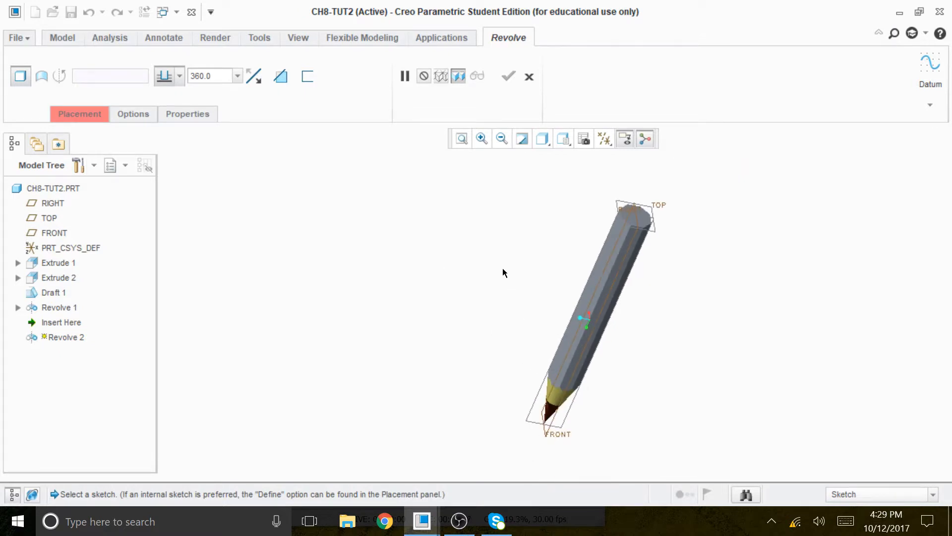
{"action": "left_click", "coordinate": [561, 439]}
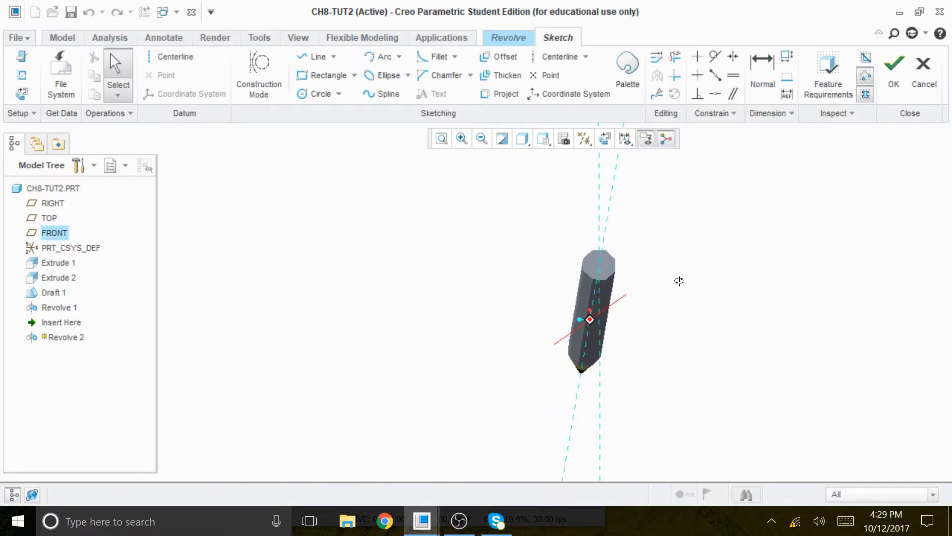
{"action": "left_click", "coordinate": [606, 141]}
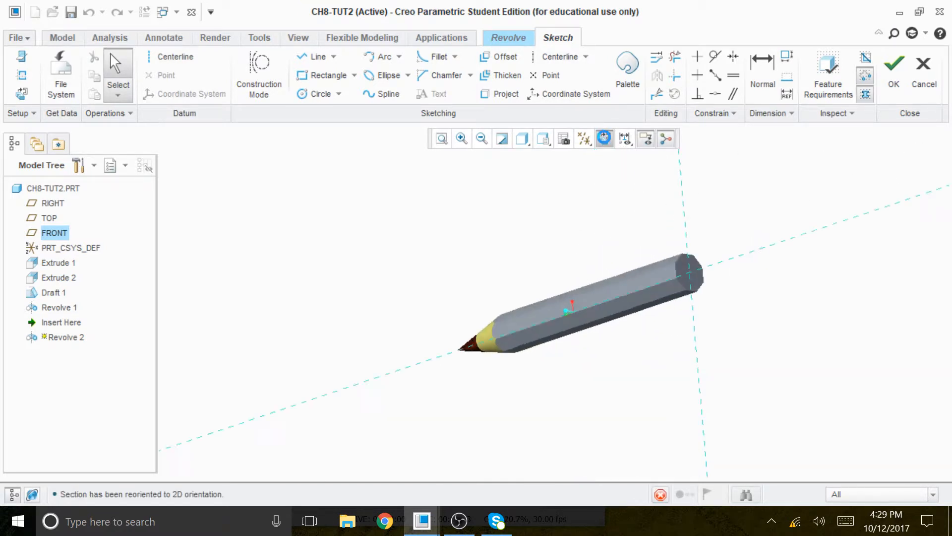
{"action": "left_click", "coordinate": [922, 65]}
{"action": "left_click", "coordinate": [520, 282]}
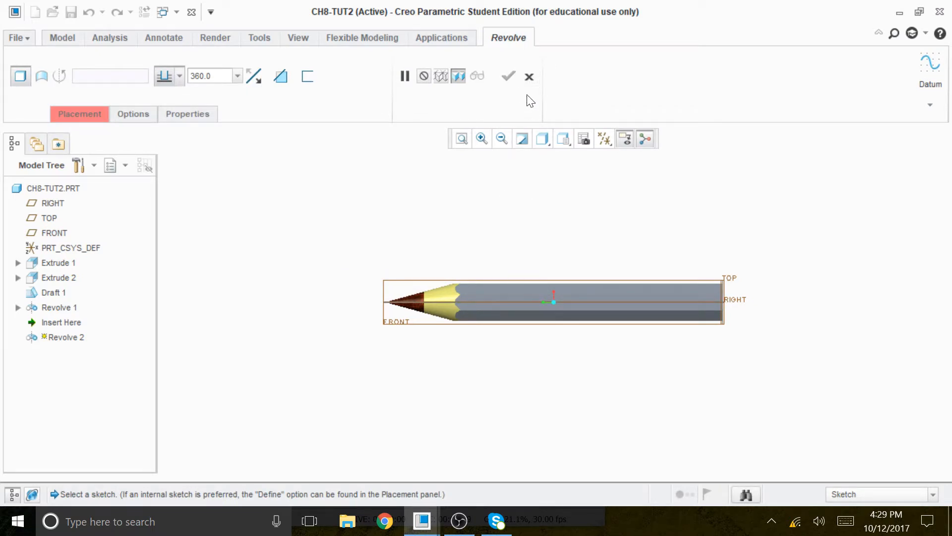
{"action": "left_click", "coordinate": [528, 77]}
- Start a revolve with an internal sketch on the FRONT plane, using the pencil's flat octagonal end face as the Top orientation reference
{"action": "left_click", "coordinate": [444, 61]}
{"action": "left_click", "coordinate": [99, 112]}
{"action": "left_click", "coordinate": [172, 161]}
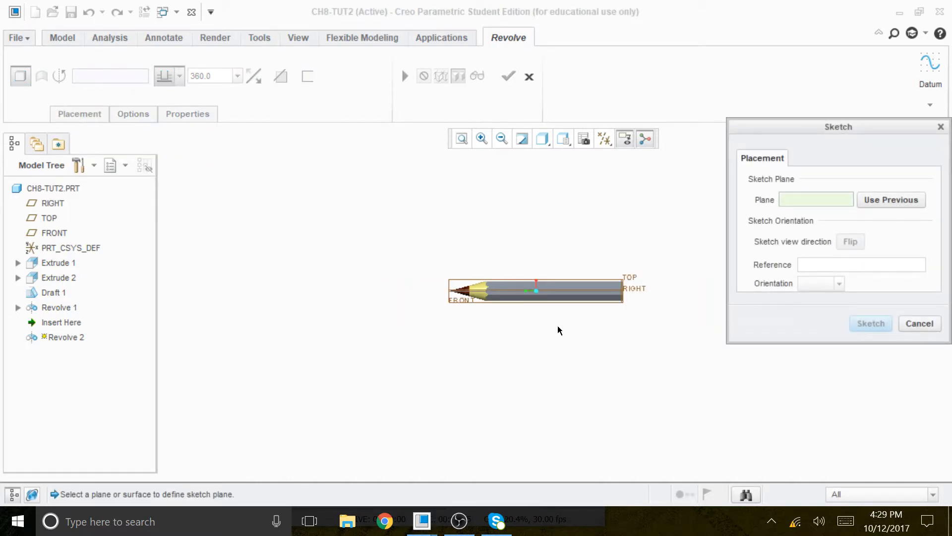
{"action": "scroll", "coordinate": [557, 329], "scroll_direction": "up", "scroll_amount": 2}
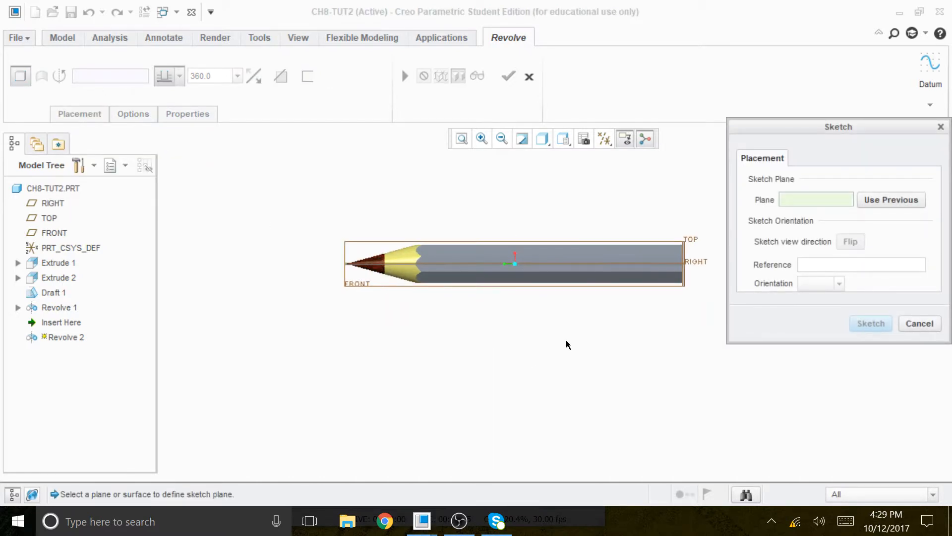
{"action": "left_click", "coordinate": [359, 282]}
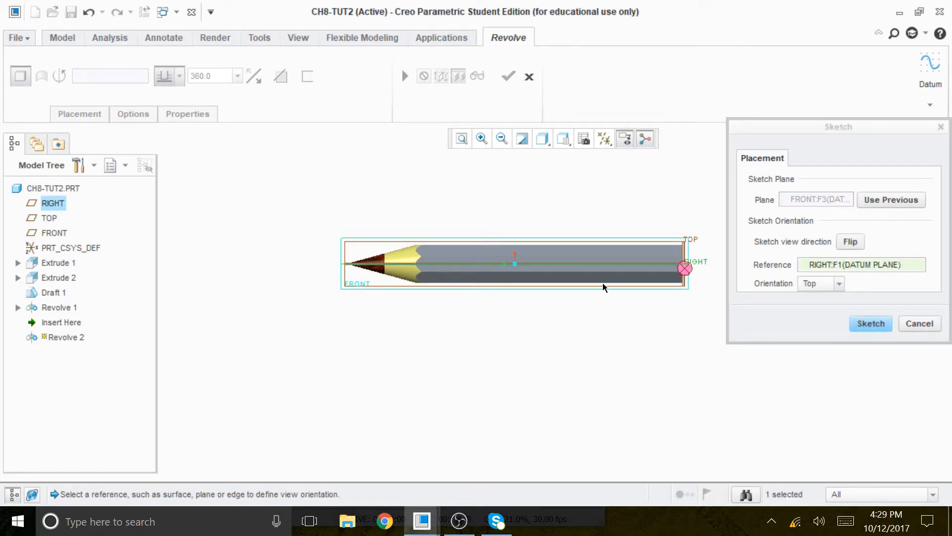
{"action": "mouse_move", "coordinate": [570, 187]}
{"action": "middle_mouse_down"}
{"action": "mouse_move", "coordinate": [555, 137]}
{"action": "mouse_move", "coordinate": [597, 187]}
{"action": "mouse_move", "coordinate": [574, 217]}
{"action": "mouse_move", "coordinate": [564, 191]}
{"action": "mouse_move", "coordinate": [548, 263]}
{"action": "middle_mouse_up"}
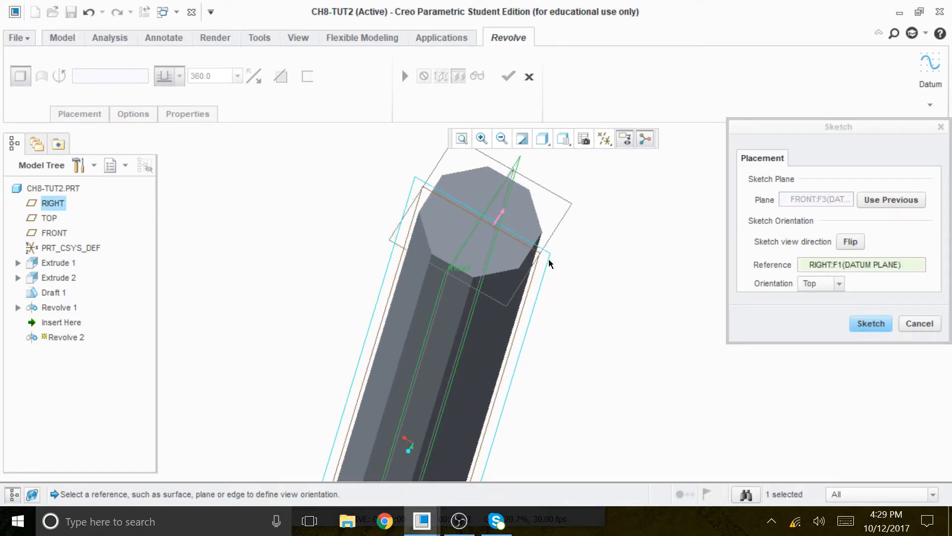
{"action": "left_click", "coordinate": [454, 237]}
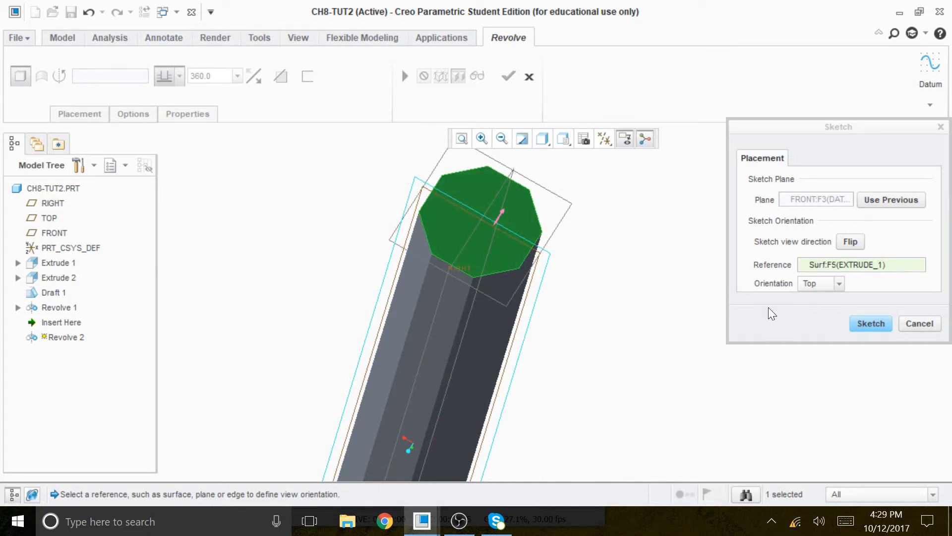
{"action": "left_click", "coordinate": [870, 321]}
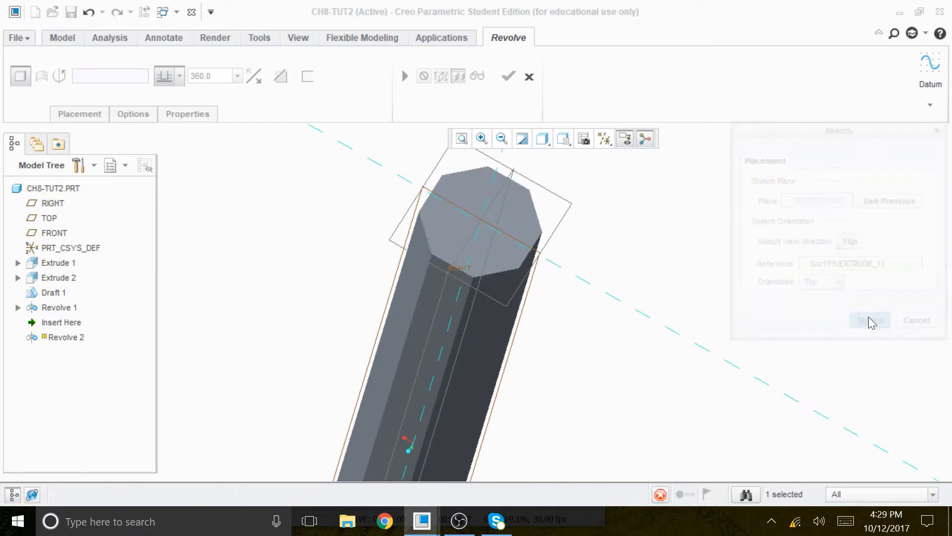
- Orient the view square to the sketch plane and hide the datum planes at the pencil's flat end
{"action": "left_click", "coordinate": [607, 140]}
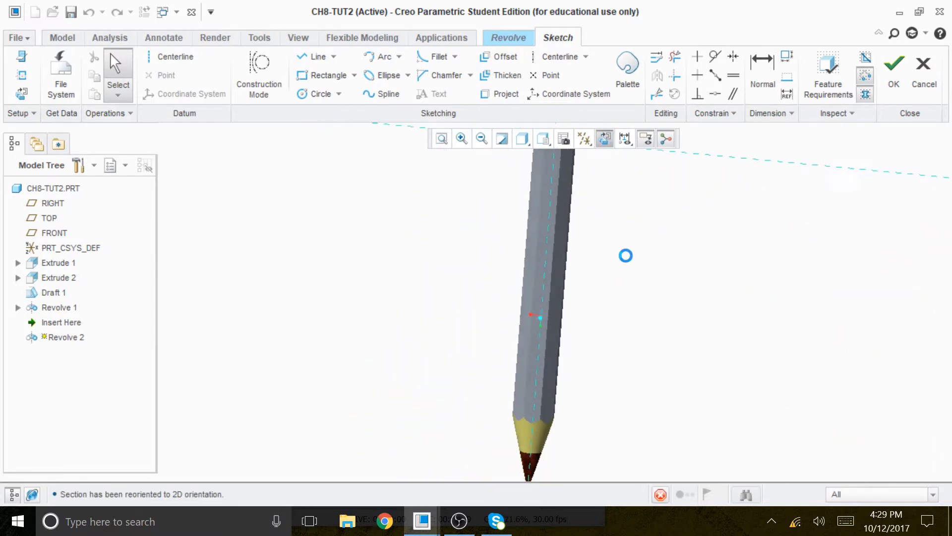
{"action": "scroll", "coordinate": [610, 297], "scroll_direction": "down", "scroll_amount": 2}
{"action": "scroll", "coordinate": [587, 278], "scroll_direction": "up", "scroll_amount": 5}
{"action": "scroll", "coordinate": [552, 344], "scroll_direction": "down", "scroll_amount": 2}
{"action": "left_click", "coordinate": [584, 139]}
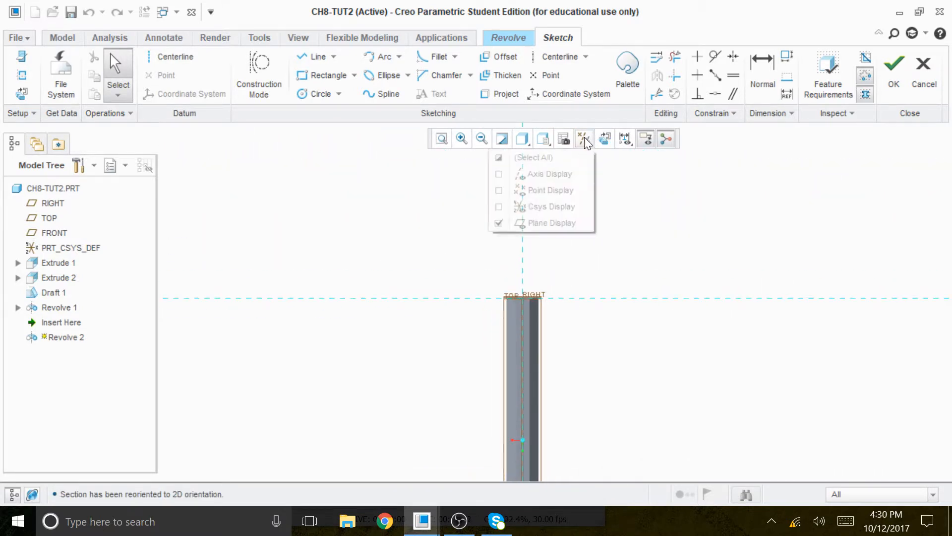
{"action": "left_click", "coordinate": [567, 157]}
{"action": "left_click", "coordinate": [567, 156]}
{"action": "scroll", "coordinate": [575, 262], "scroll_direction": "down", "scroll_amount": 2}
{"action": "scroll", "coordinate": [596, 314], "scroll_direction": "up", "scroll_amount": 2}
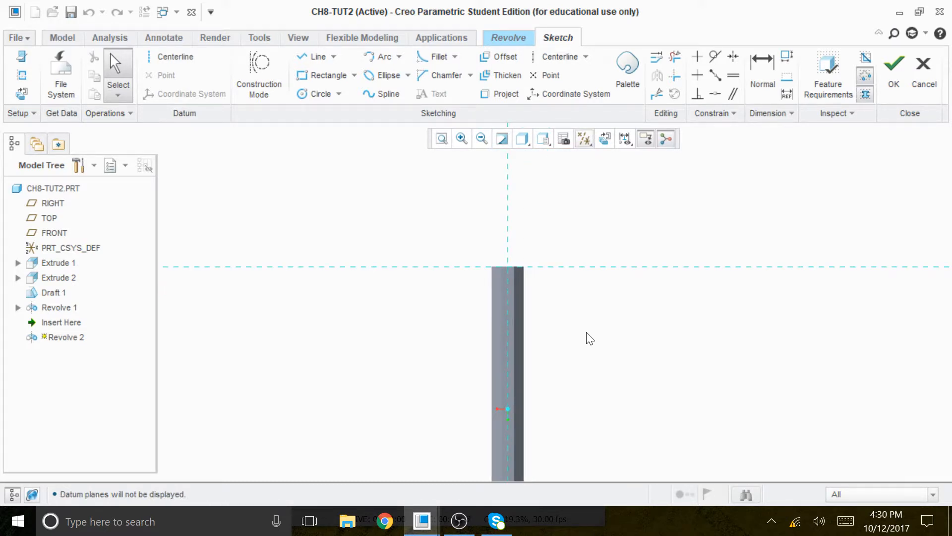
{"action": "scroll", "coordinate": [521, 278], "scroll_direction": "up", "scroll_amount": 2}
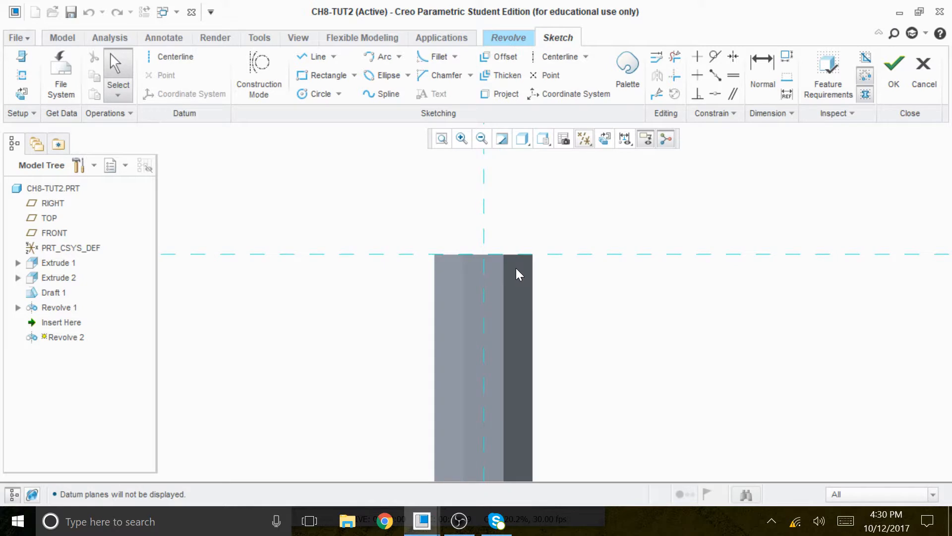
- Place a vertical datum centerline along the pencil's middle reference as the axis of revolution
{"action": "left_click", "coordinate": [175, 57]}
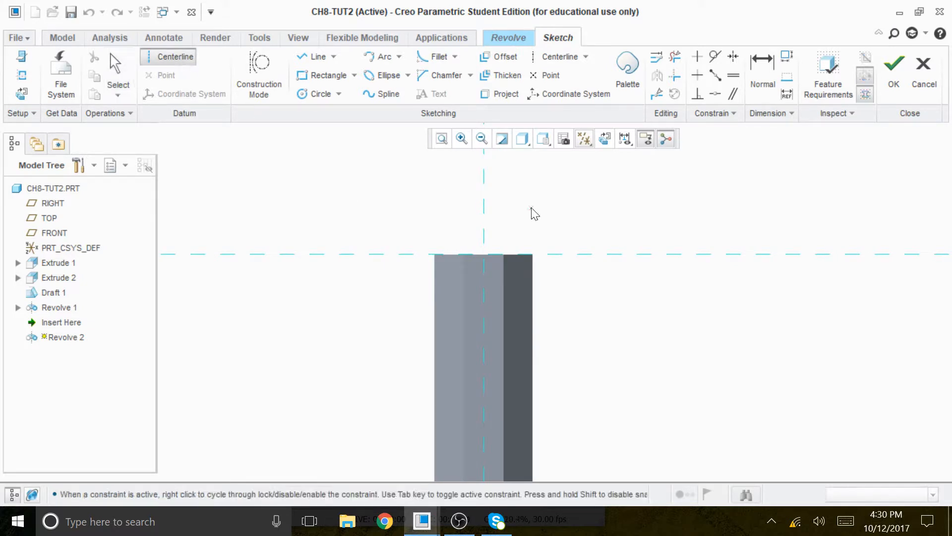
{"action": "left_click", "coordinate": [485, 158]}
{"action": "left_click", "coordinate": [485, 186]}
{"action": "middle_click", "coordinate": [539, 193]}
- Add the pencil body's outer side surface as a sketch reference and solve the references
{"action": "scroll", "coordinate": [539, 248], "scroll_direction": "up", "scroll_amount": 2}
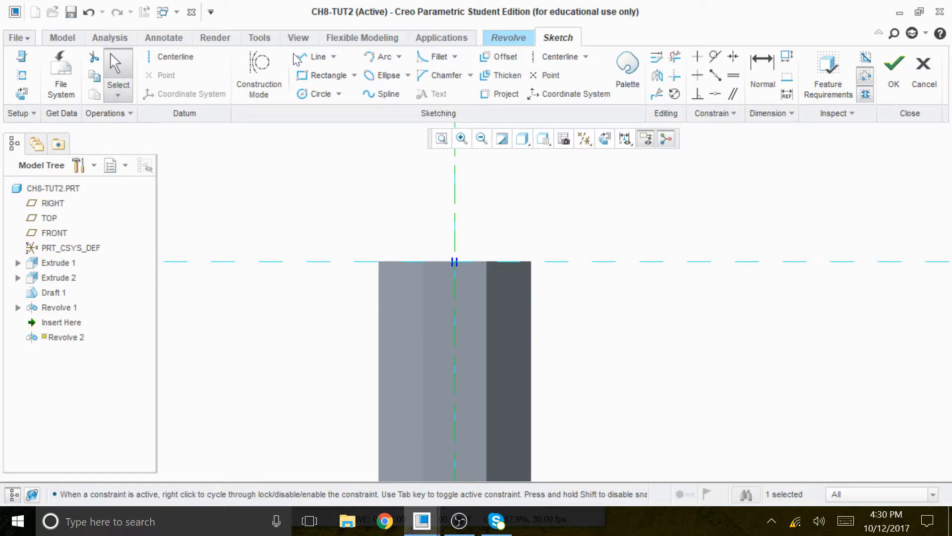
{"action": "left_click", "coordinate": [317, 58]}
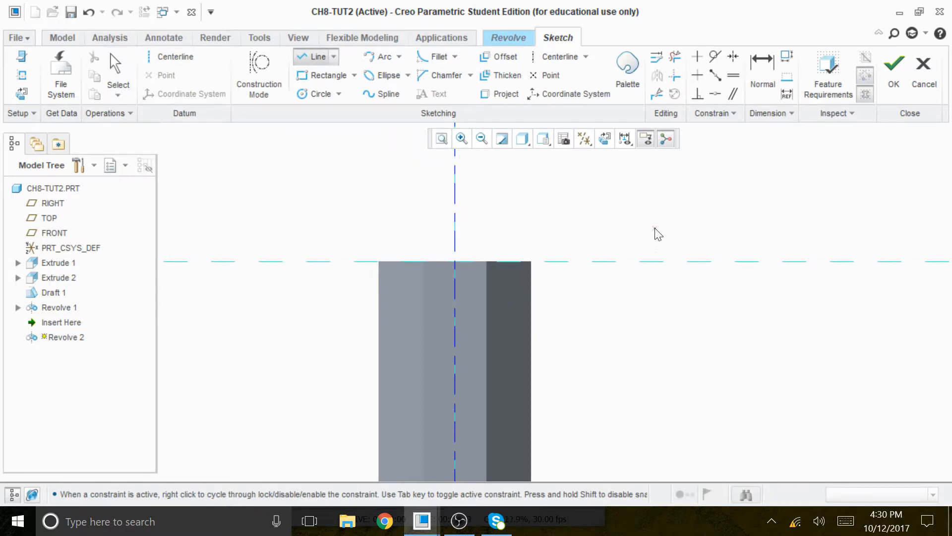
{"action": "middle_click", "coordinate": [655, 229]}
{"action": "right_click", "coordinate": [652, 226]}
{"action": "left_click", "coordinate": [615, 251]}
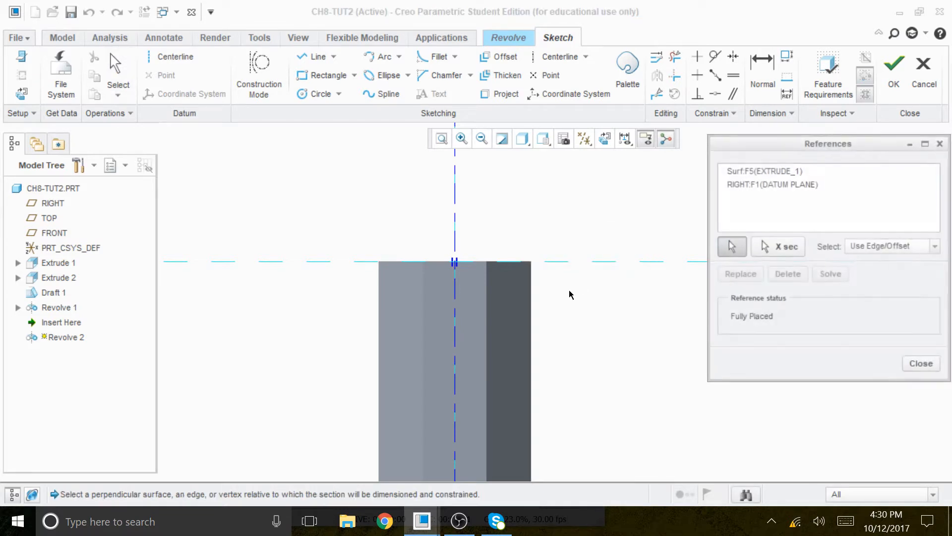
{"action": "left_click", "coordinate": [532, 279]}
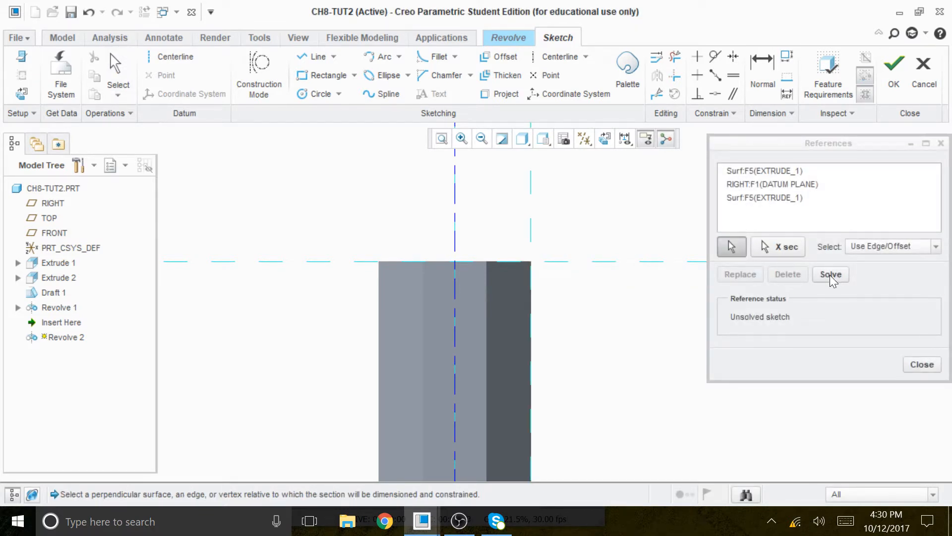
{"action": "left_click", "coordinate": [831, 275]}
{"action": "left_click", "coordinate": [922, 365]}
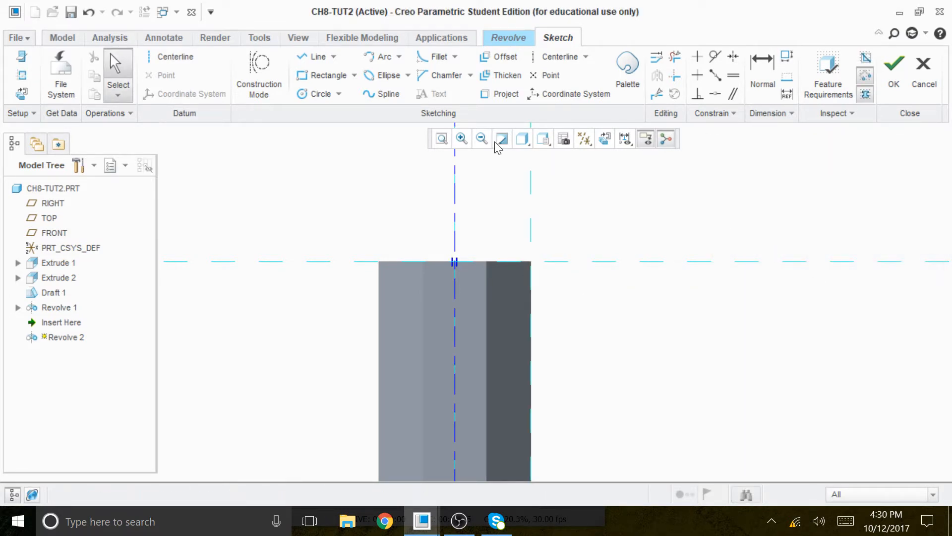
- Sketch a horizontal line along the pencil's flat end from the centerline to the outer side reference
{"action": "key", "text": "l"}
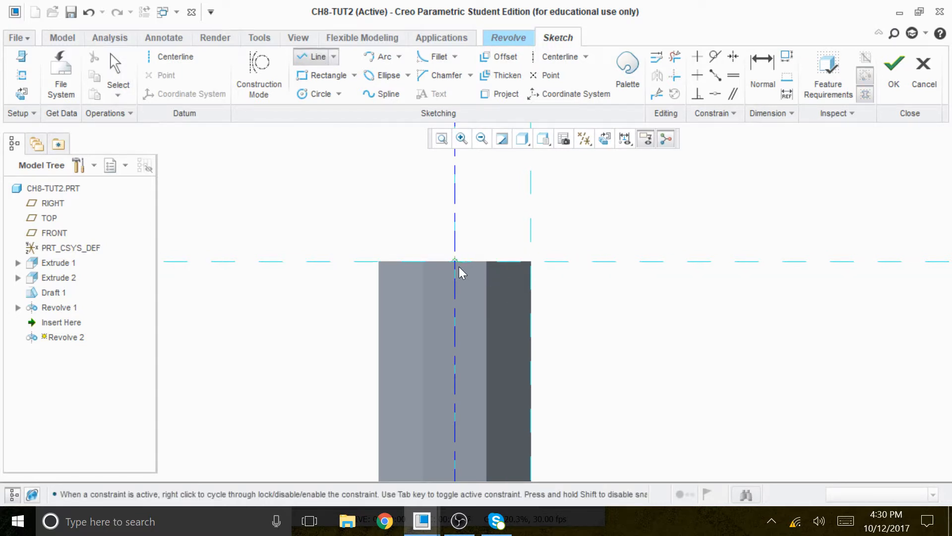
{"action": "left_click", "coordinate": [456, 262]}
{"action": "left_click", "coordinate": [531, 262]}
{"action": "middle_click", "coordinate": [603, 213]}
{"action": "middle_click", "coordinate": [604, 213]}
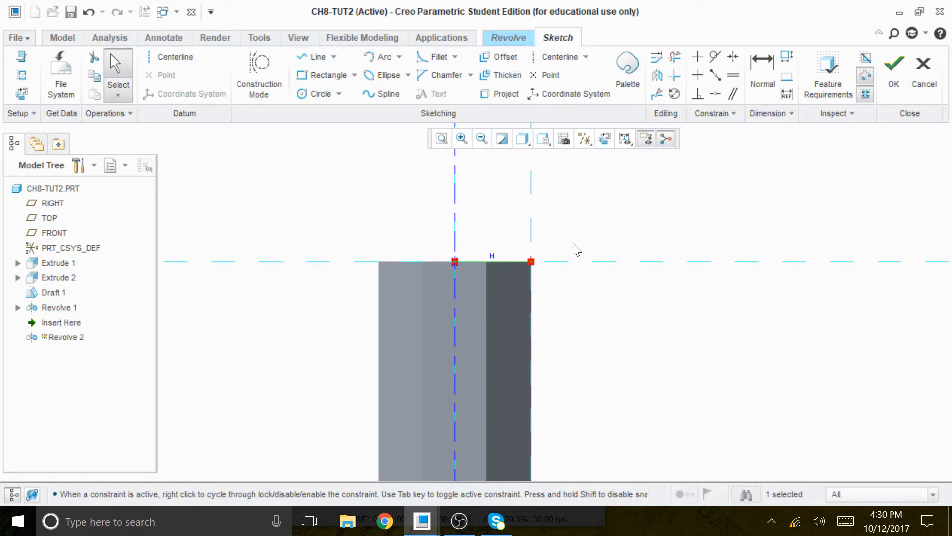
{"action": "scroll", "coordinate": [558, 212], "scroll_direction": "up", "scroll_amount": 2}
{"action": "left_click", "coordinate": [597, 346]}
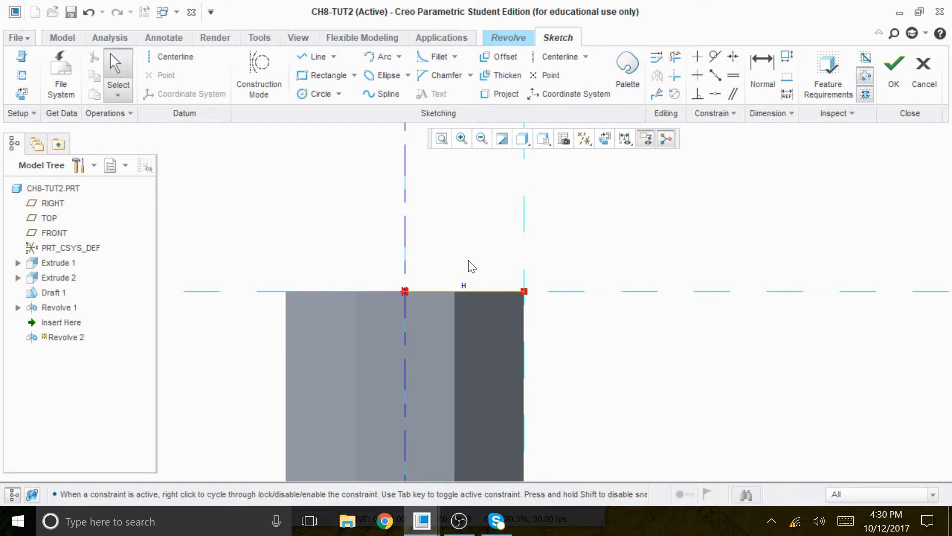
{"action": "scroll", "coordinate": [640, 351], "scroll_direction": "down", "scroll_amount": 2}
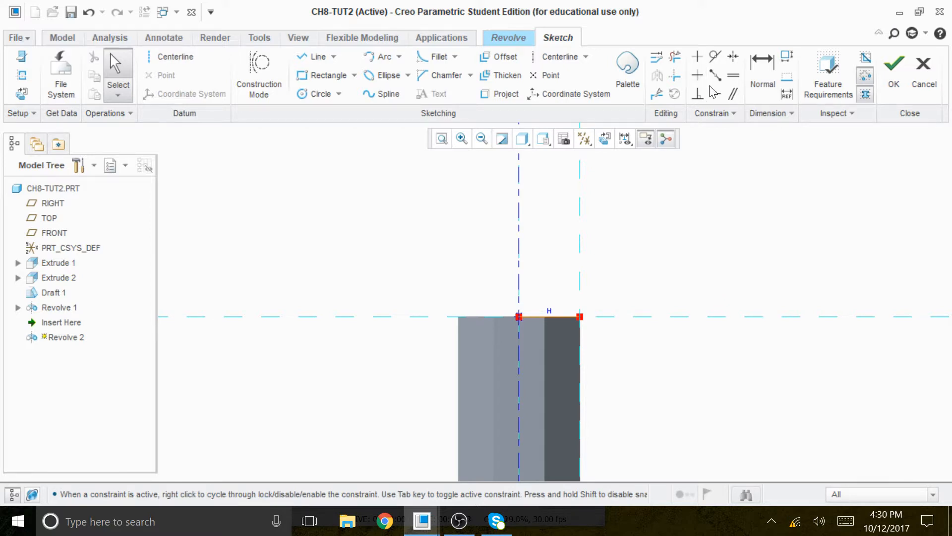
- Try to dimension the length of the horizontal line on the flat end, and undo the conflicting dimension
{"action": "left_click", "coordinate": [762, 68]}
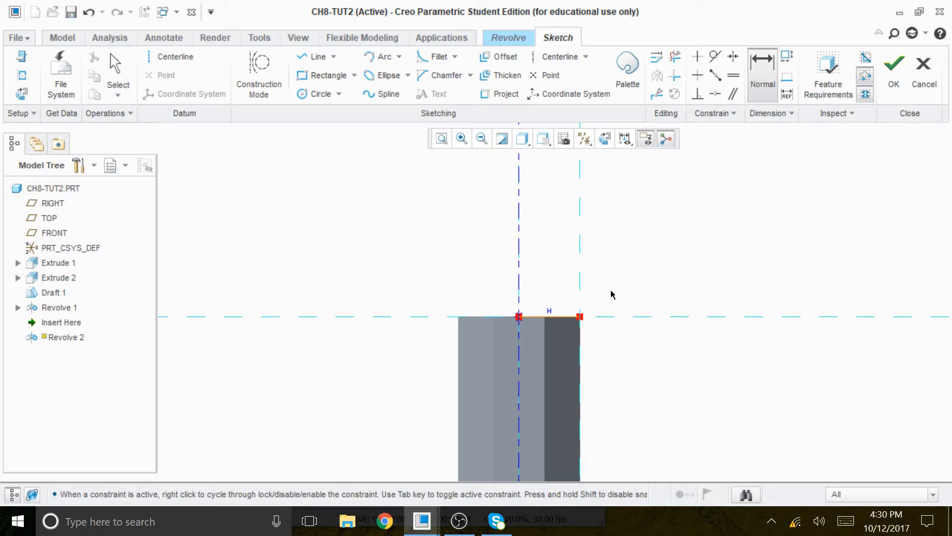
{"action": "left_click", "coordinate": [567, 317]}
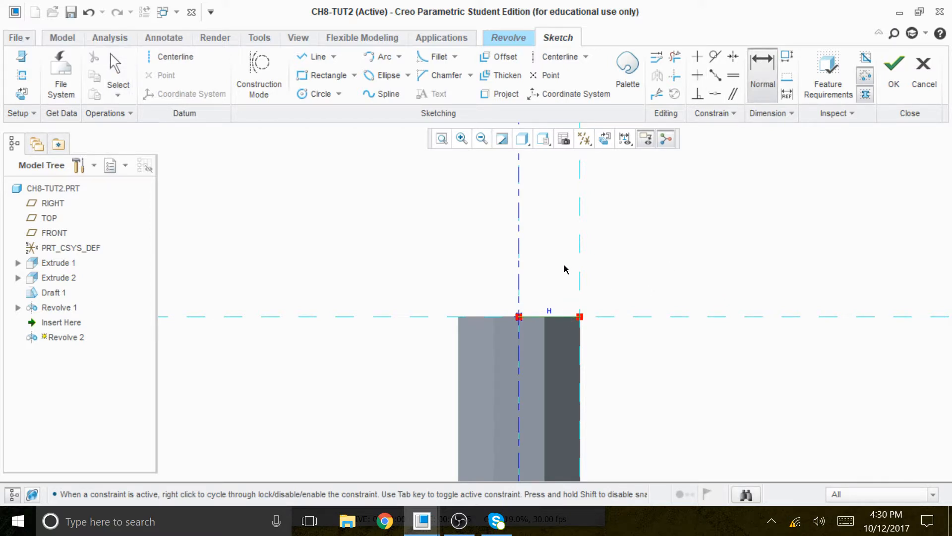
{"action": "middle_click", "coordinate": [598, 257]}
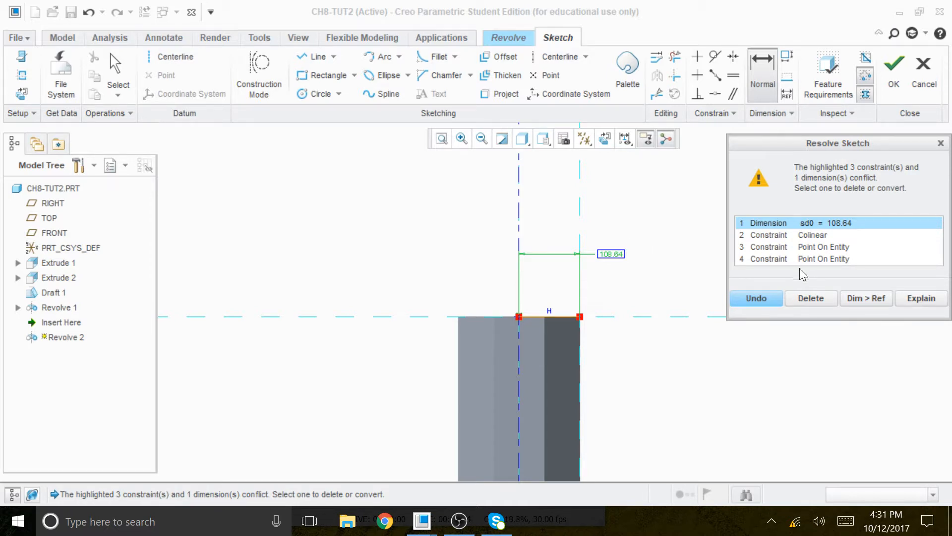
{"action": "left_click", "coordinate": [773, 297]}
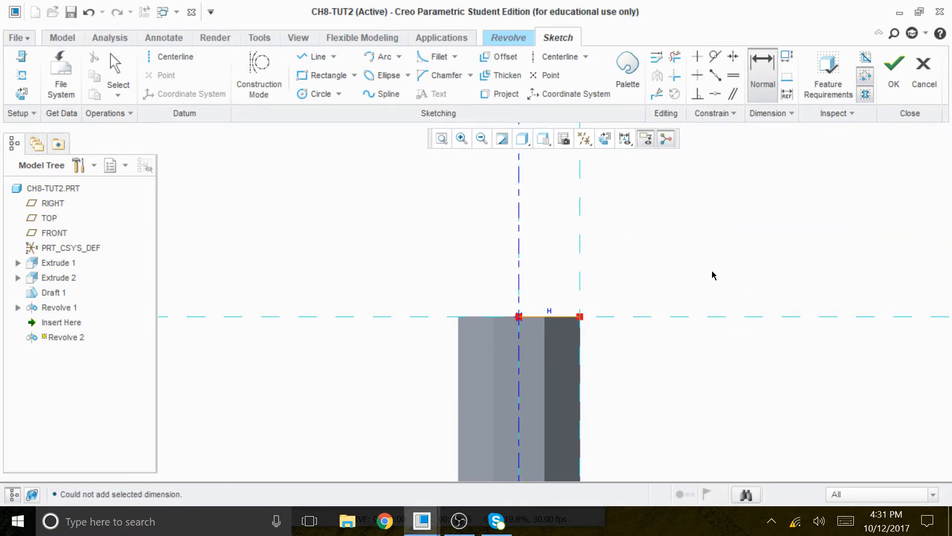
- Trim away the horizontal line on the pencil's flat end
{"action": "scroll", "coordinate": [560, 350], "scroll_direction": "down", "scroll_amount": 2}
{"action": "scroll", "coordinate": [577, 319], "scroll_direction": "up", "scroll_amount": 2}
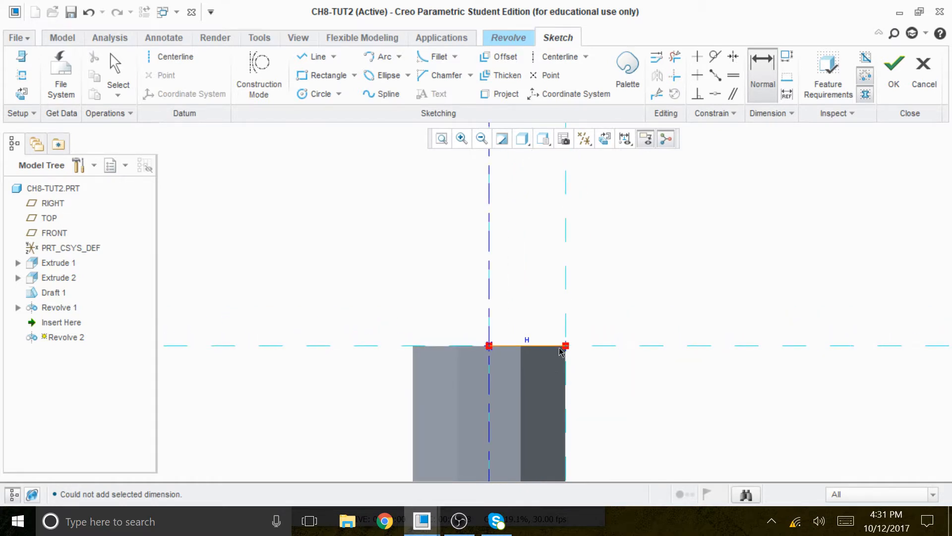
{"action": "left_click", "coordinate": [674, 56]}
{"action": "left_click", "coordinate": [544, 346]}
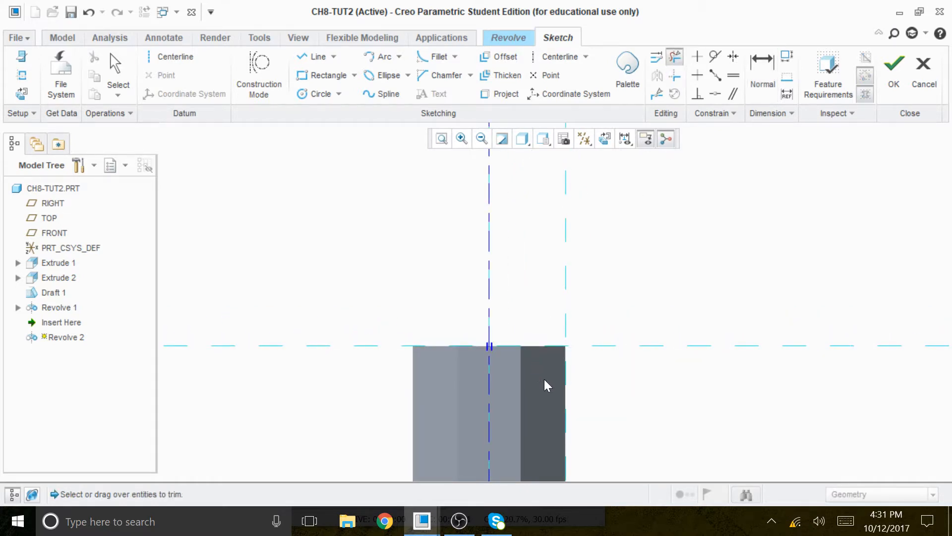
- Sketch a vertical line about 230 long up the centerline from its intersection with the pencil's flat end
{"action": "left_click", "coordinate": [317, 56]}
{"action": "left_click", "coordinate": [490, 346]}
{"action": "left_click", "coordinate": [489, 184]}
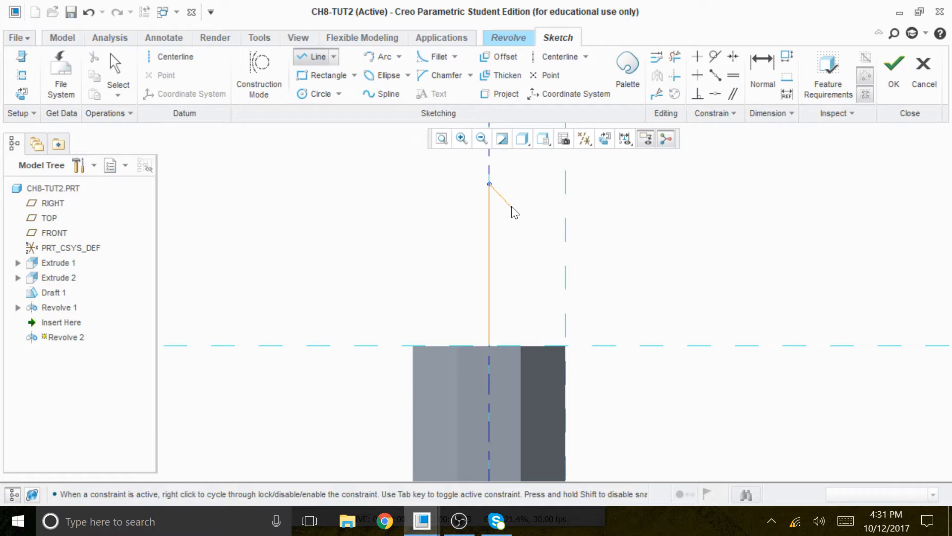
{"action": "middle_click", "coordinate": [547, 223]}
{"action": "middle_click", "coordinate": [547, 223]}
- Move the vertical line's dimension clear of the geometry and set its length to 160
{"action": "left_click_drag", "start_coordinate": [481, 285], "coordinate": [391, 291]}
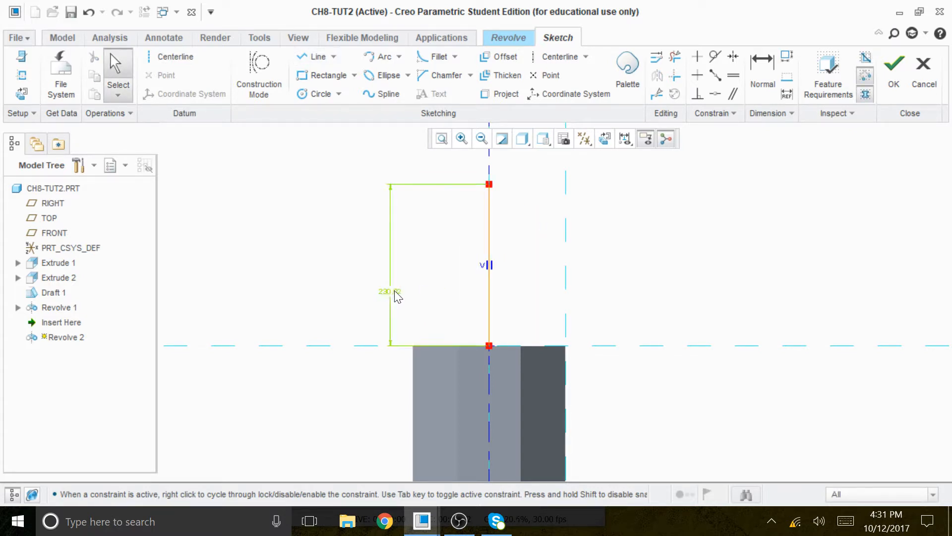
{"action": "double_click", "coordinate": [396, 291]}
{"action": "type", "text": "1"}
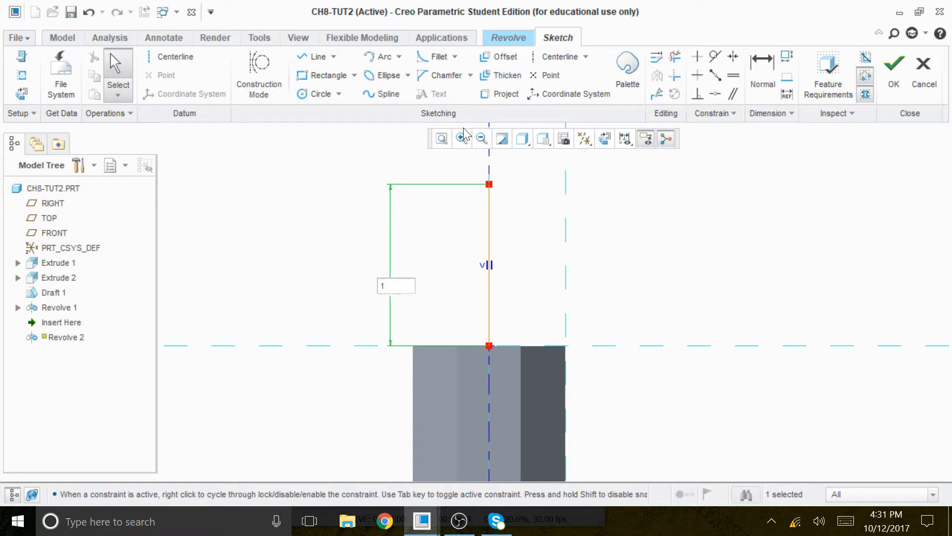
{"action": "type", "text": "60"}
{"action": "key", "text": "Return"}
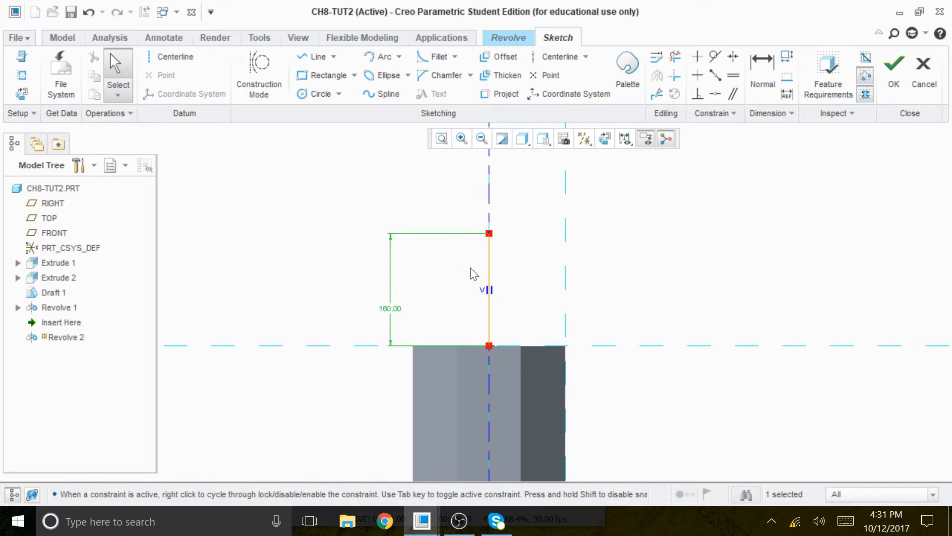
- Sketch a horizontal line outward from the vertical line's upper end, giving a diameter of about 185
{"action": "left_click", "coordinate": [317, 61]}
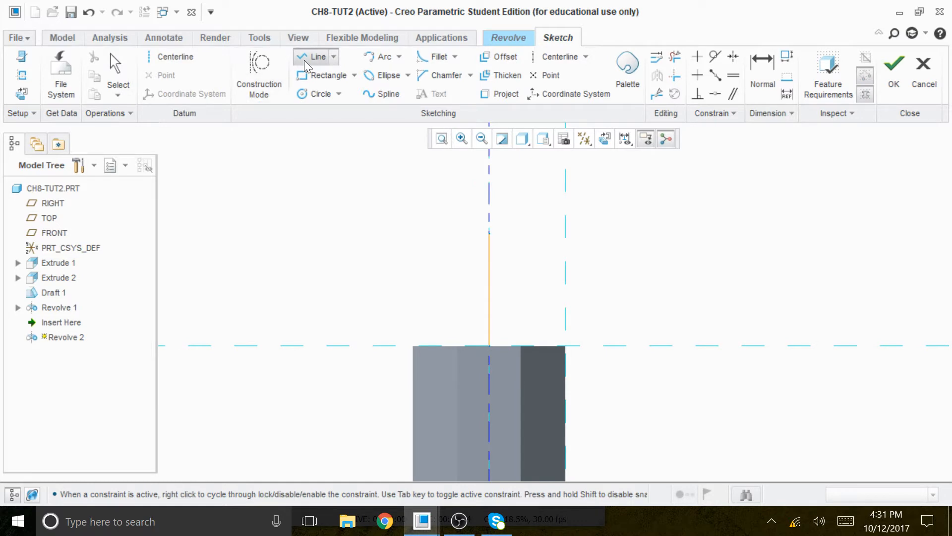
{"action": "left_click", "coordinate": [490, 233]}
{"action": "left_click", "coordinate": [554, 233]}
{"action": "middle_click", "coordinate": [637, 202]}
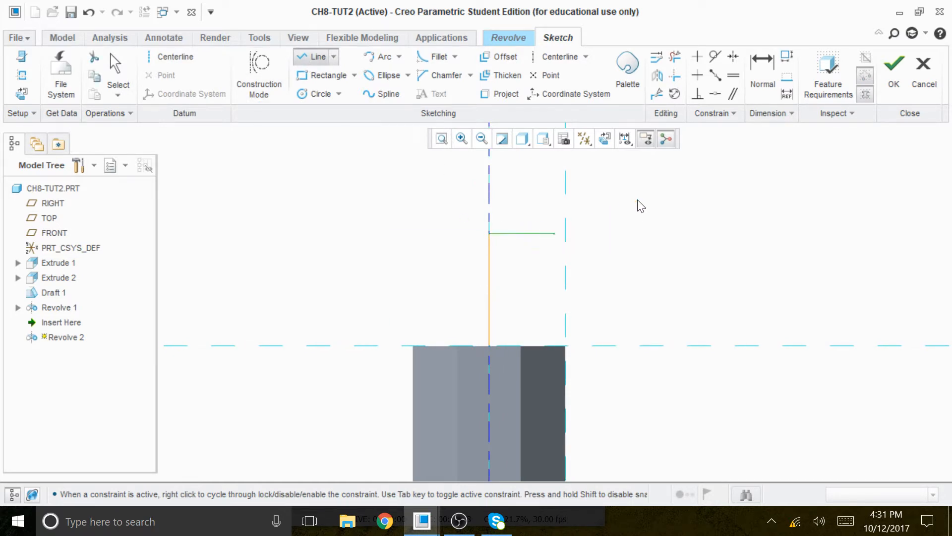
{"action": "middle_click", "coordinate": [641, 206]}
- Move the diameter dimension above the upper horizontal line and set the diameter to 200
{"action": "left_click_drag", "start_coordinate": [496, 244], "coordinate": [489, 198]}
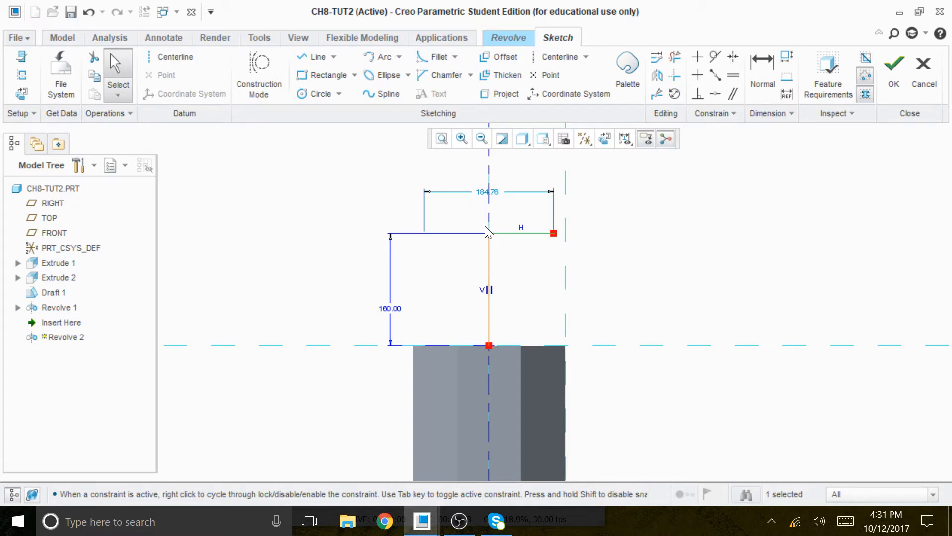
{"action": "double_click", "coordinate": [485, 195]}
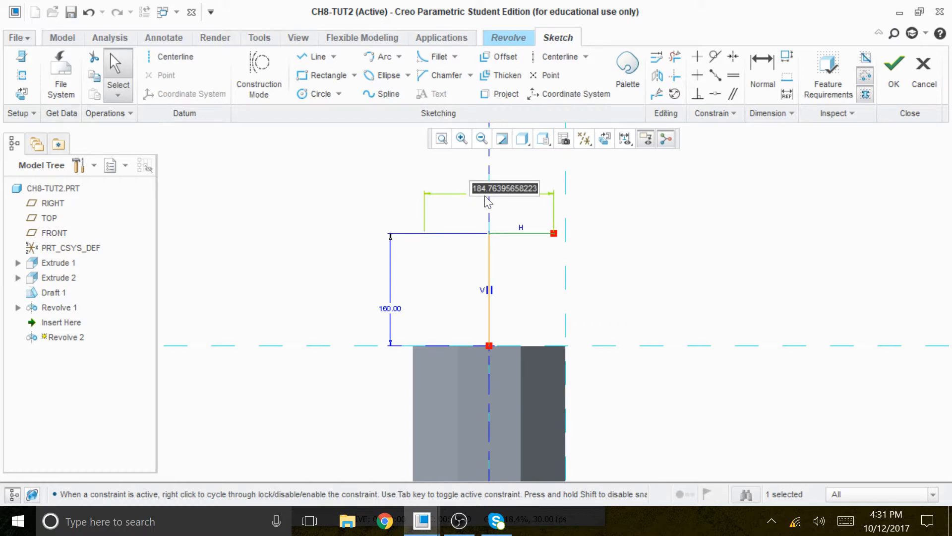
{"action": "type", "text": "200"}
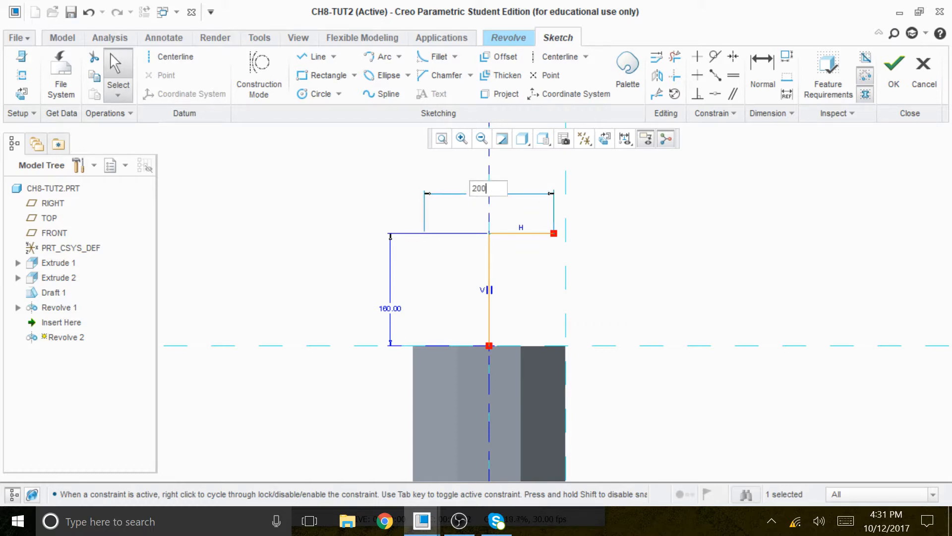
{"action": "key", "text": "Return"}
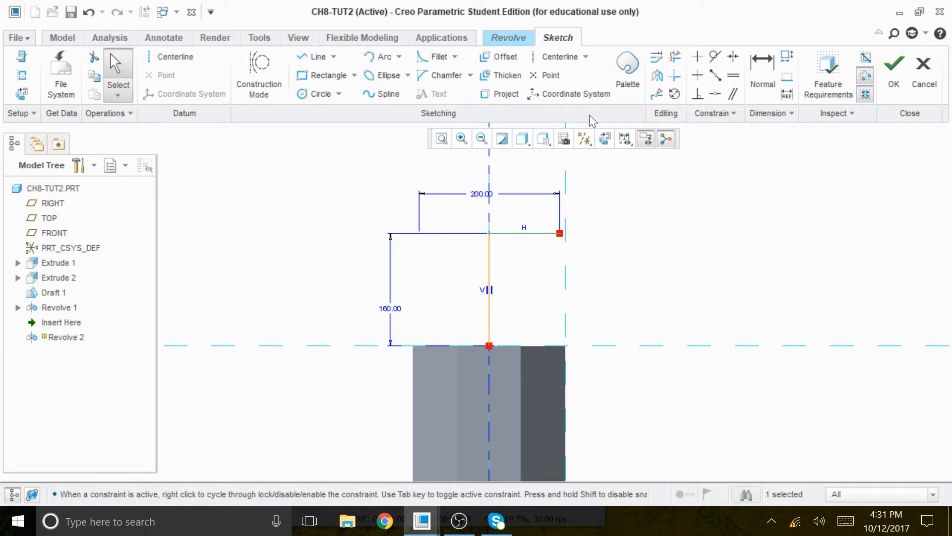
{"action": "scroll", "coordinate": [519, 272], "scroll_direction": "up", "scroll_amount": 1}
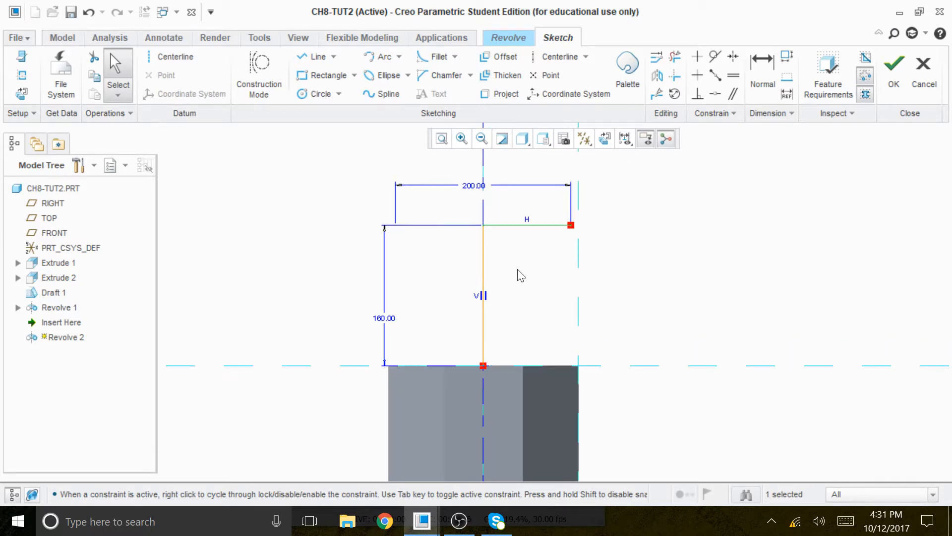
{"action": "left_click", "coordinate": [712, 257]}
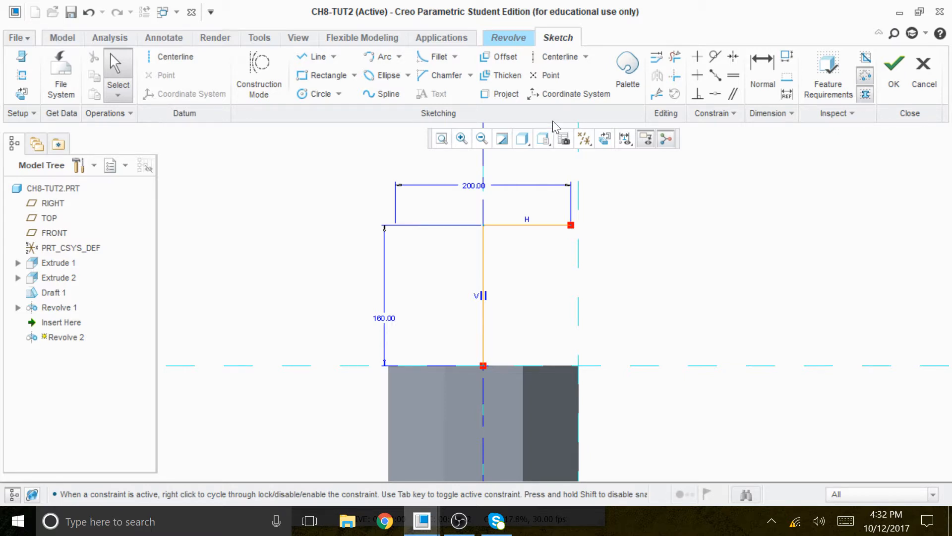
- Sketch a vertical line about 39 long down from the outer end of the upper horizontal line
{"action": "left_click", "coordinate": [322, 55]}
{"action": "scroll", "coordinate": [588, 238], "scroll_direction": "up", "scroll_amount": 3}
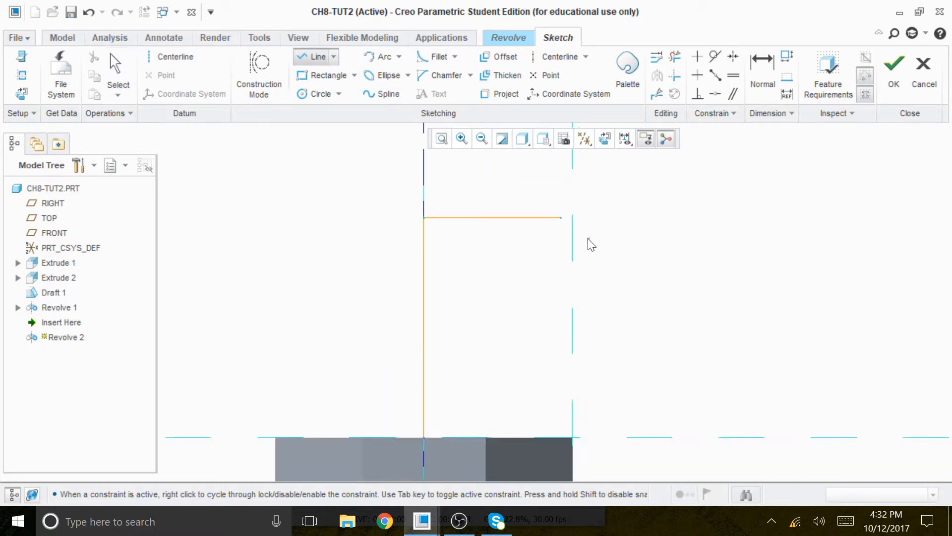
{"action": "left_click", "coordinate": [554, 212]}
{"action": "left_click", "coordinate": [554, 278]}
{"action": "middle_click", "coordinate": [638, 252]}
{"action": "middle_click", "coordinate": [639, 252]}
- Move the short vertical line's dimension outside the profile and set its length to 32
{"action": "left_click_drag", "start_coordinate": [567, 240], "coordinate": [602, 246]}
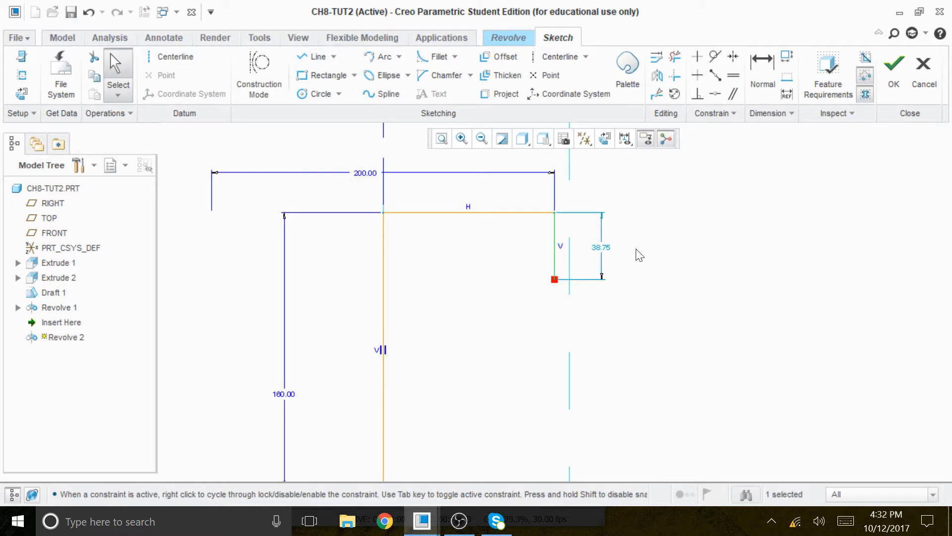
{"action": "double_click", "coordinate": [608, 249]}
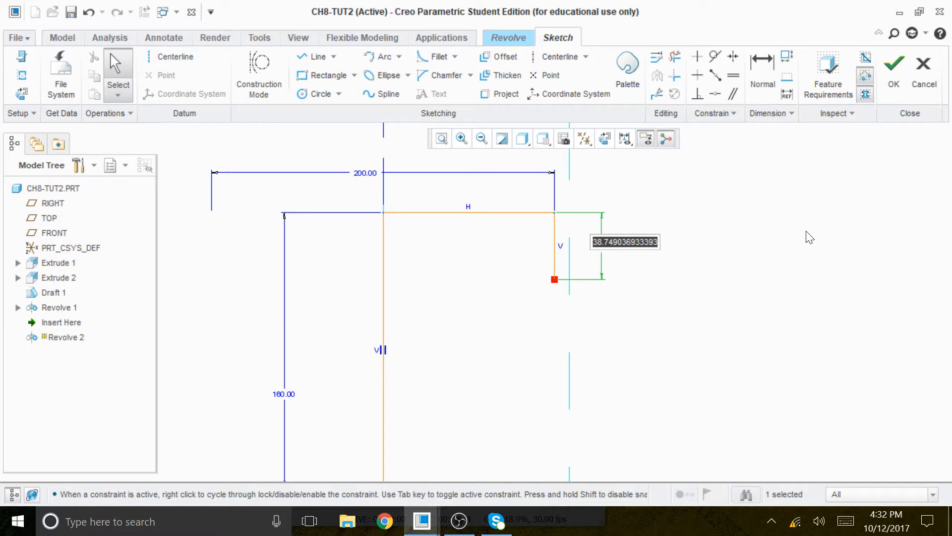
{"action": "type", "text": "32"}
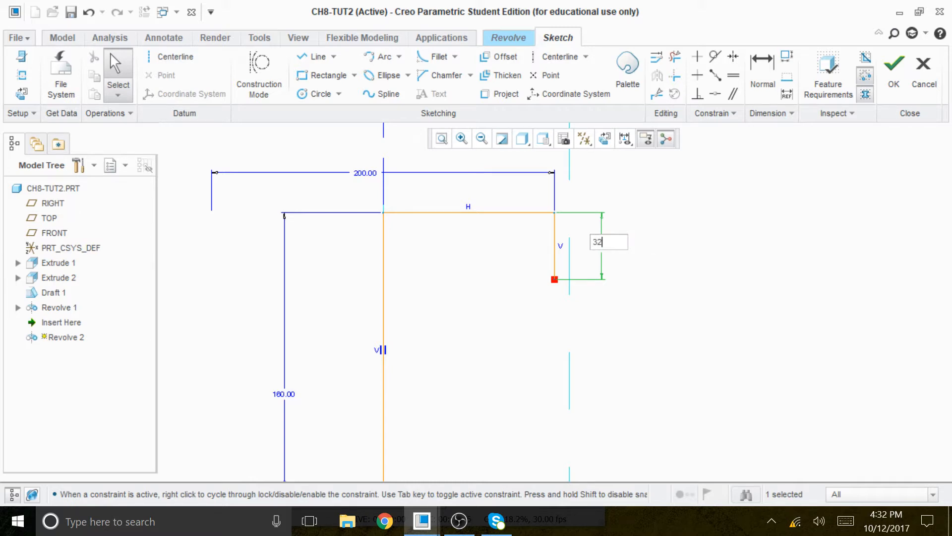
{"action": "key", "text": "Return"}
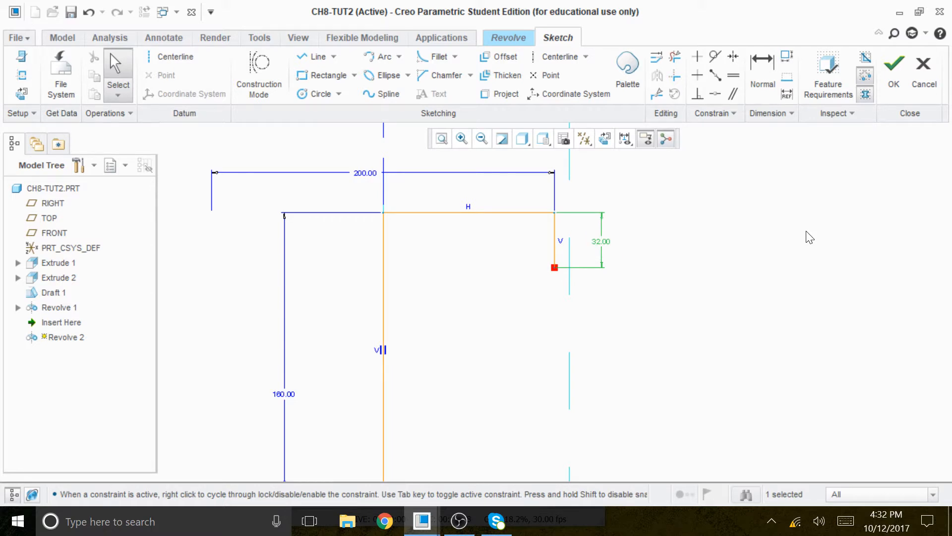
- Sketch a short horizontal line outward from the short vertical line's lower end, out to a diameter of about 231
{"action": "left_click", "coordinate": [313, 56]}
{"action": "left_click", "coordinate": [555, 266]}
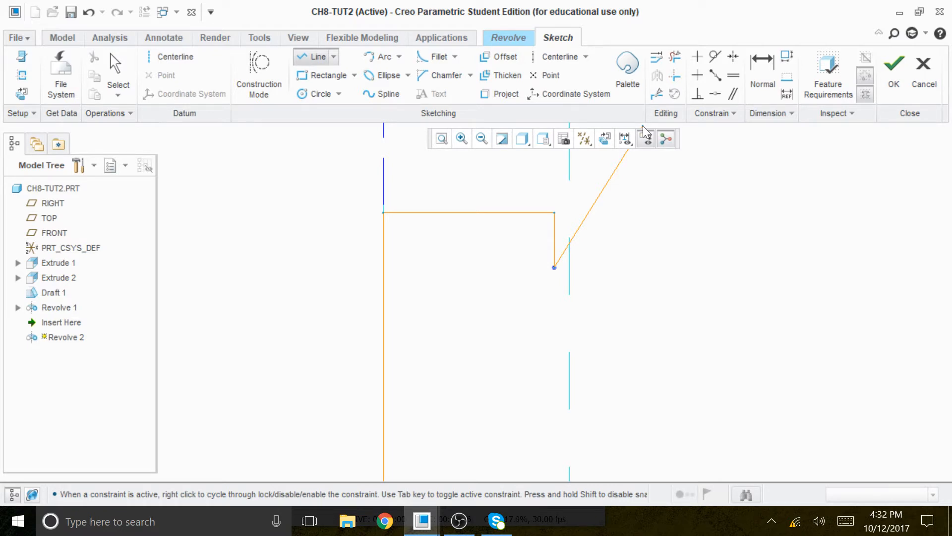
{"action": "left_click", "coordinate": [581, 268]}
{"action": "middle_click", "coordinate": [598, 268]}
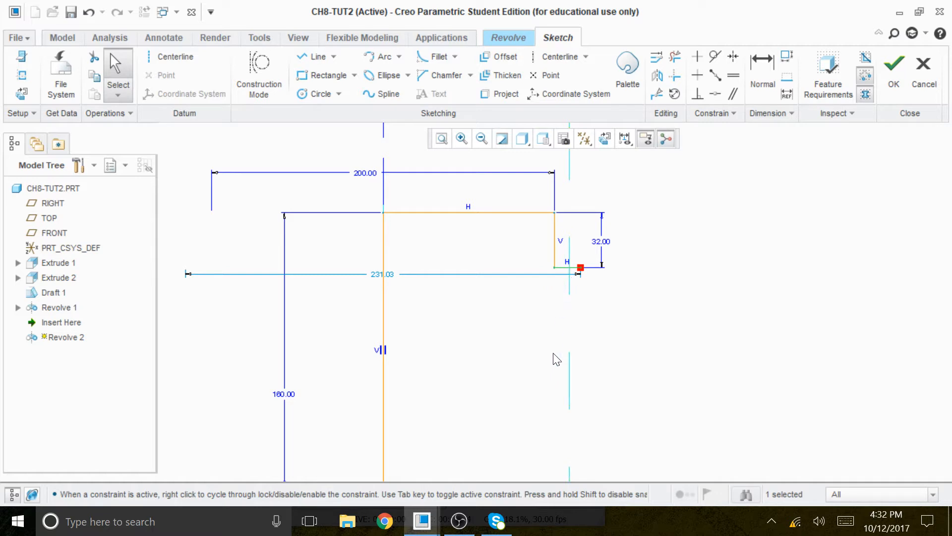
- Move the short horizontal line's diameter dimension above the profile and set the diameter to 220
{"action": "scroll", "coordinate": [555, 354], "scroll_direction": "up", "scroll_amount": 1}
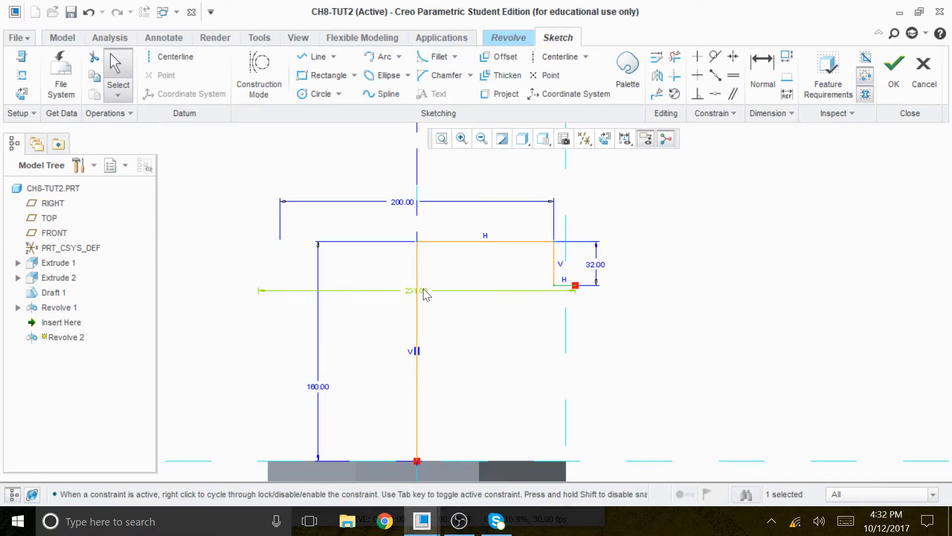
{"action": "left_click_drag", "start_coordinate": [425, 292], "coordinate": [409, 174]}
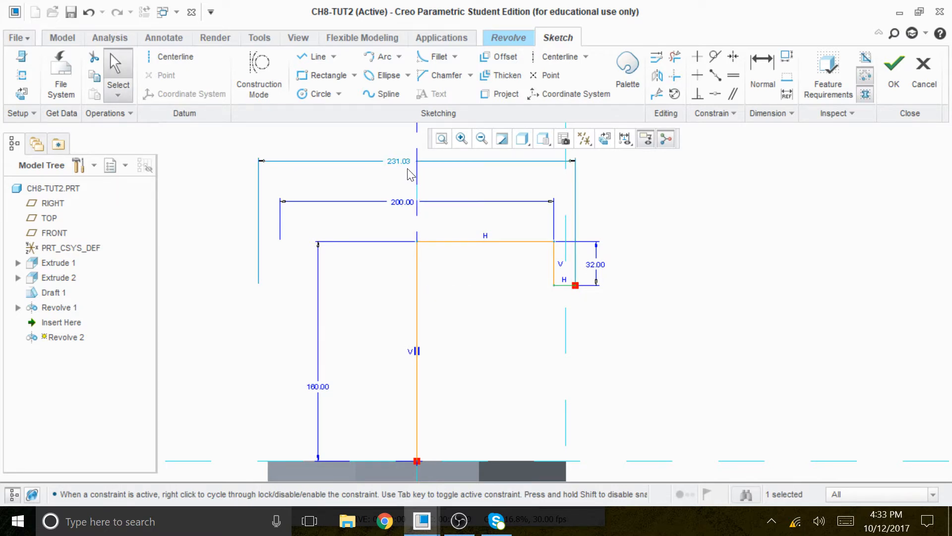
{"action": "double_click", "coordinate": [399, 161]}
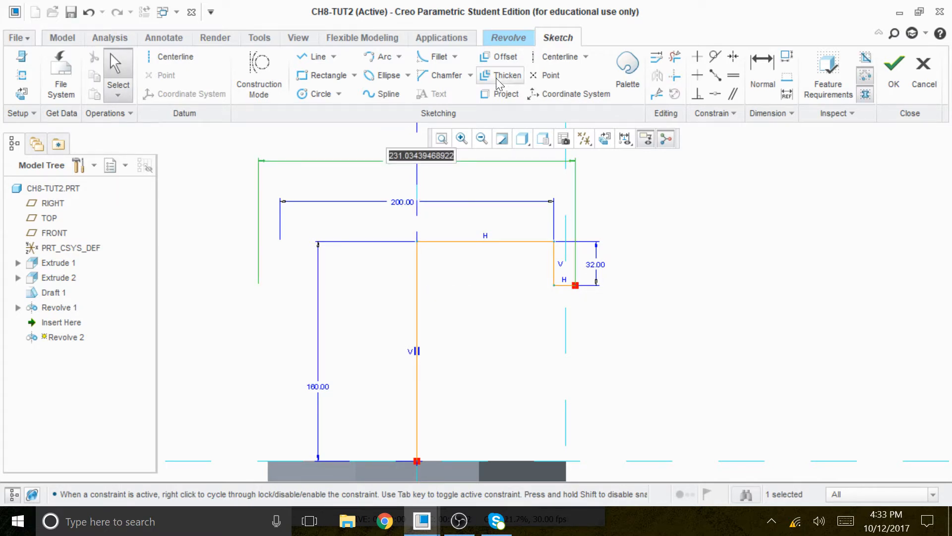
{"action": "type", "text": "220"}
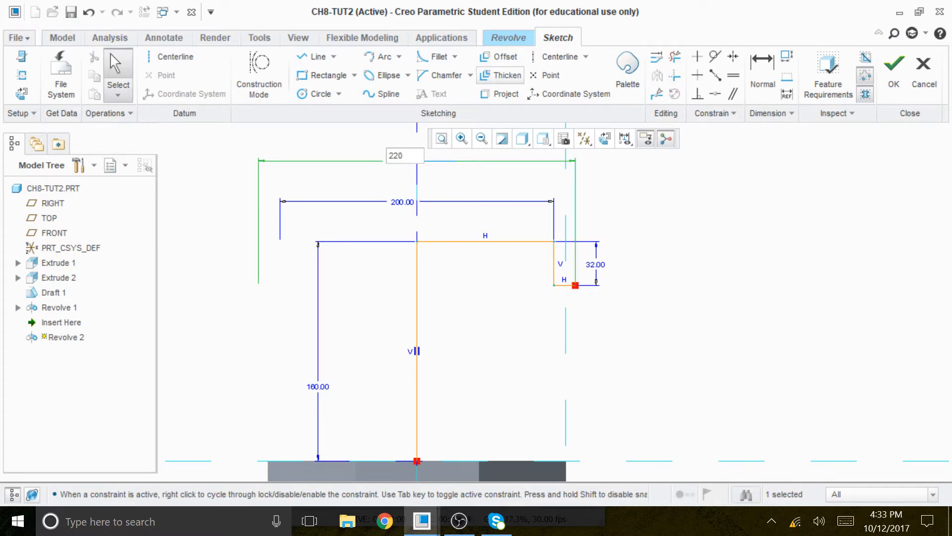
{"action": "key", "text": "Return"}
- Continue the stepped profile with a vertical line equal to the 32 one above, an equal-length outward horizontal step, and a vertical line about 17 long
{"action": "scroll", "coordinate": [574, 324], "scroll_direction": "down", "scroll_amount": 2}
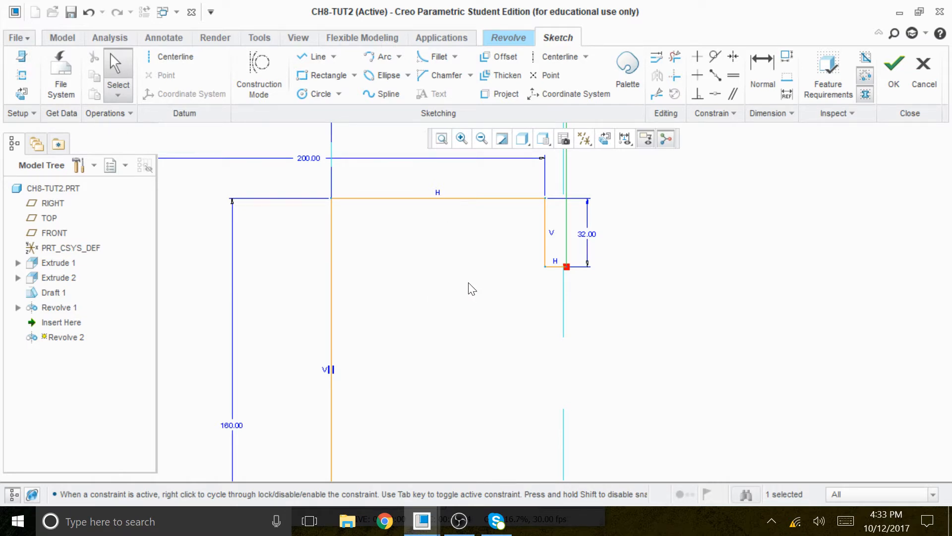
{"action": "scroll", "coordinate": [471, 288], "scroll_direction": "up", "scroll_amount": 2}
{"action": "left_click", "coordinate": [315, 56]}
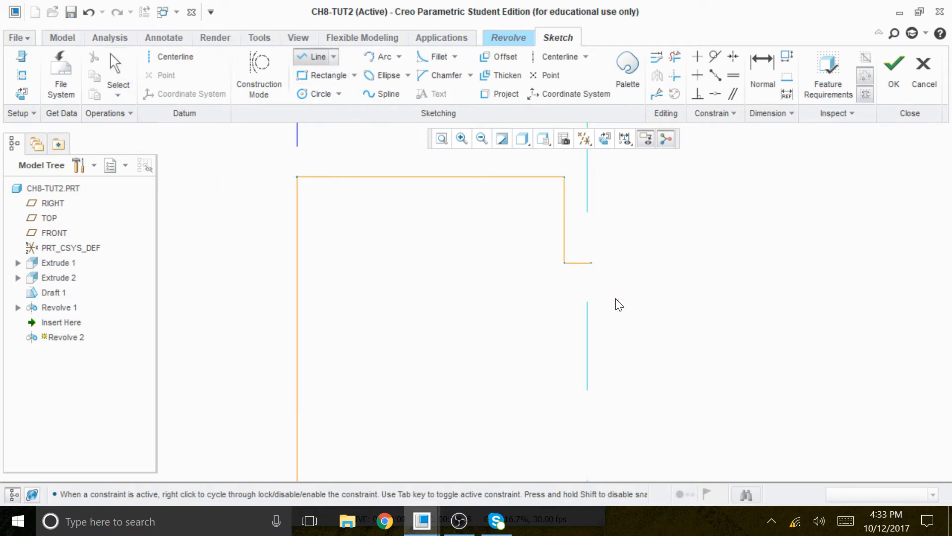
{"action": "left_click", "coordinate": [591, 263]}
{"action": "scroll", "coordinate": [589, 349], "scroll_direction": "down", "scroll_amount": 1}
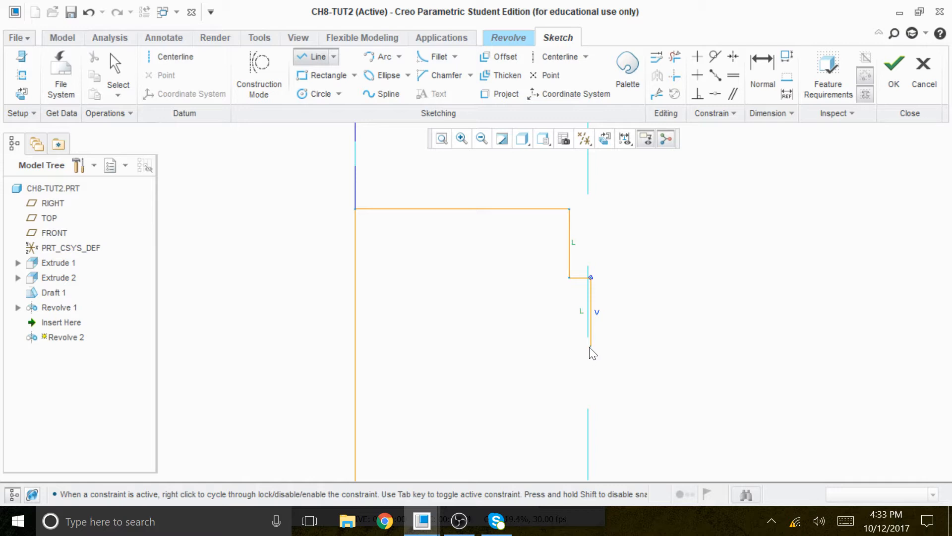
{"action": "left_click", "coordinate": [591, 346]}
{"action": "left_click", "coordinate": [612, 346]}
{"action": "left_click", "coordinate": [612, 382]}
{"action": "middle_click", "coordinate": [631, 374]}
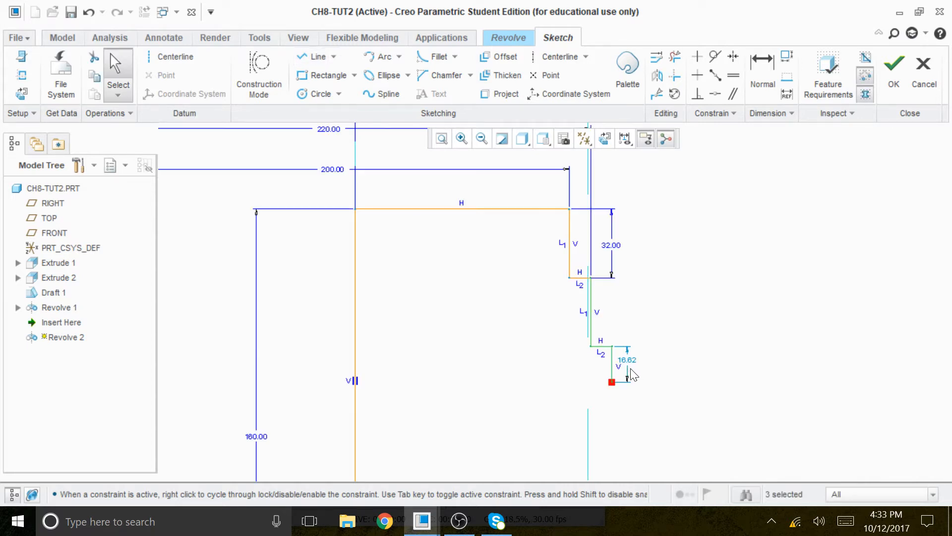
- Set the length of the lowest vertical line, at the outermost step, to 13
{"action": "double_click", "coordinate": [630, 365]}
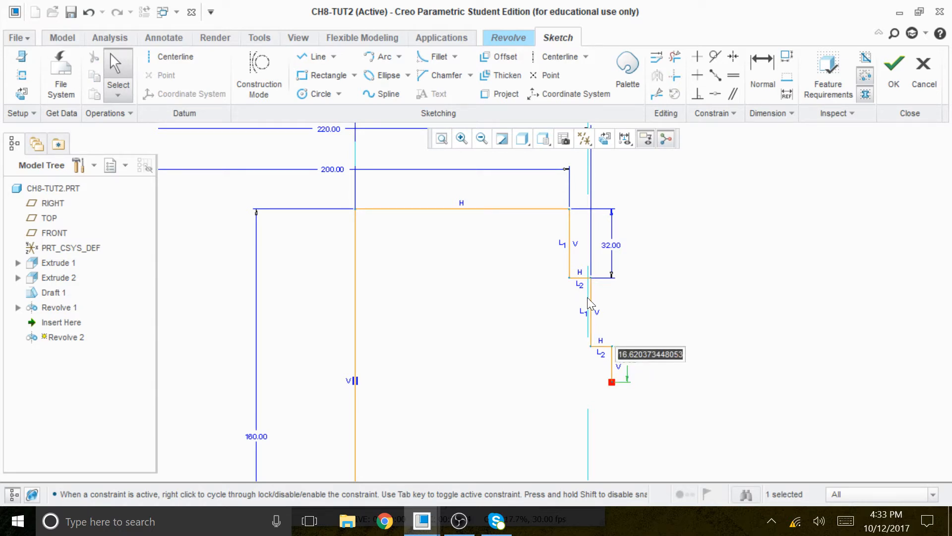
{"action": "type", "text": "1"}
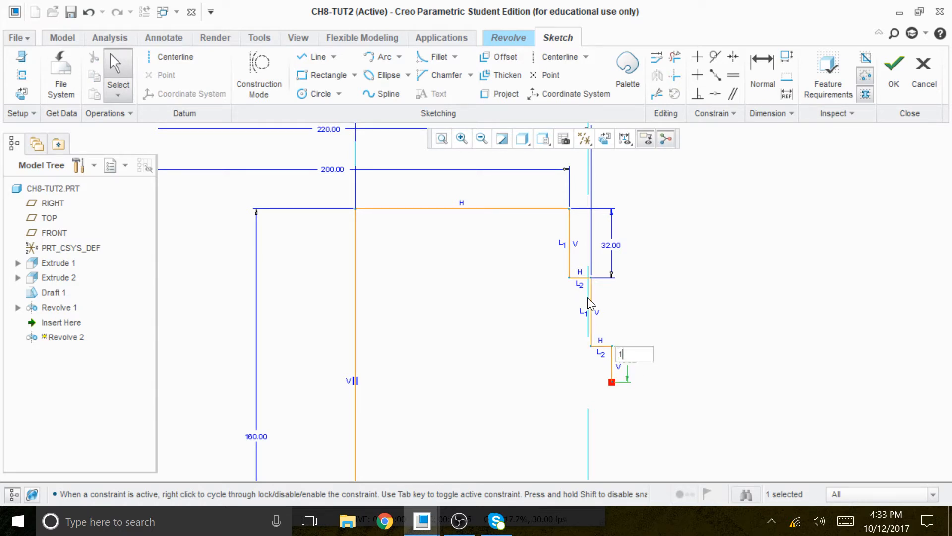
{"action": "type", "text": "3"}
{"action": "key", "text": "Return"}
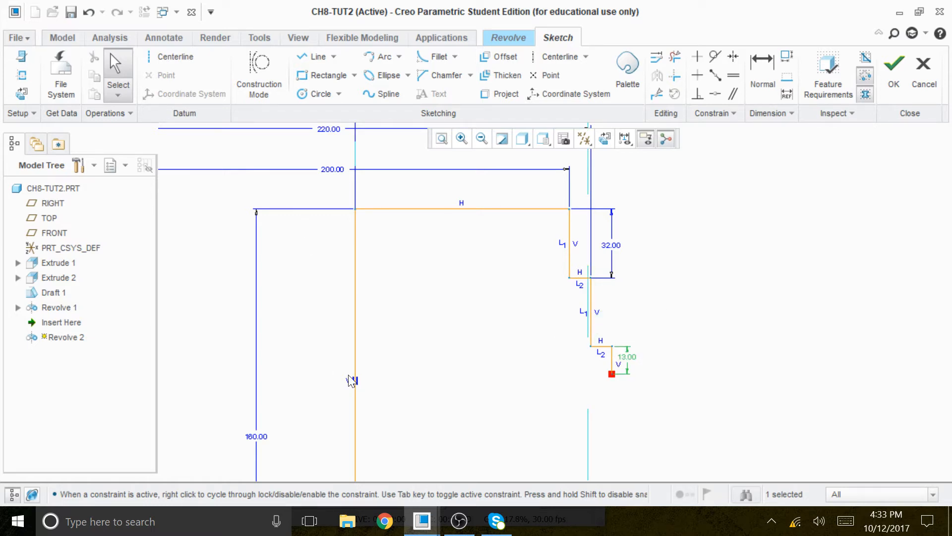
- Sketch a horizontal line back inward from the 13 line's lower end, equal to the step above, followed by a vertical line about 17 long
{"action": "scroll", "coordinate": [556, 359], "scroll_direction": "up", "scroll_amount": 2}
{"action": "left_click", "coordinate": [297, 62]}
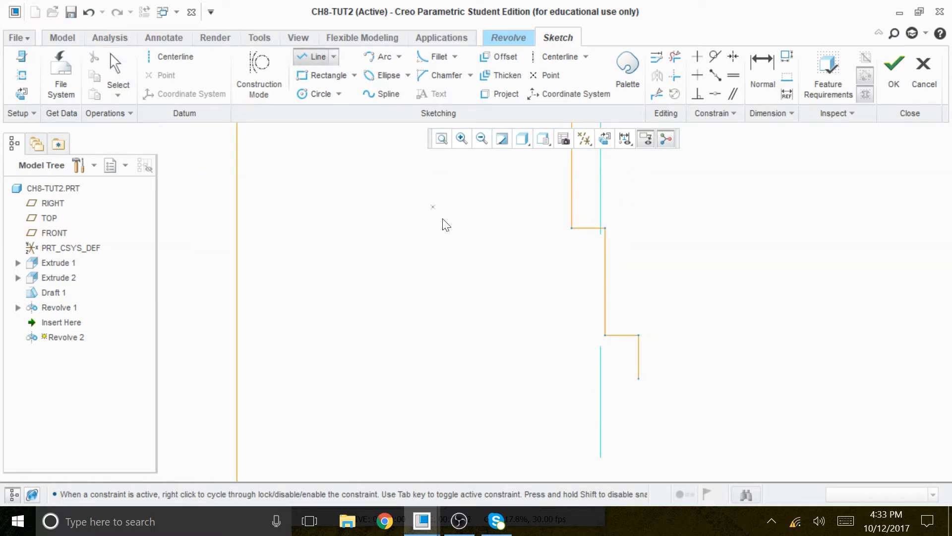
{"action": "left_click", "coordinate": [639, 378]}
{"action": "left_click", "coordinate": [605, 379]}
{"action": "left_click", "coordinate": [605, 435]}
{"action": "middle_click", "coordinate": [643, 425]}
{"action": "middle_click", "coordinate": [644, 426]}
- Set the length of the vertical line below the first tooth to 15
{"action": "double_click", "coordinate": [628, 400]}
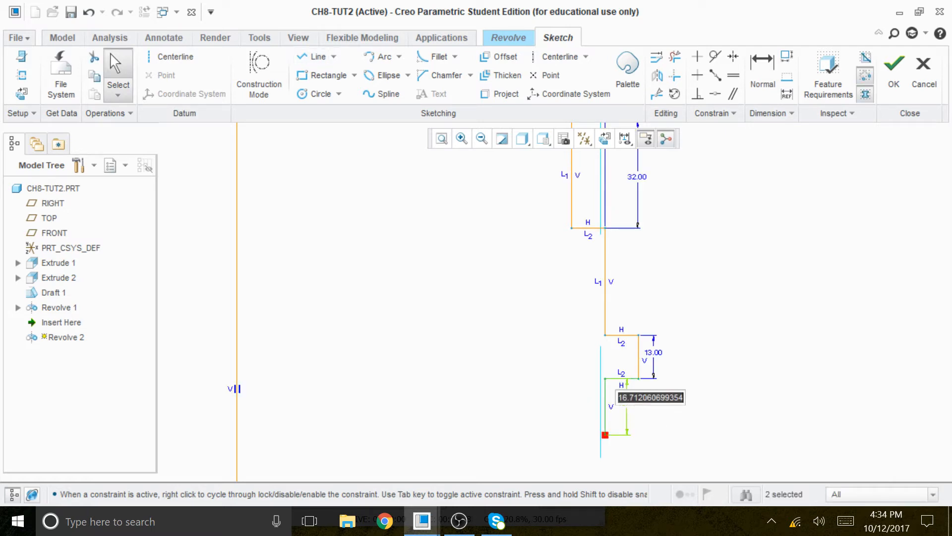
{"action": "type", "text": "15"}
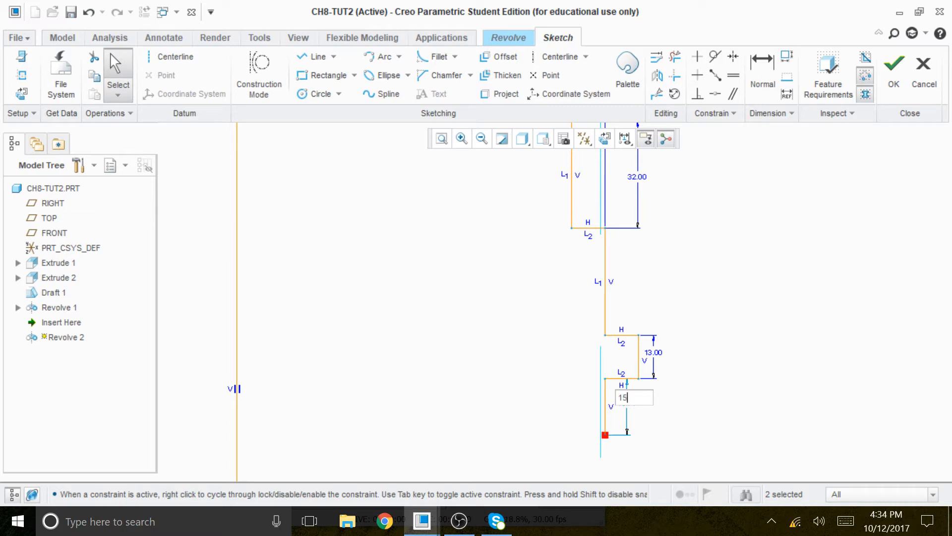
{"action": "key", "text": "Return"}
- Sketch a second tooth below the 15 line: outward by an equal step, down by the first tooth's height, and back inward
{"action": "scroll", "coordinate": [633, 354], "scroll_direction": "down", "scroll_amount": 3}
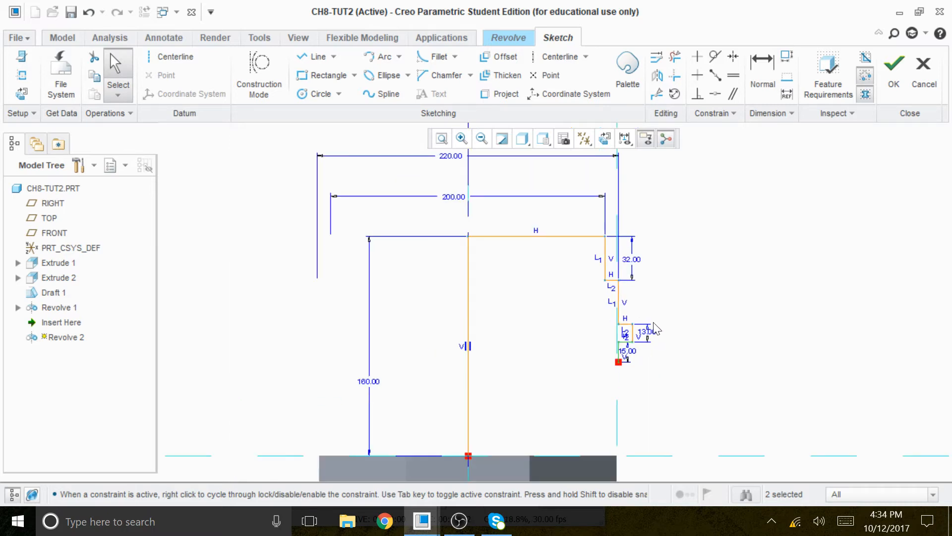
{"action": "scroll", "coordinate": [644, 382], "scroll_direction": "up", "scroll_amount": 2}
{"action": "scroll", "coordinate": [636, 398], "scroll_direction": "up", "scroll_amount": 3}
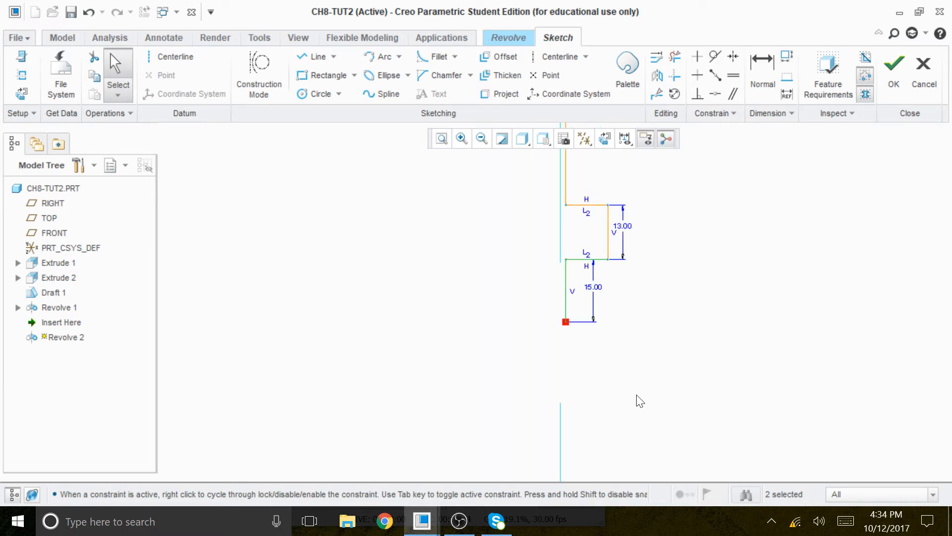
{"action": "left_click", "coordinate": [629, 369]}
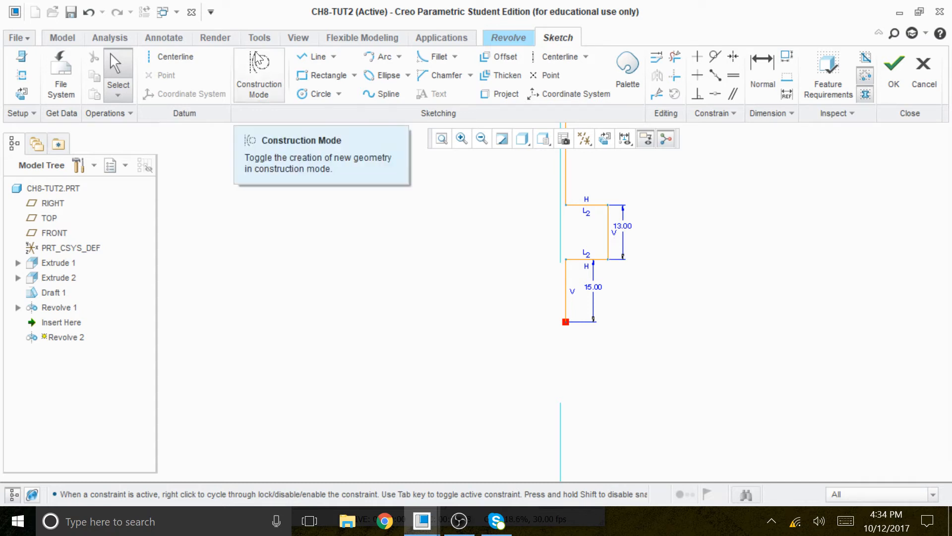
{"action": "left_click", "coordinate": [316, 58]}
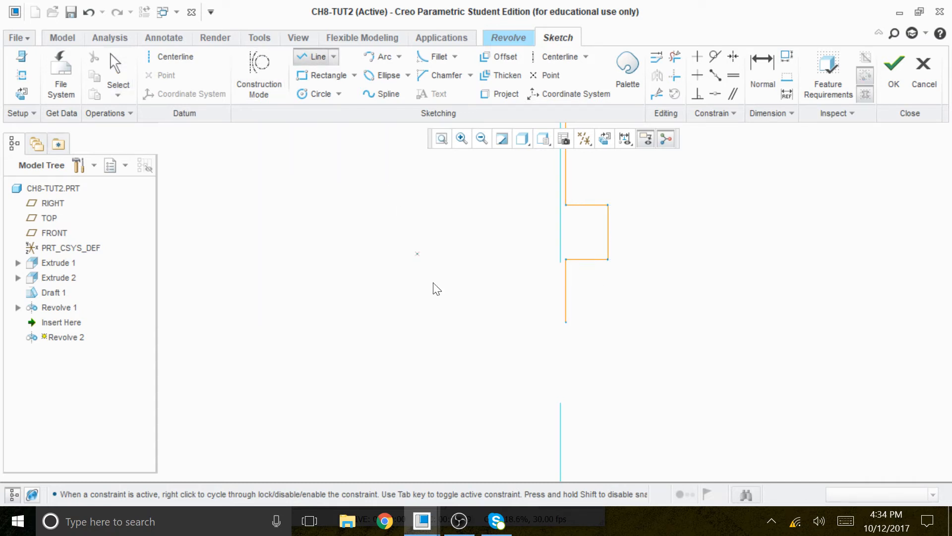
{"action": "left_click", "coordinate": [566, 321]}
{"action": "left_click", "coordinate": [608, 322]}
{"action": "left_click", "coordinate": [607, 377]}
{"action": "left_click", "coordinate": [571, 377]}
- Sketch a vertical line about 27 long down from the second tooth's lower inner end and finish the line chain
{"action": "scroll", "coordinate": [570, 406], "scroll_direction": "down", "scroll_amount": 5}
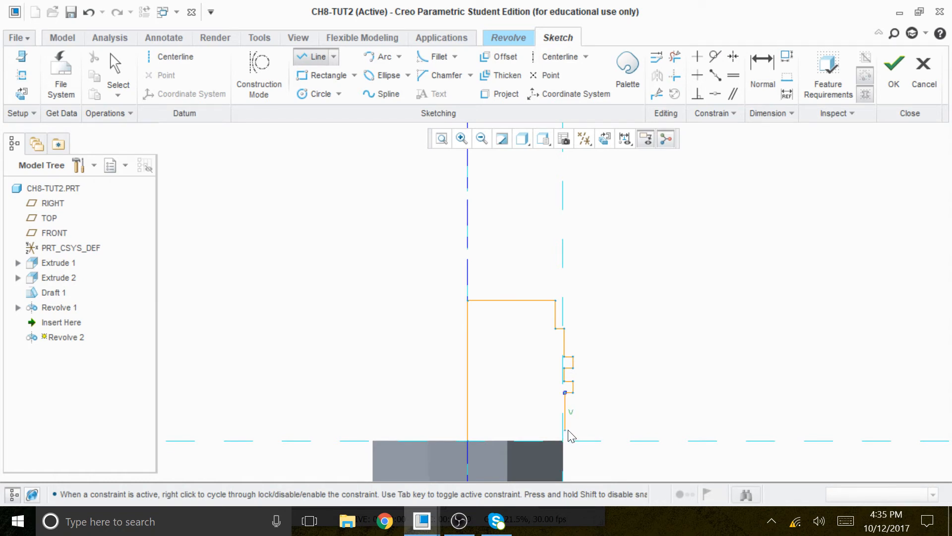
{"action": "scroll", "coordinate": [566, 393], "scroll_direction": "down", "scroll_amount": 4}
{"action": "left_click", "coordinate": [569, 389]}
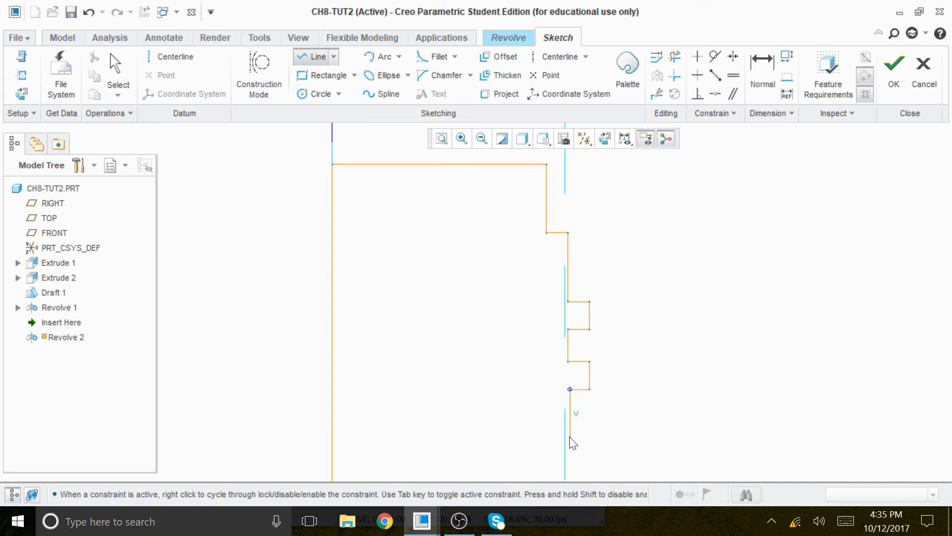
{"action": "middle_click", "coordinate": [576, 431]}
{"action": "middle_click", "coordinate": [616, 423]}
- Move the lowest vertical line's dimension outside the profile and set its length to 50
{"action": "left_click_drag", "start_coordinate": [590, 416], "coordinate": [657, 415]}
{"action": "double_click", "coordinate": [658, 416]}
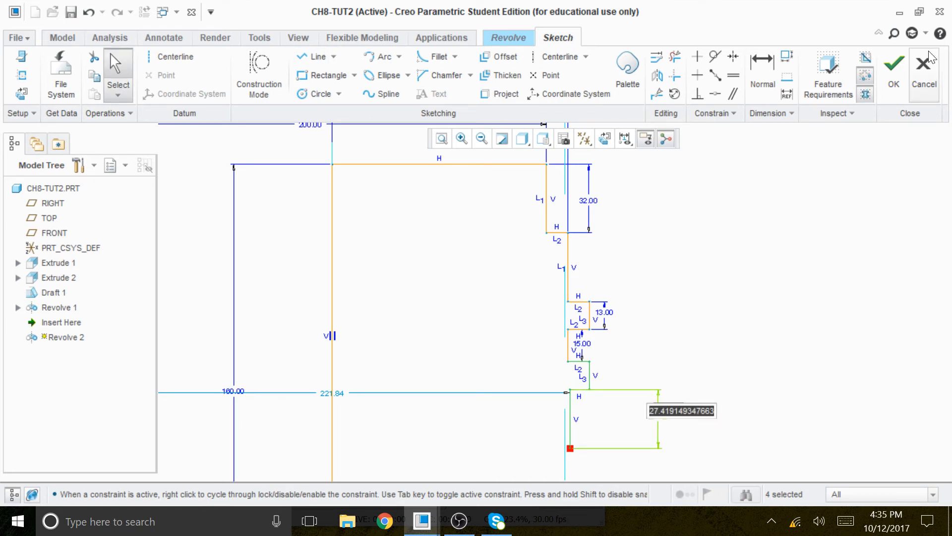
{"action": "type", "text": "50"}
{"action": "key", "text": "Return"}
- Trim away the 50 vertical line below the second tooth
{"action": "scroll", "coordinate": [863, 33], "scroll_direction": "up", "scroll_amount": 4}
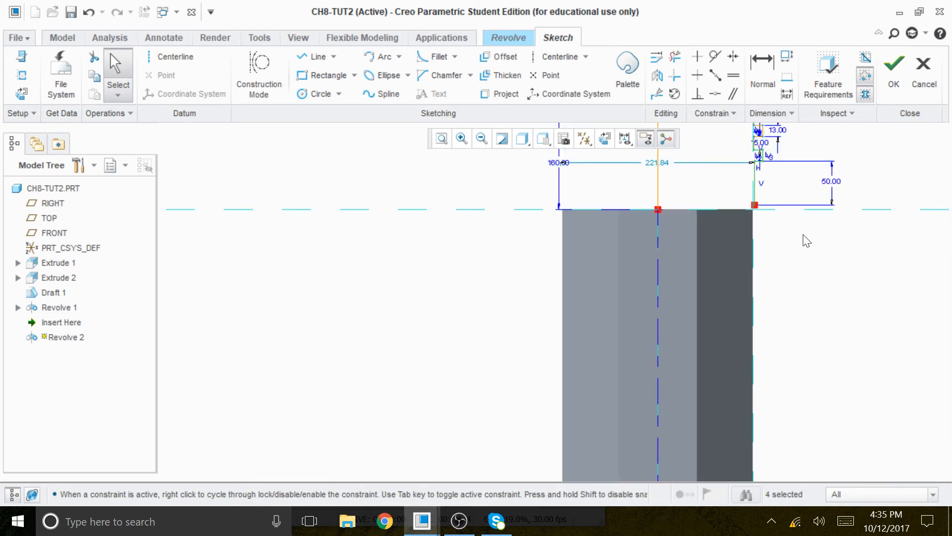
{"action": "scroll", "coordinate": [758, 171], "scroll_direction": "down", "scroll_amount": 2}
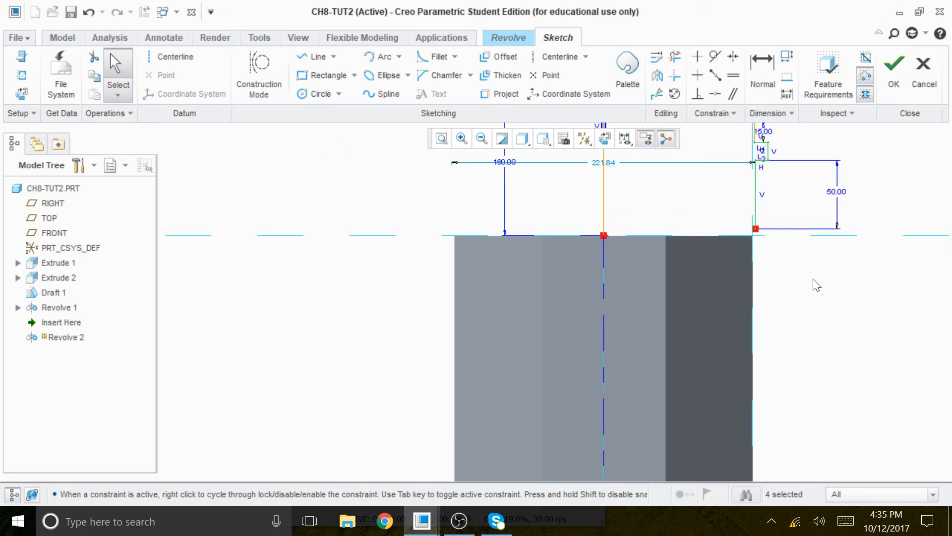
{"action": "scroll", "coordinate": [738, 308], "scroll_direction": "up", "scroll_amount": 1}
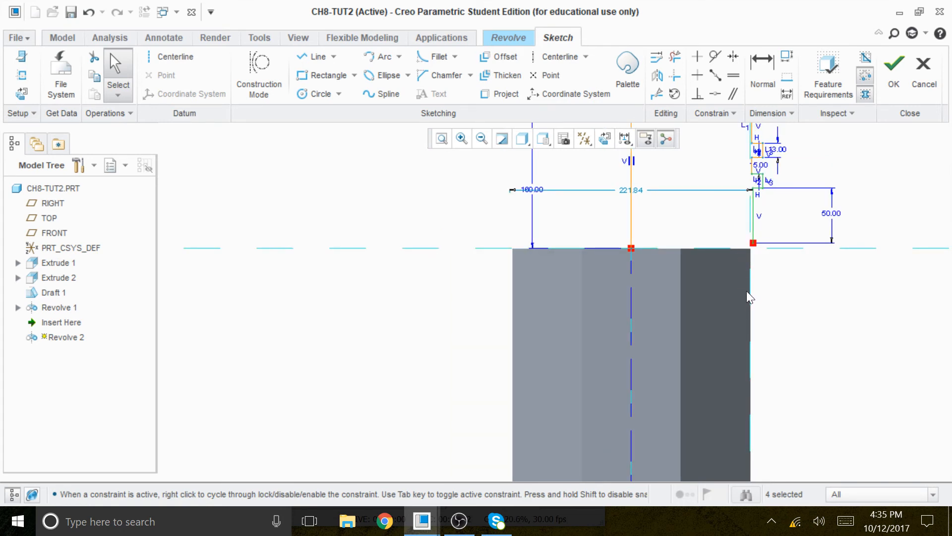
{"action": "scroll", "coordinate": [789, 246], "scroll_direction": "down", "scroll_amount": 2}
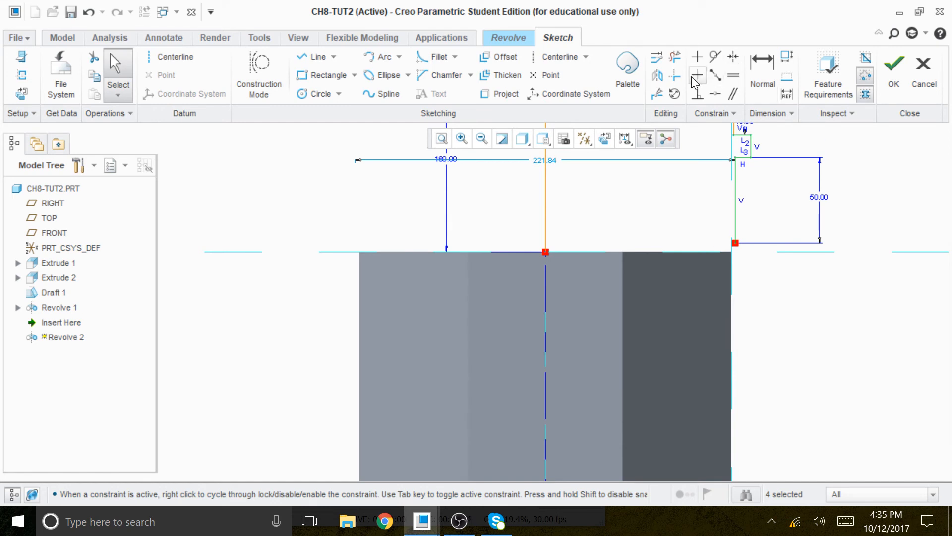
{"action": "left_click", "coordinate": [675, 58]}
{"action": "left_click_drag", "start_coordinate": [769, 208], "coordinate": [730, 221]}
- Sketch a horizontal base line along the body's flat end, from the axis to the body's outer corner
{"action": "left_click", "coordinate": [311, 57]}
{"action": "left_click", "coordinate": [545, 252]}
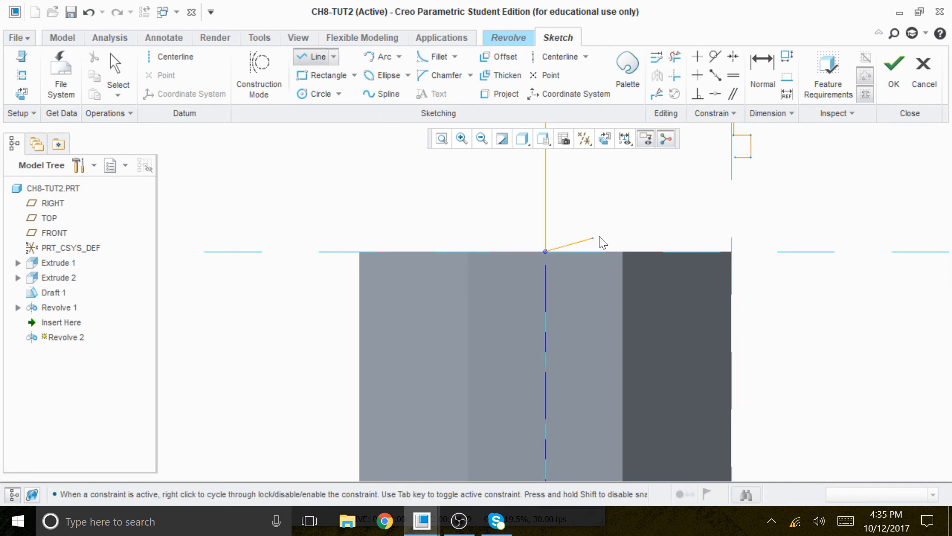
{"action": "left_click", "coordinate": [731, 251]}
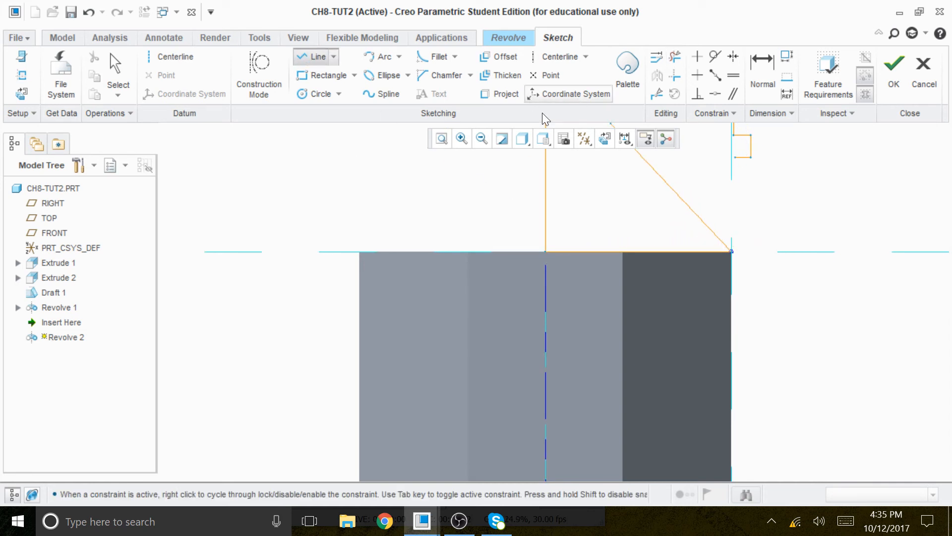
{"action": "middle_click", "coordinate": [594, 175]}
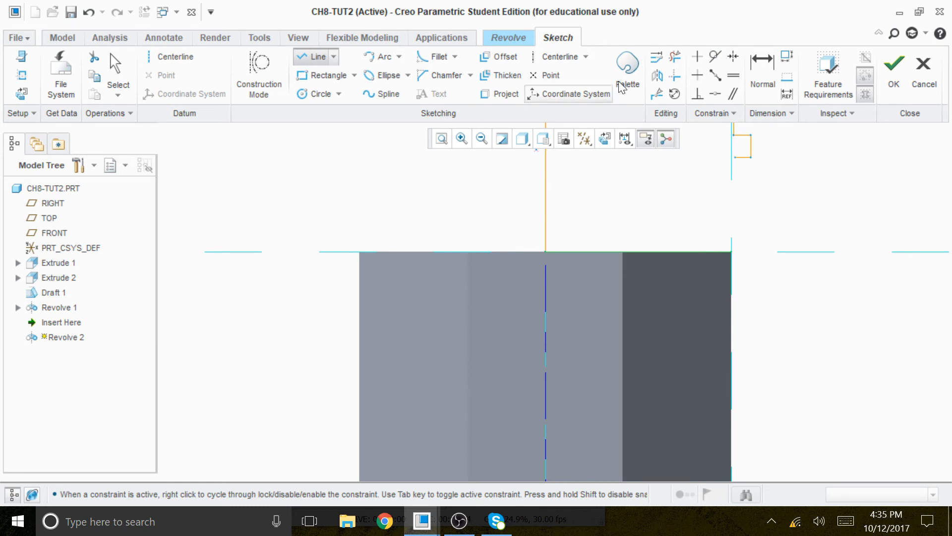
- Abandon the slanted closing line and trim away the second tooth's lower horizontal line
{"action": "left_click", "coordinate": [735, 158]}
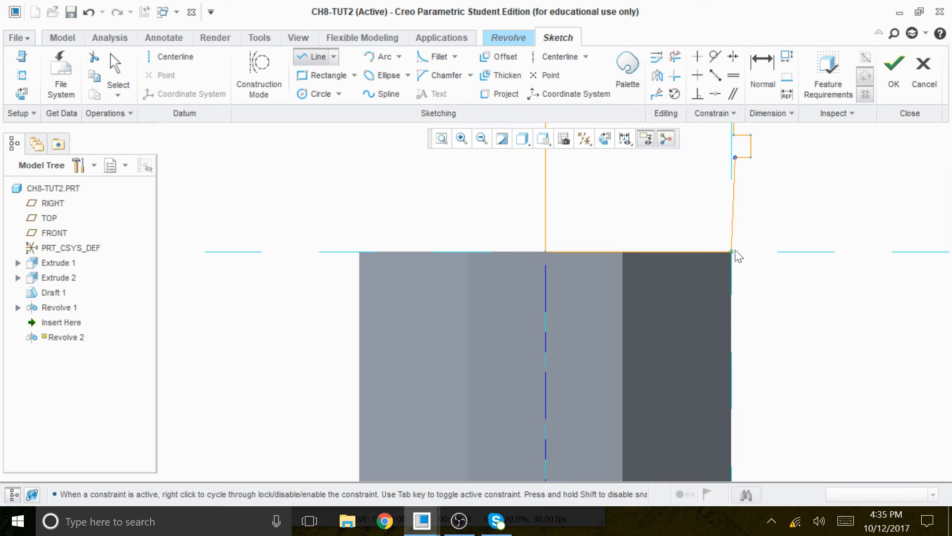
{"action": "middle_click", "coordinate": [771, 188]}
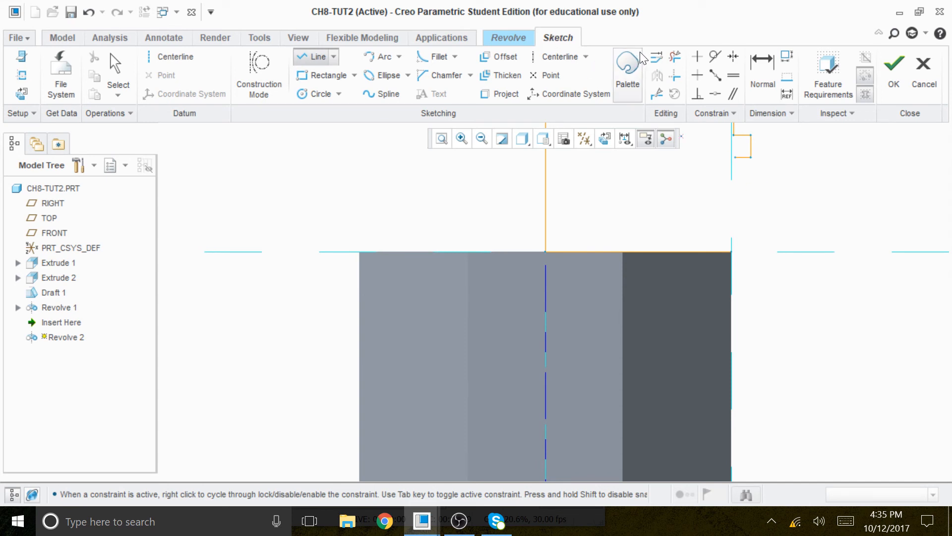
{"action": "left_click", "coordinate": [675, 56]}
{"action": "left_click", "coordinate": [739, 156]}
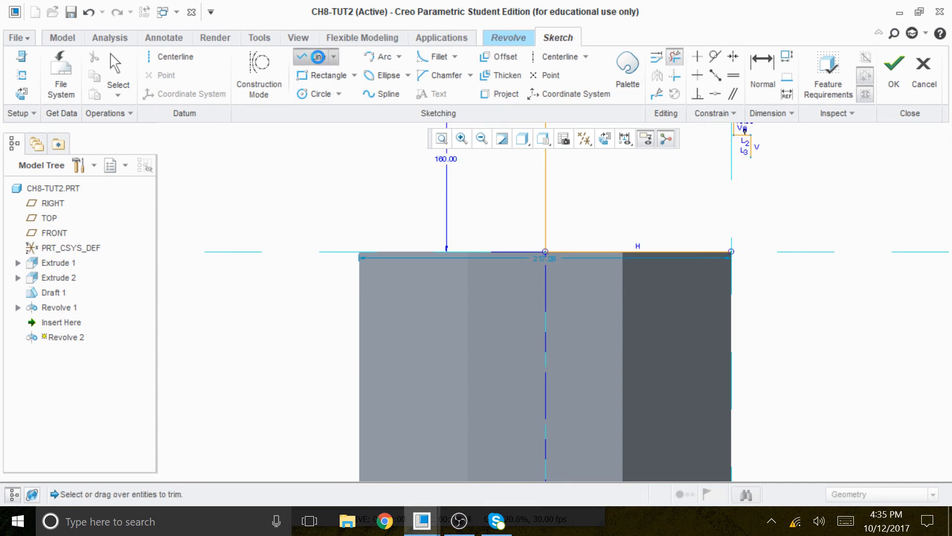
- Close the profile from the second tooth's lower outer corner inward to the body's edge reference and down to the base line's outer end
{"action": "left_click", "coordinate": [316, 59]}
{"action": "left_click", "coordinate": [751, 157]}
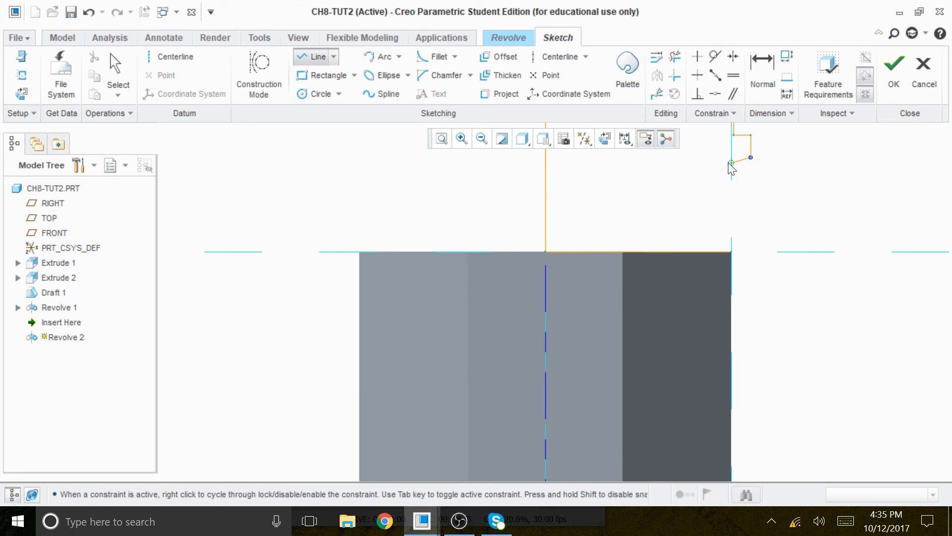
{"action": "left_click", "coordinate": [732, 157]}
{"action": "left_click", "coordinate": [732, 251]}
{"action": "middle_click", "coordinate": [835, 231]}
- Round the profile's upper outer corner, between the upper horizontal line and the adjoining vertical line, with a Circular Trim fillet
{"action": "scroll", "coordinate": [775, 279], "scroll_direction": "up", "scroll_amount": 6}
{"action": "scroll", "coordinate": [812, 225], "scroll_direction": "down", "scroll_amount": 3}
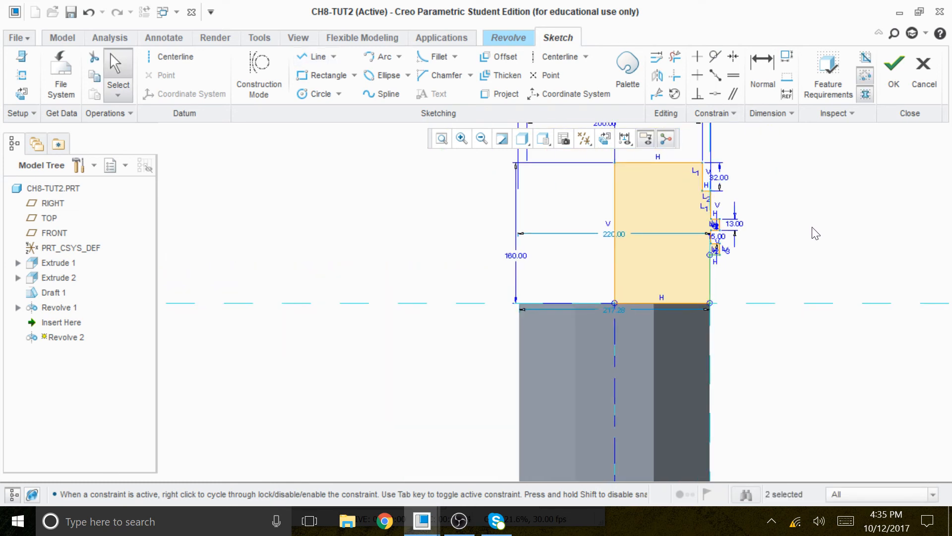
{"action": "scroll", "coordinate": [745, 239], "scroll_direction": "down", "scroll_amount": 3}
{"action": "scroll", "coordinate": [705, 238], "scroll_direction": "up", "scroll_amount": 3}
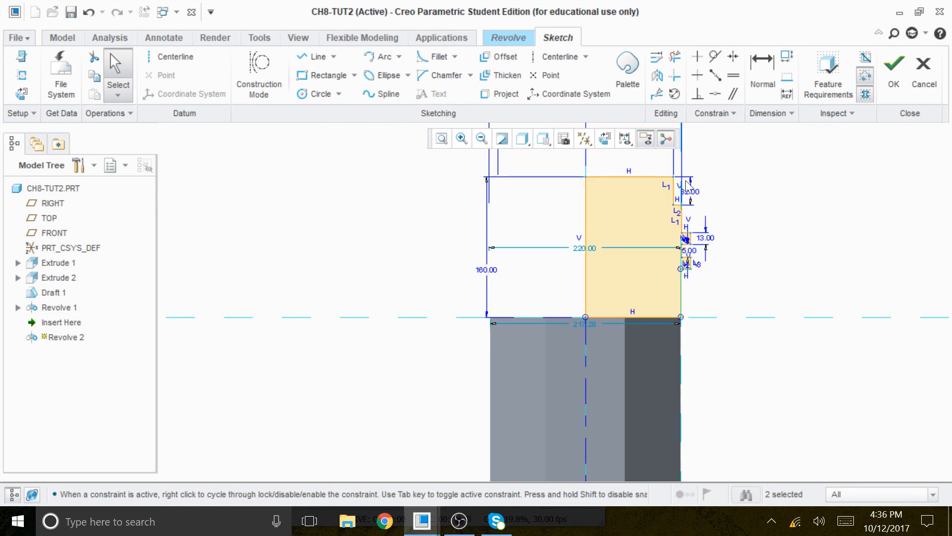
{"action": "scroll", "coordinate": [687, 184], "scroll_direction": "down", "scroll_amount": 4}
{"action": "scroll", "coordinate": [630, 246], "scroll_direction": "up", "scroll_amount": 2}
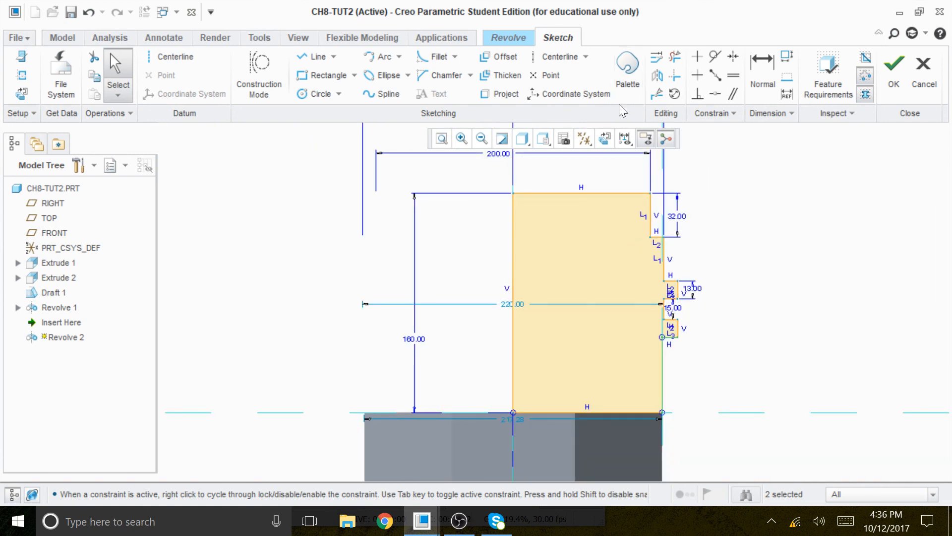
{"action": "left_click", "coordinate": [454, 58]}
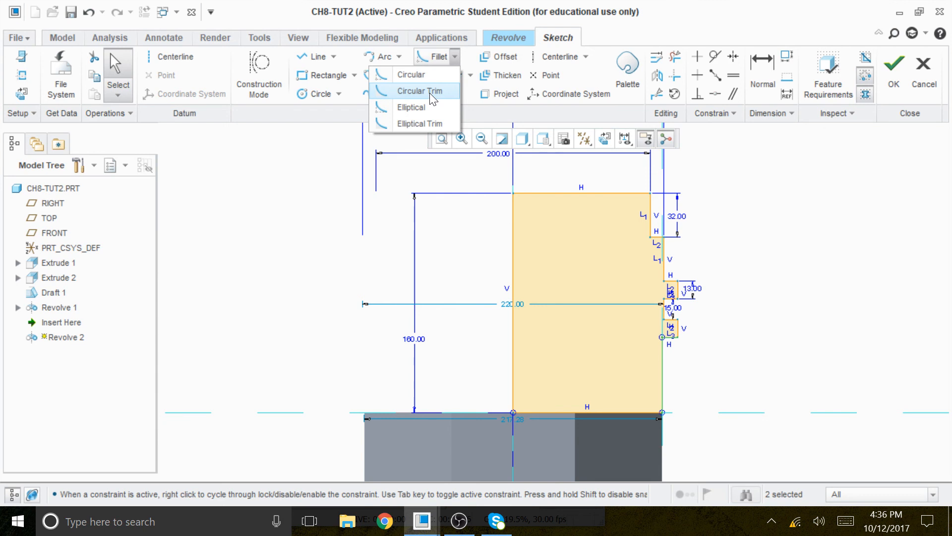
{"action": "left_click", "coordinate": [429, 93]}
{"action": "scroll", "coordinate": [630, 191], "scroll_direction": "down", "scroll_amount": 5}
{"action": "left_click", "coordinate": [697, 220]}
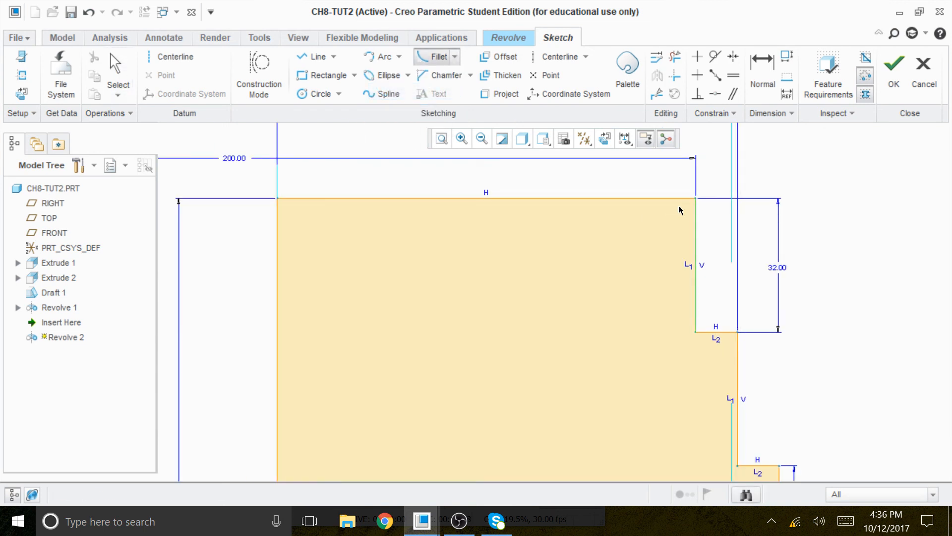
{"action": "left_click", "coordinate": [677, 199]}
{"action": "middle_click", "coordinate": [811, 222]}
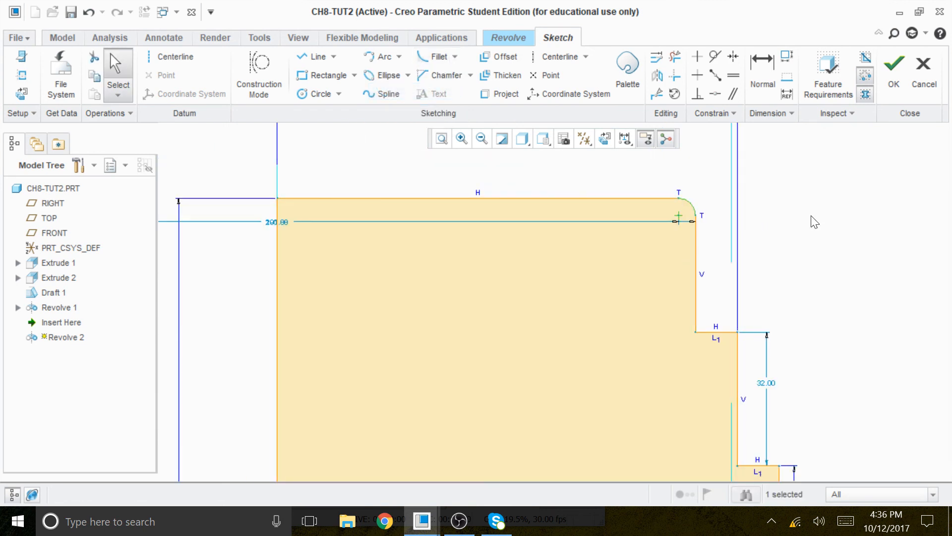
- Dimension the fillet at the profile's upper outer corner with a radius of 5
{"action": "left_click", "coordinate": [763, 67]}
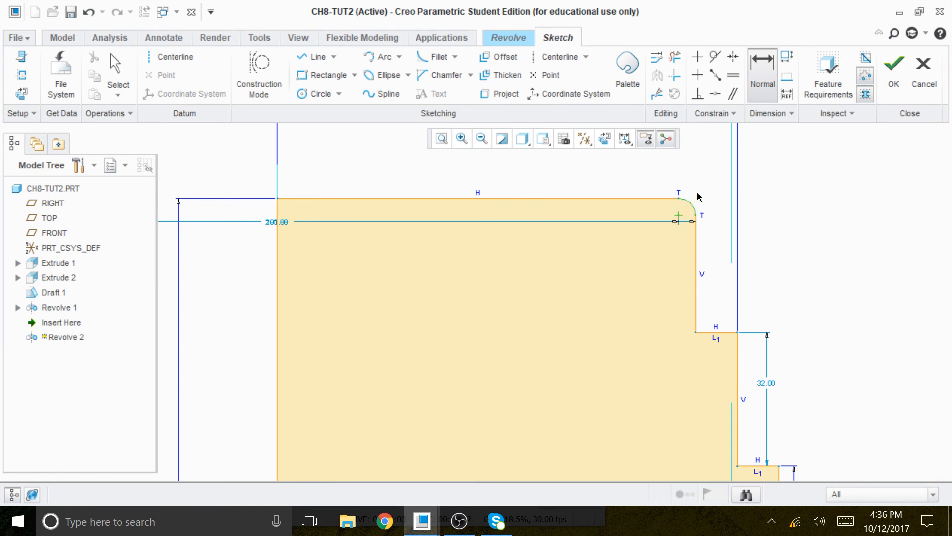
{"action": "left_click", "coordinate": [702, 189]}
{"action": "middle_click", "coordinate": [707, 184]}
{"action": "type", "text": "5"}
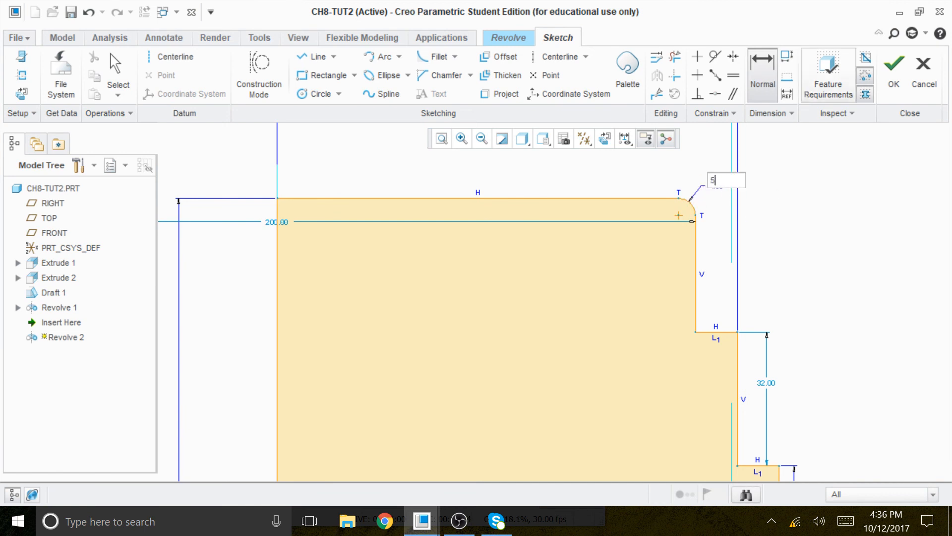
{"action": "key", "text": "Return"}
- Accept the stepped profile sketch and complete the second revolve at the pencil body's flat end
{"action": "scroll", "coordinate": [583, 182], "scroll_direction": "down", "scroll_amount": 3}
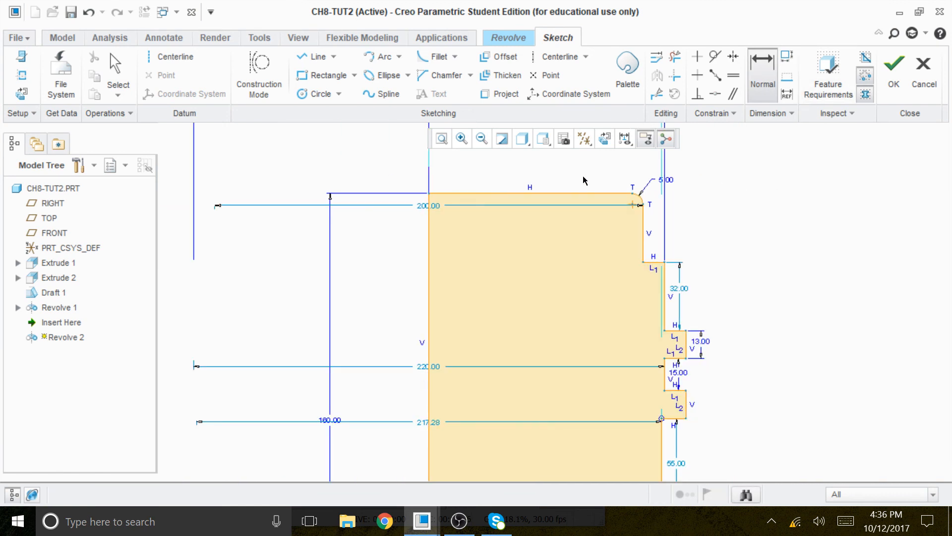
{"action": "scroll", "coordinate": [748, 179], "scroll_direction": "down", "scroll_amount": 2}
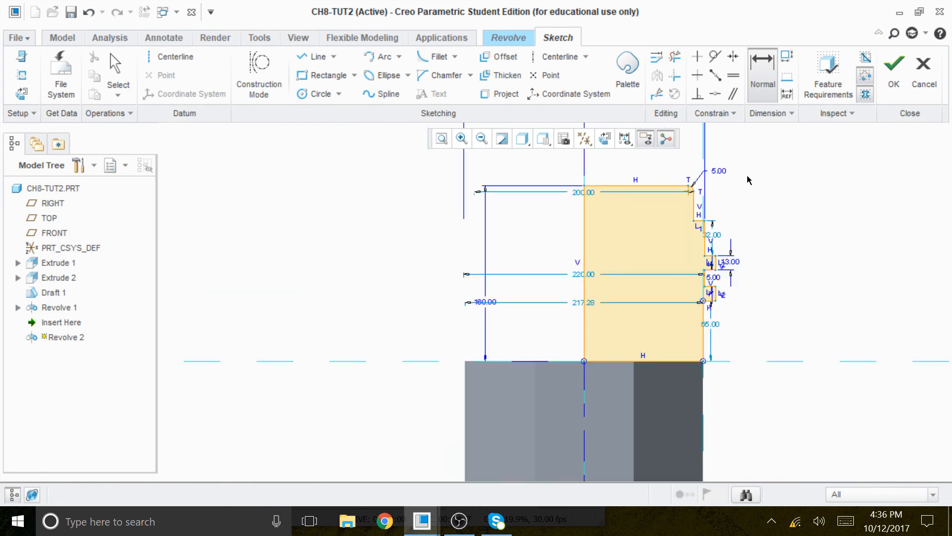
{"action": "left_click", "coordinate": [894, 69]}
{"action": "middle_click_drag", "start_coordinate": [790, 272], "coordinate": [774, 282]}
{"action": "left_click", "coordinate": [508, 76]}
{"action": "scroll", "coordinate": [708, 269], "scroll_direction": "down", "scroll_amount": 2}
{"action": "scroll", "coordinate": [674, 308], "scroll_direction": "up", "scroll_amount": 2}
{"action": "left_click", "coordinate": [663, 308]}
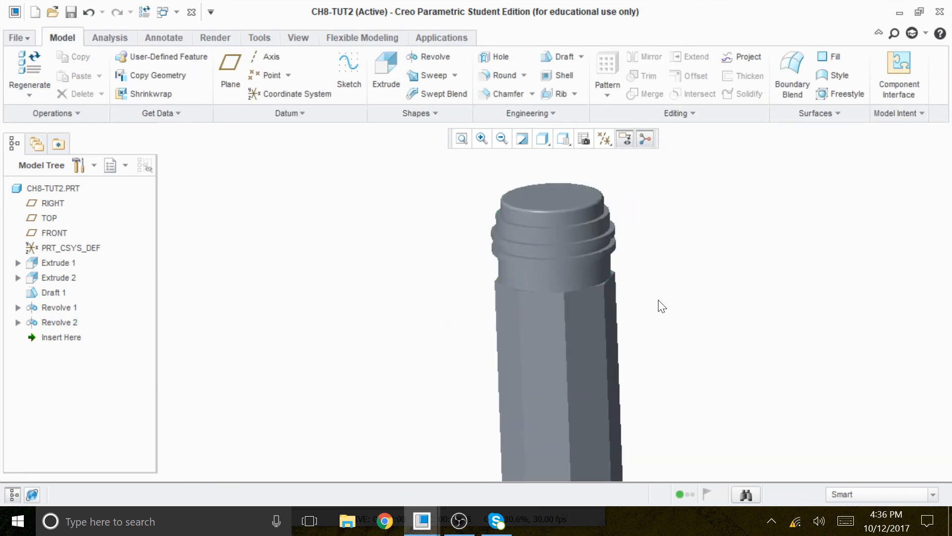
{"action": "scroll", "coordinate": [654, 292], "scroll_direction": "down", "scroll_amount": 4}
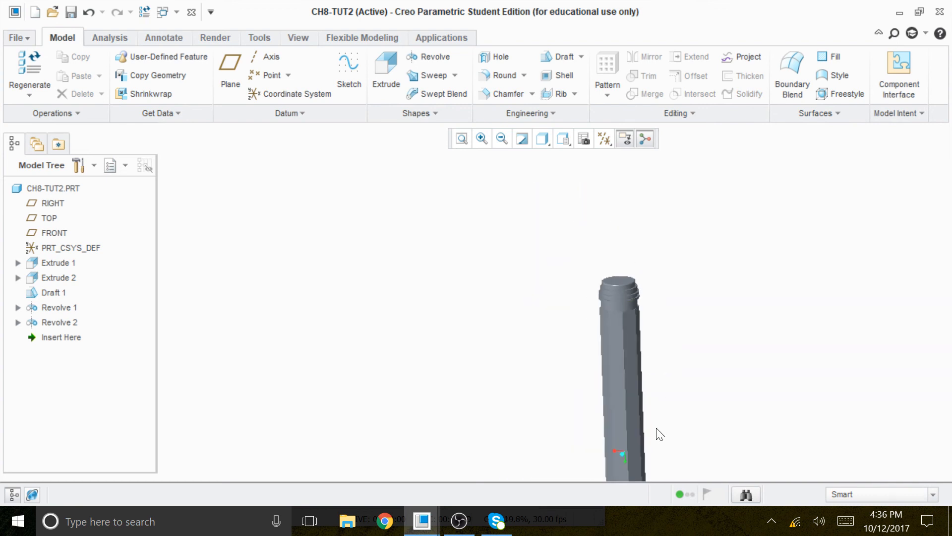
{"action": "scroll", "coordinate": [697, 453], "scroll_direction": "down", "scroll_amount": 2}
{"action": "scroll", "coordinate": [677, 395], "scroll_direction": "down", "scroll_amount": 4}
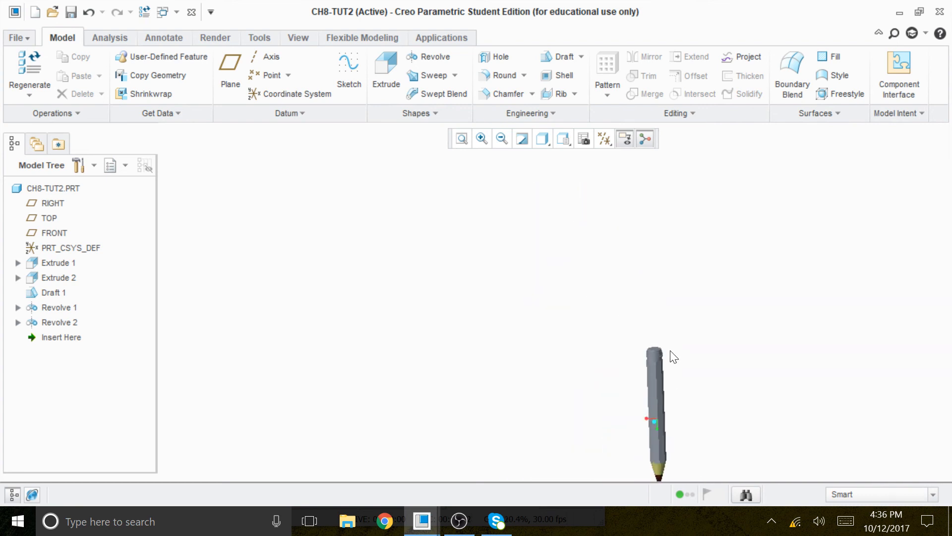
{"action": "scroll", "coordinate": [739, 442], "scroll_direction": "up", "scroll_amount": 6}
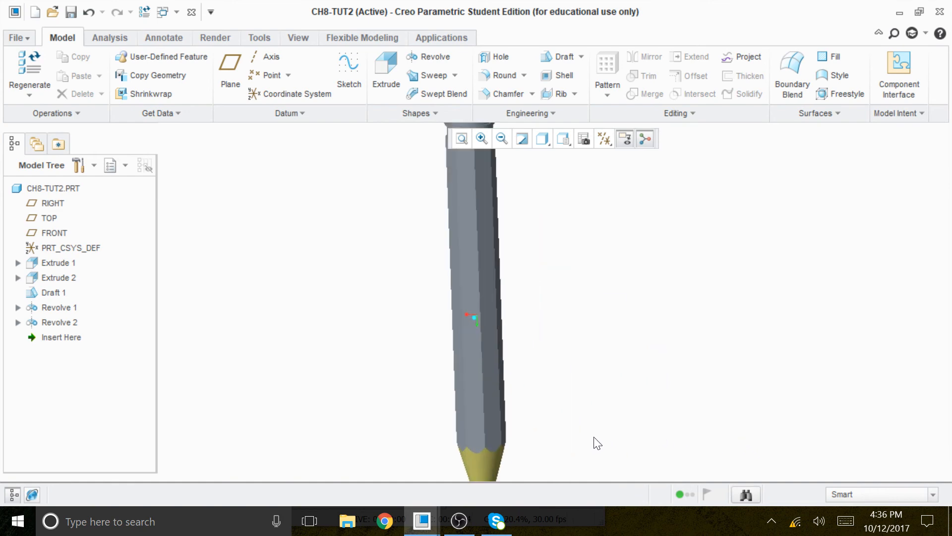